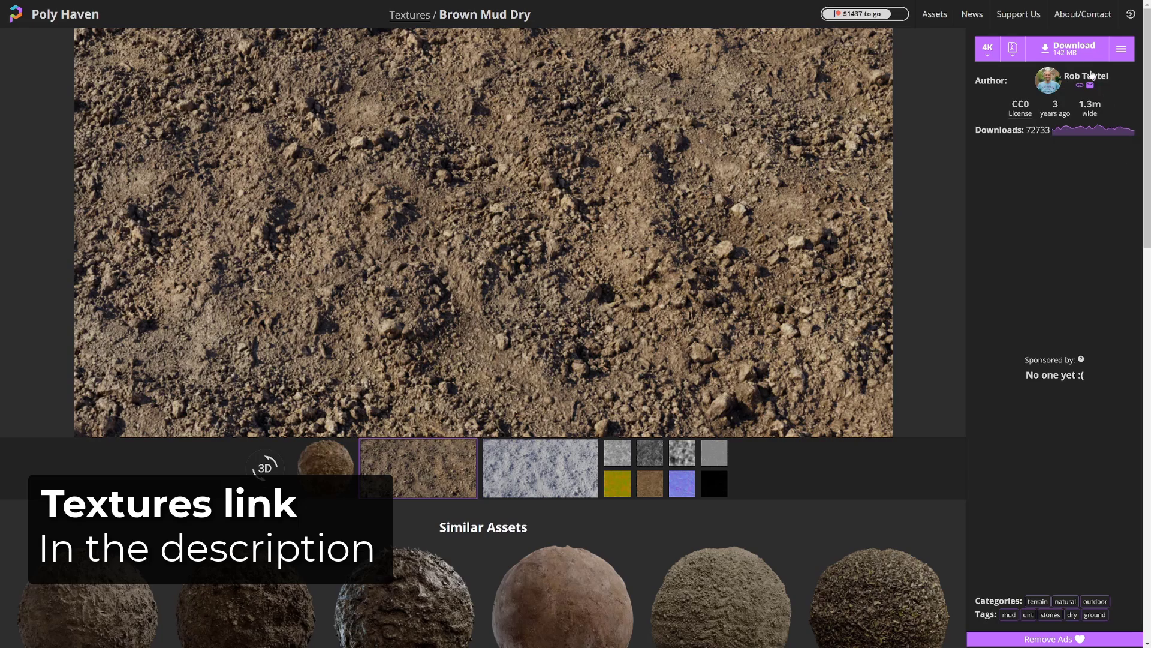
# Download the 4K Brown Mud Dry texture archive and save it as brown_mud_dry_4k.zip in the Wet map and Height terrain blending folder.
pyautogui.click(1073, 48)
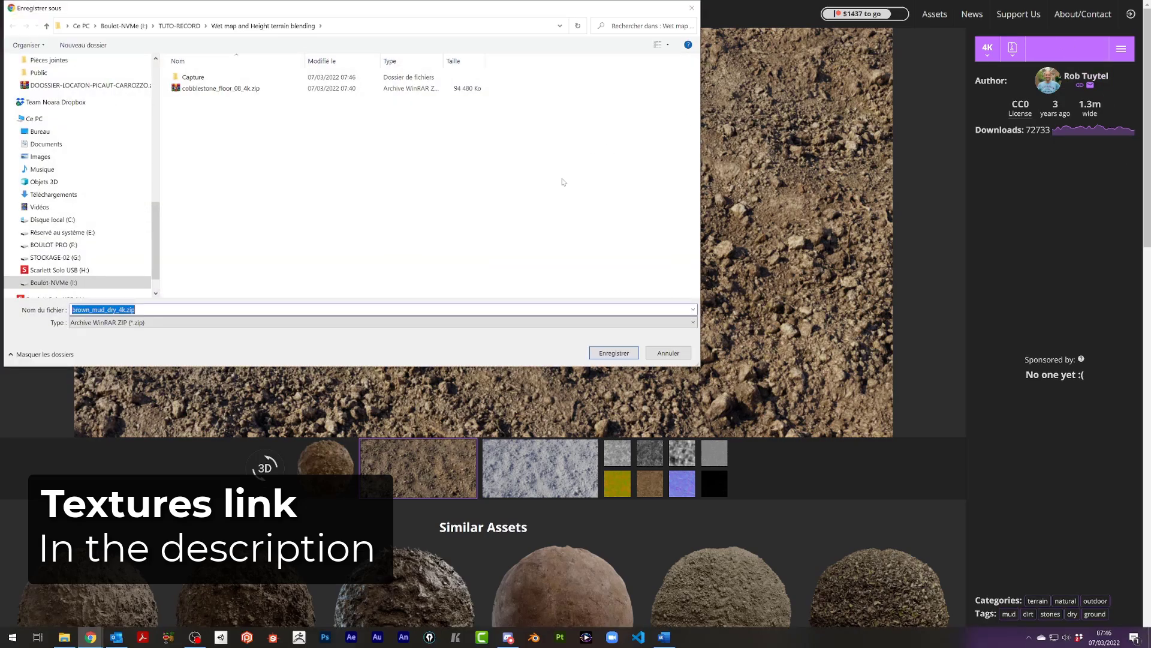
pyautogui.click(601, 354)
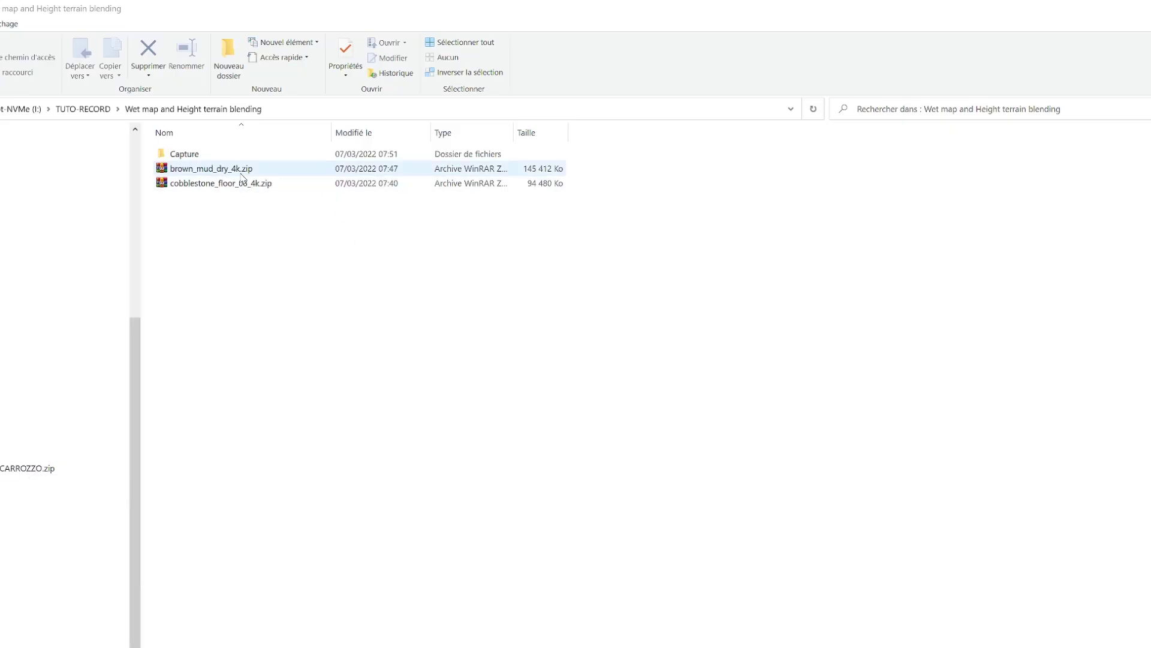
# Extract brown_mud_dry_4k.zip and cobblestone_floor_08_4k.zip, each into a folder of its own name.
pyautogui.rightClick(242, 175)
pyautogui.click(150, 262)
pyautogui.click(268, 185)
pyautogui.rightClick(264, 189)
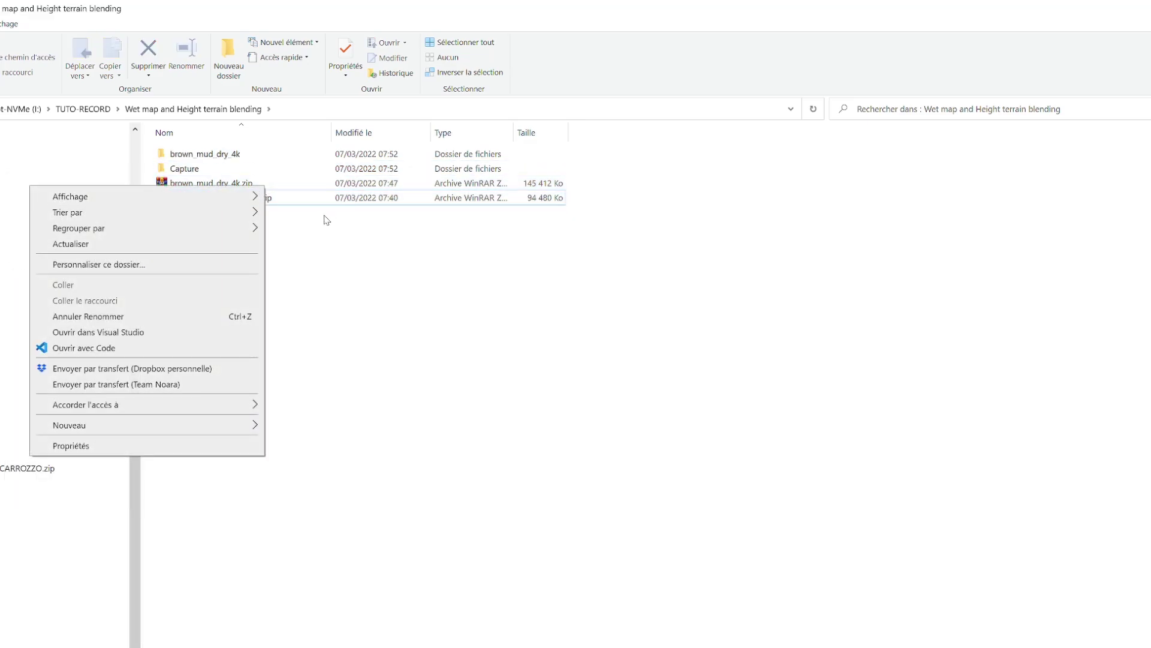
pyautogui.rightClick(294, 200)
pyautogui.click(308, 285)
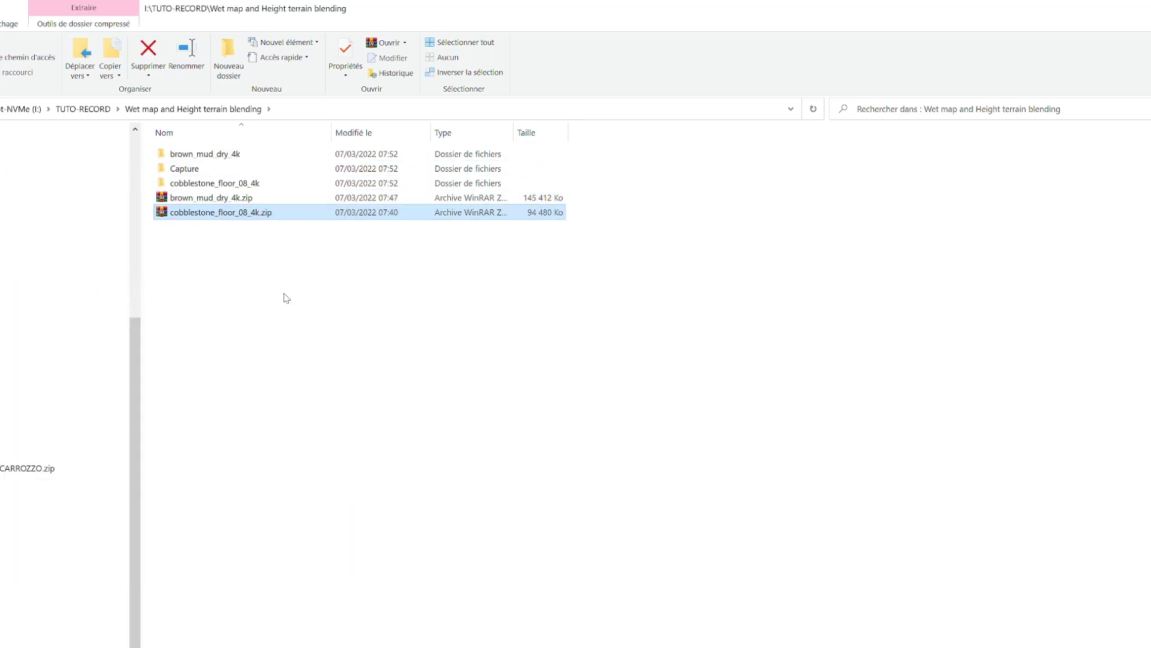
# Open the textures folder inside brown_mud_dry_4k and look through its bump, diffuse, displacement and normal map images.
pyautogui.doubleClick(217, 157)
pyautogui.doubleClick(210, 157)
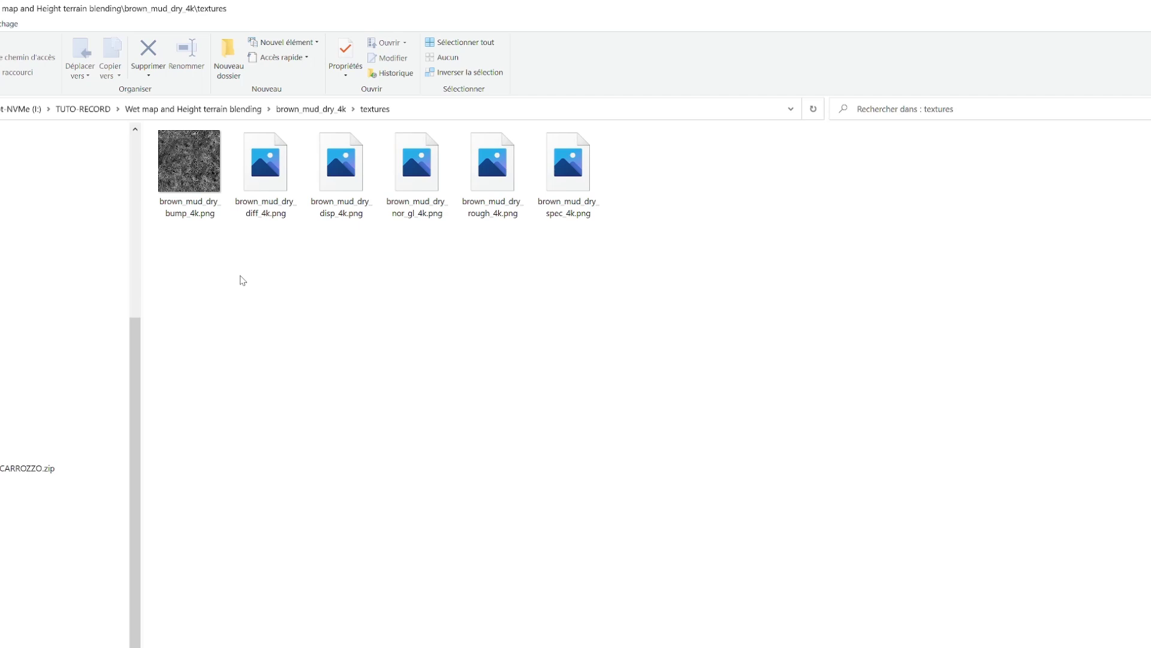
pyautogui.click(213, 202)
pyautogui.doubleClick(212, 202)
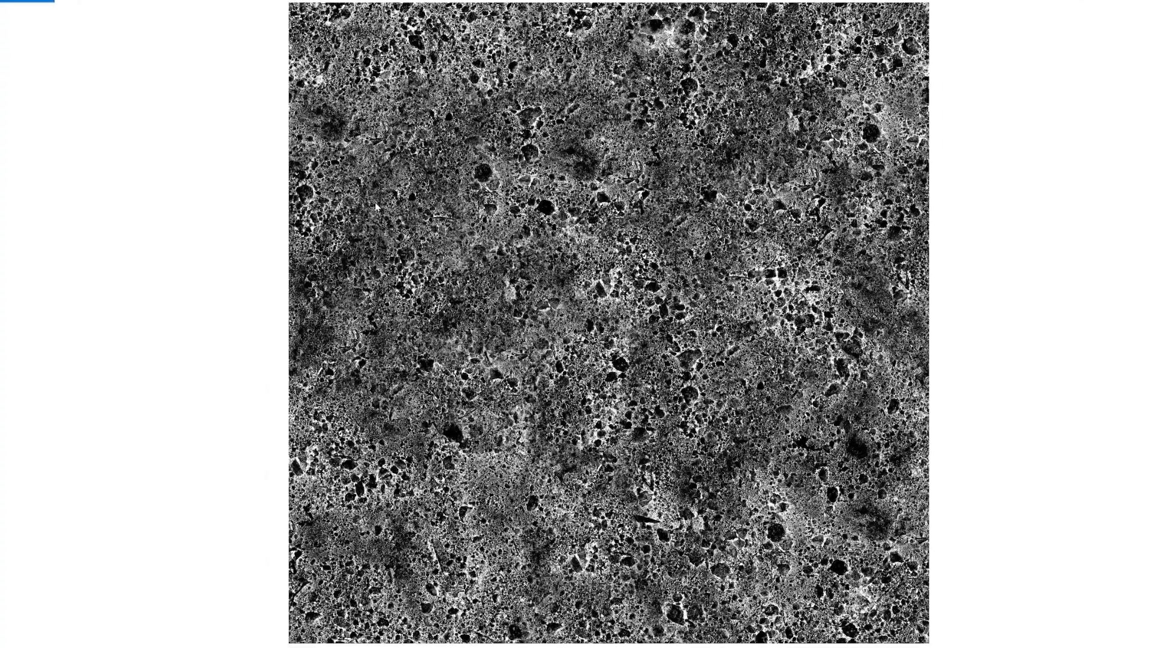
pyautogui.press('Right')
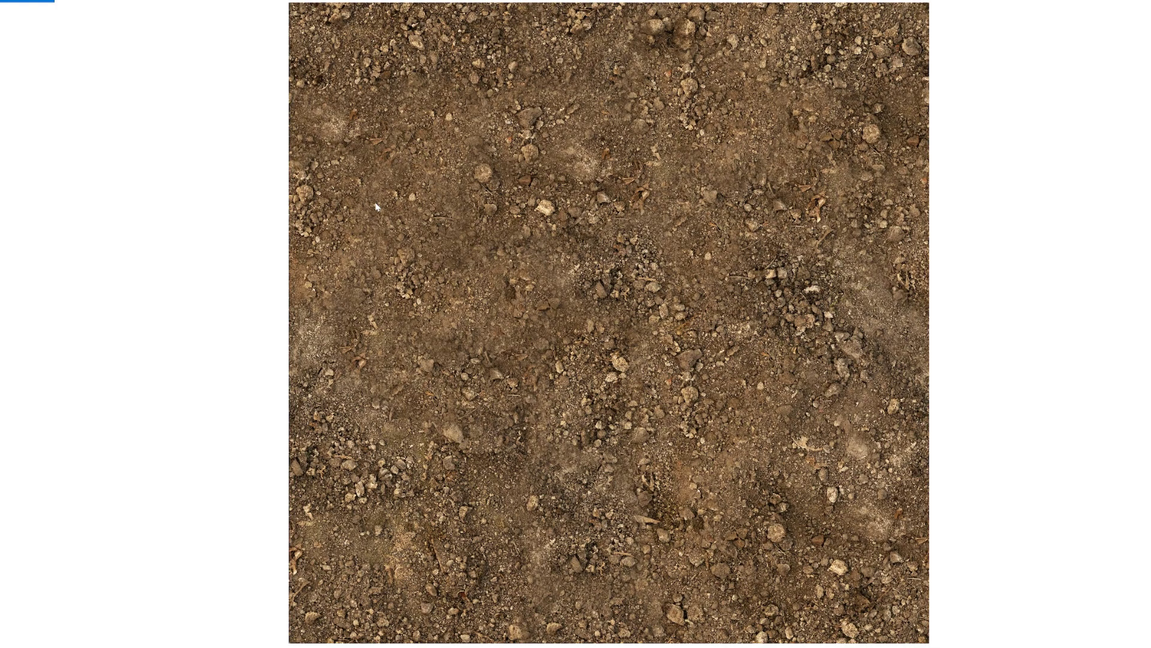
pyautogui.press('Right')
pyautogui.press('Right')
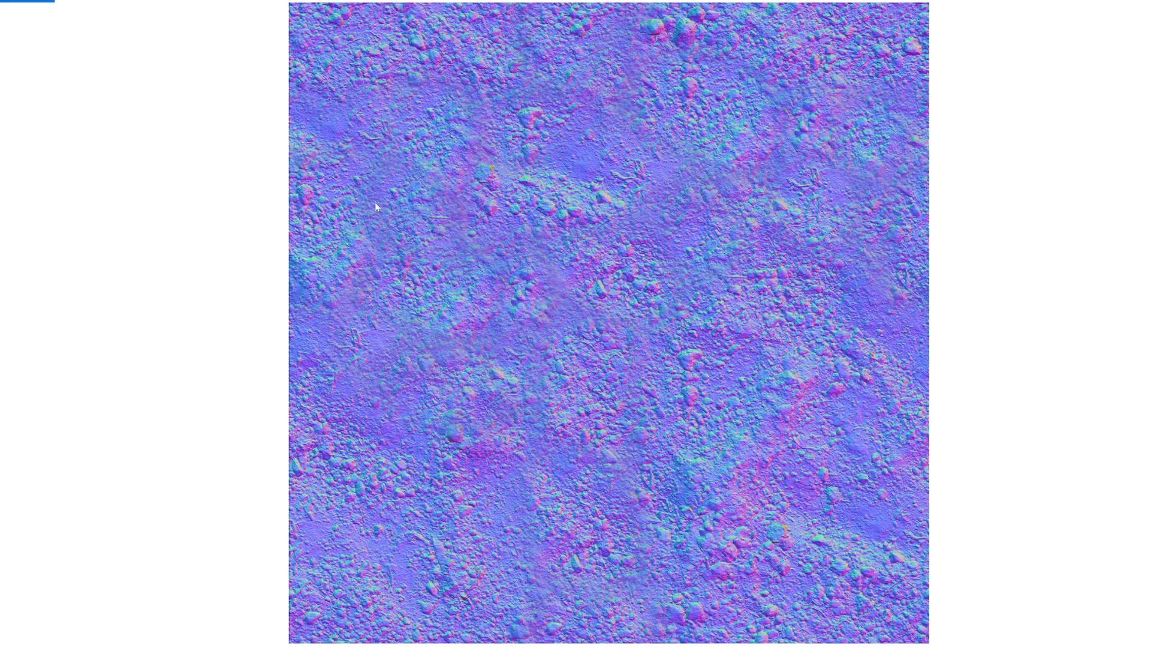
pyautogui.press('Right')
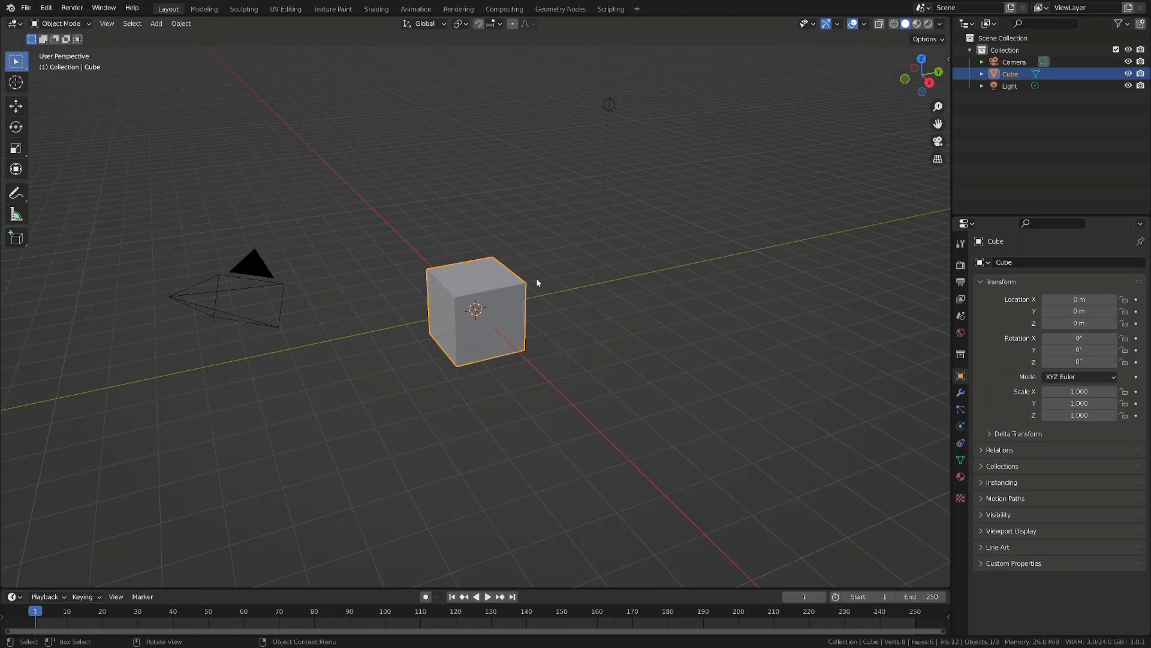
# Delete the default cube, camera and light from the Blender scene.
pyautogui.scroll(-2, 695, 212)
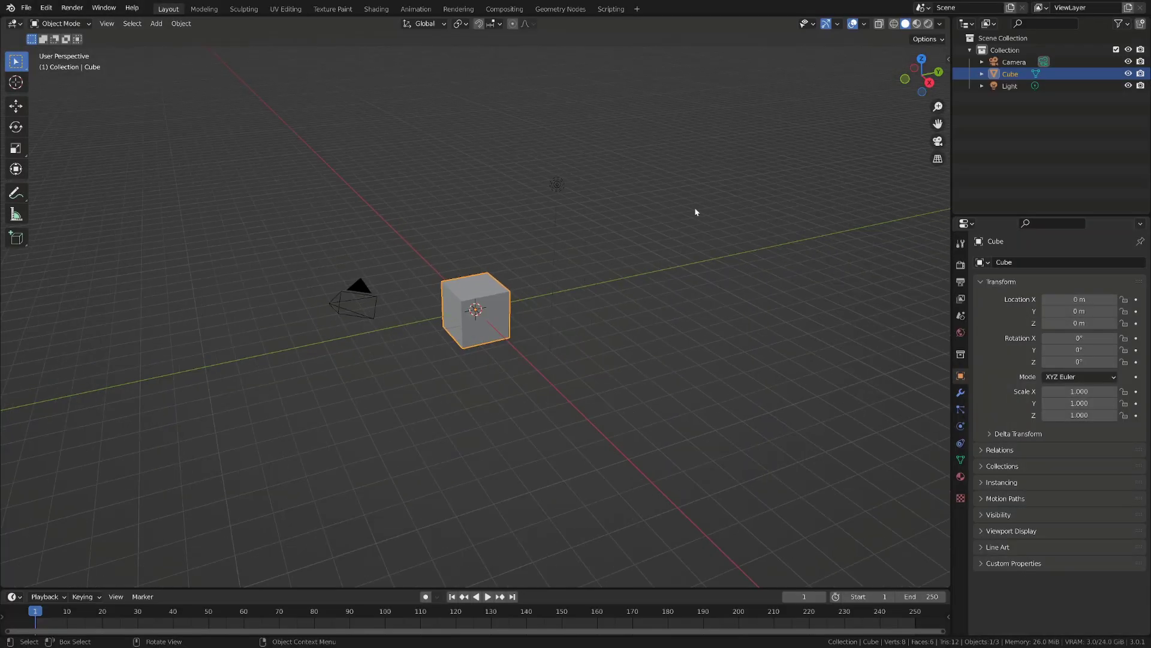
pyautogui.press('x')
pyautogui.click(483, 354)
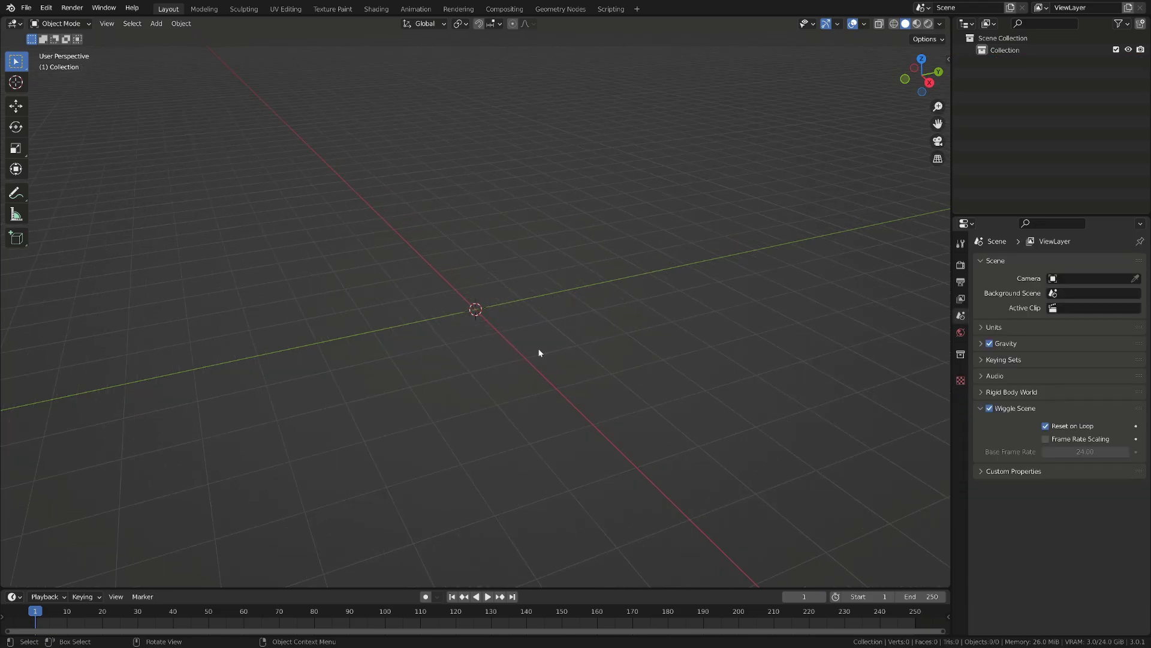
# Add a mesh plane and set its X and Y dimensions to 20 m.
pyautogui.hotkey('shift', 'a')
pyautogui.moveTo(538, 343)
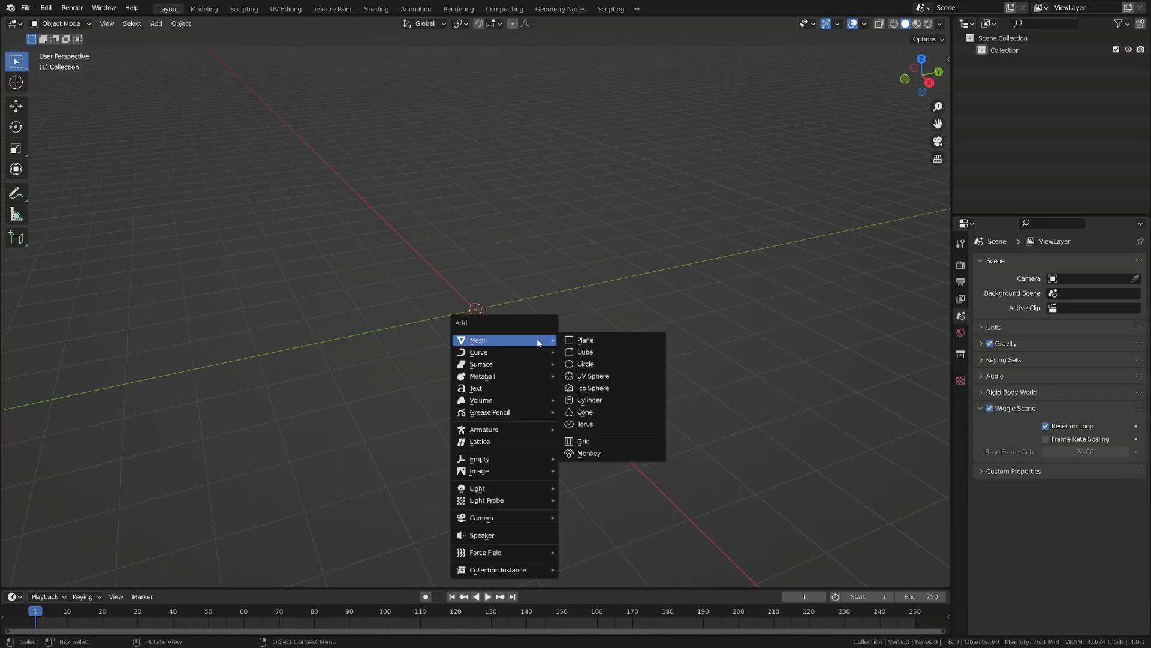
pyautogui.click(604, 346)
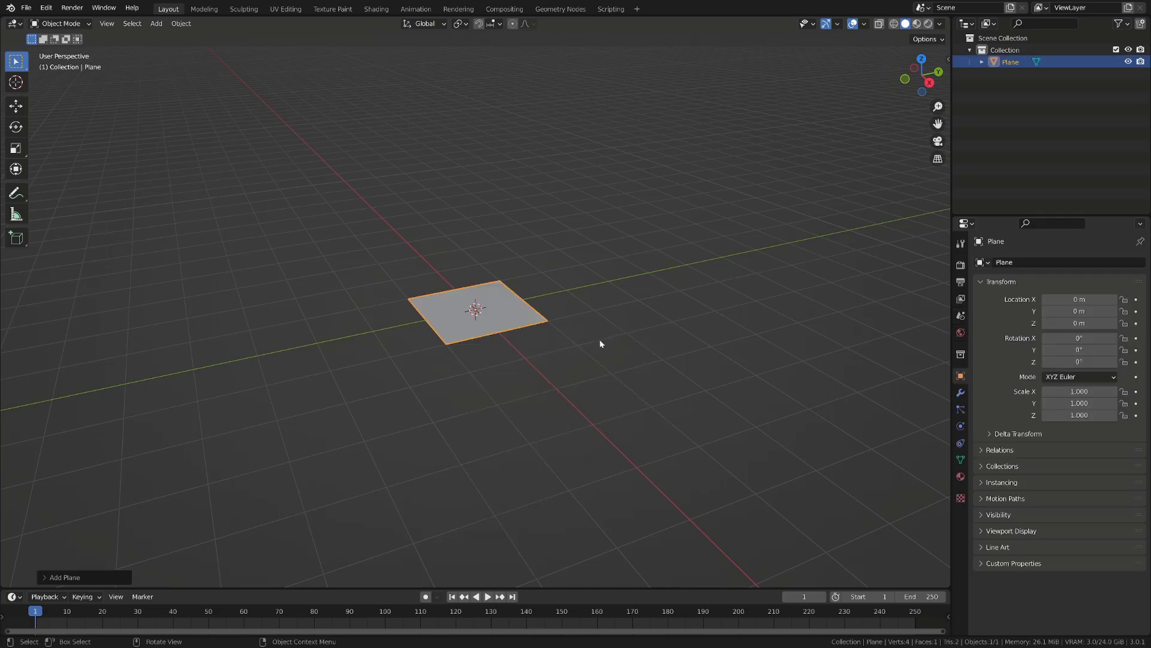
pyautogui.press('n')
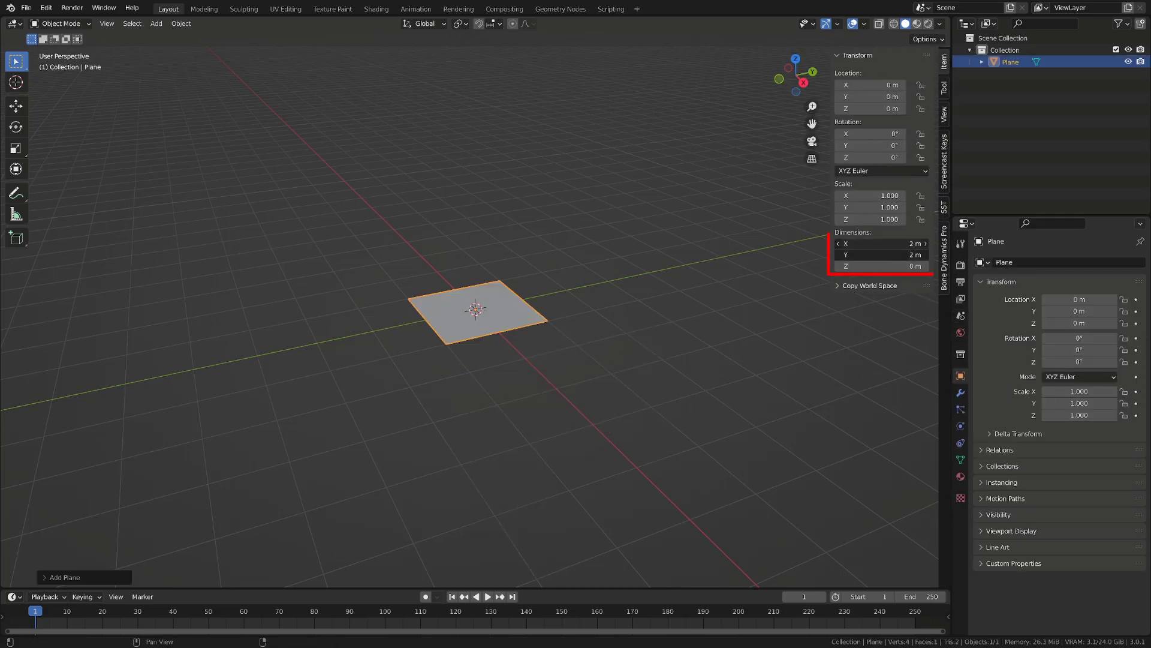
pyautogui.write('20')
pyautogui.press('Return')
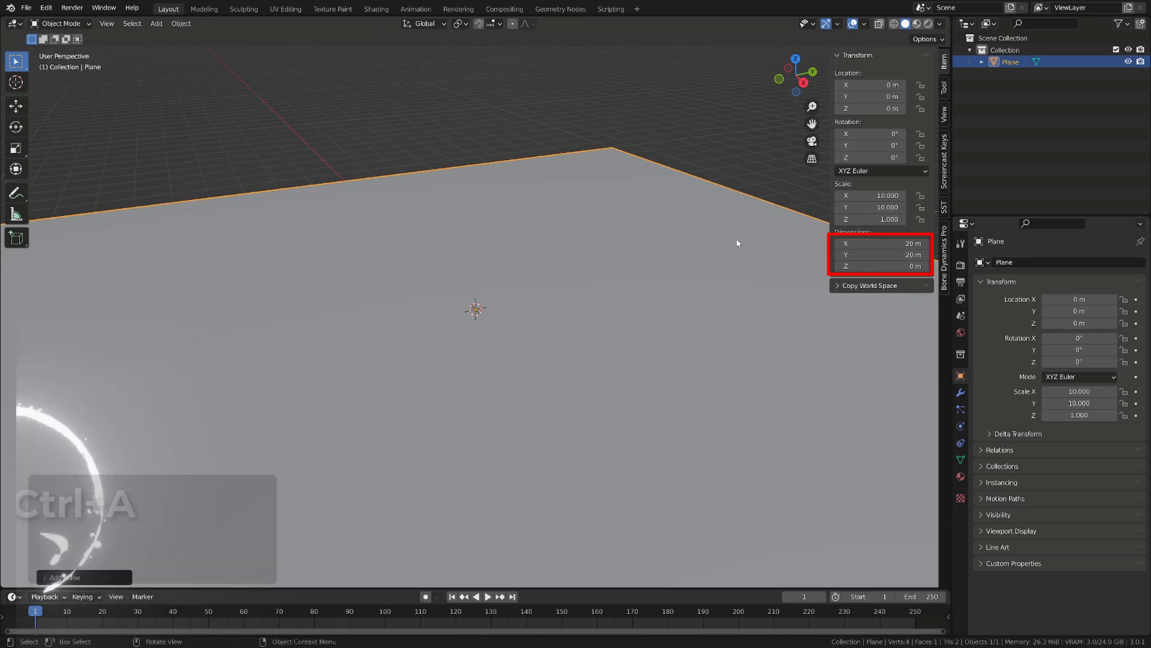
# Apply the plane's scale.
pyautogui.scroll(-4, 690, 294)
pyautogui.moveTo(564, 406); pyautogui.dragTo(569, 443, button='middle')
pyautogui.keyDown('shift'); pyautogui.moveTo(570, 443); pyautogui.dragTo(592, 415, button='middle'); pyautogui.keyUp('shift')
pyautogui.hotkey('ctrl', 'a')
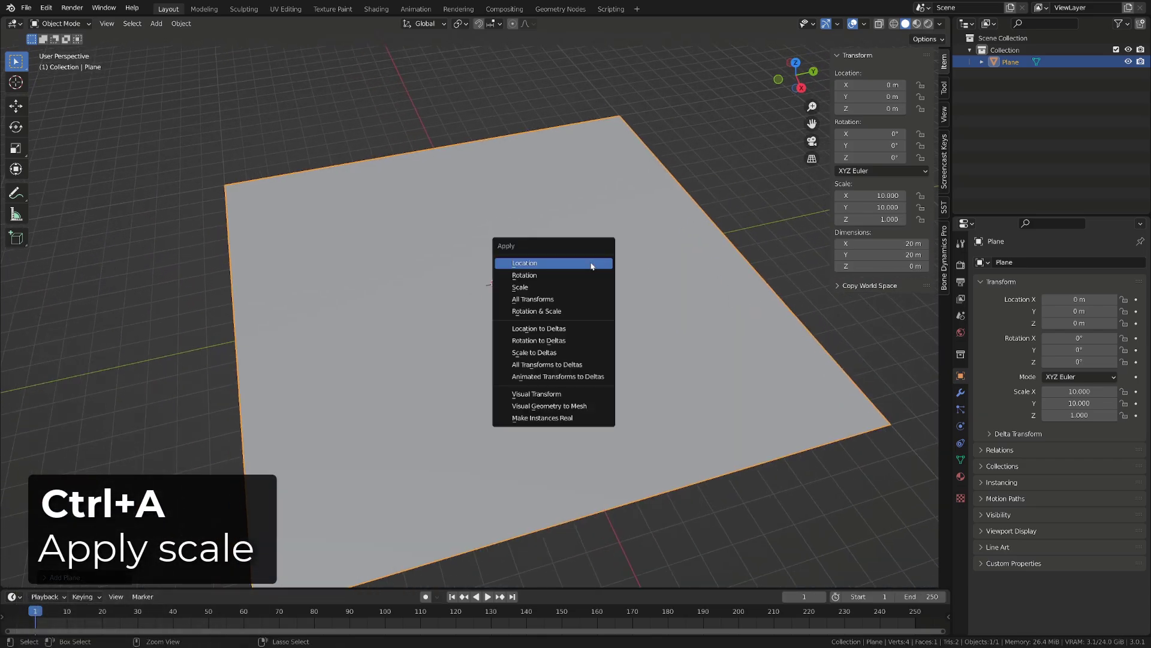
pyautogui.click(527, 286)
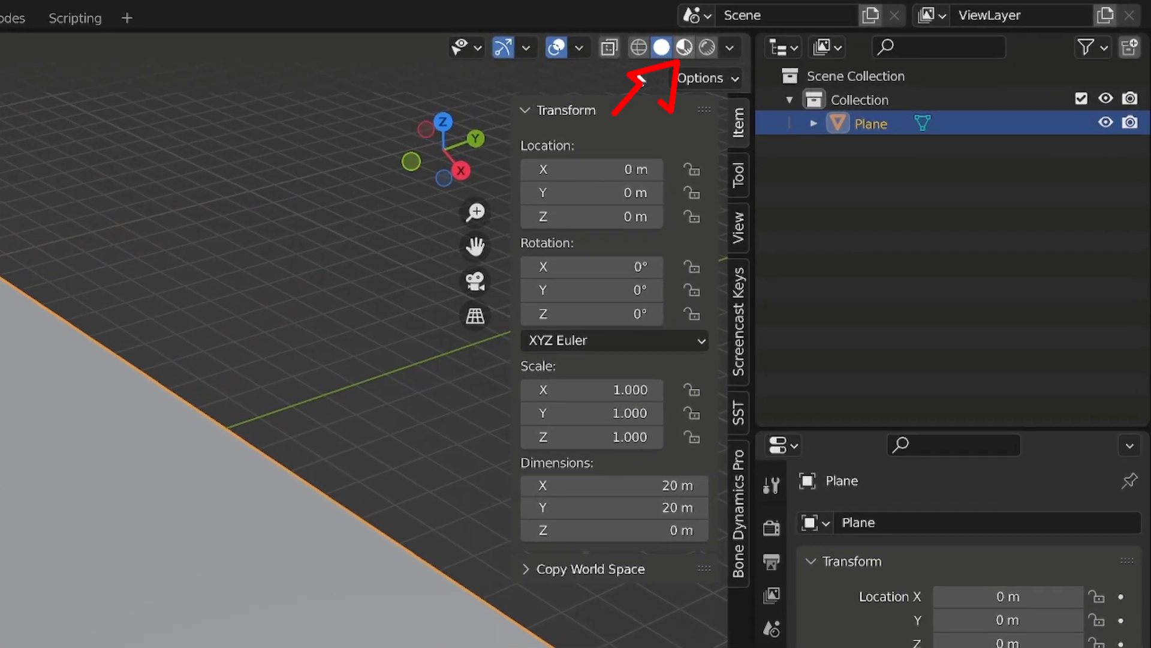
# Switch the viewport to Material Preview shading and choose the HDRI environment that lights the preview.
pyautogui.click(684, 47)
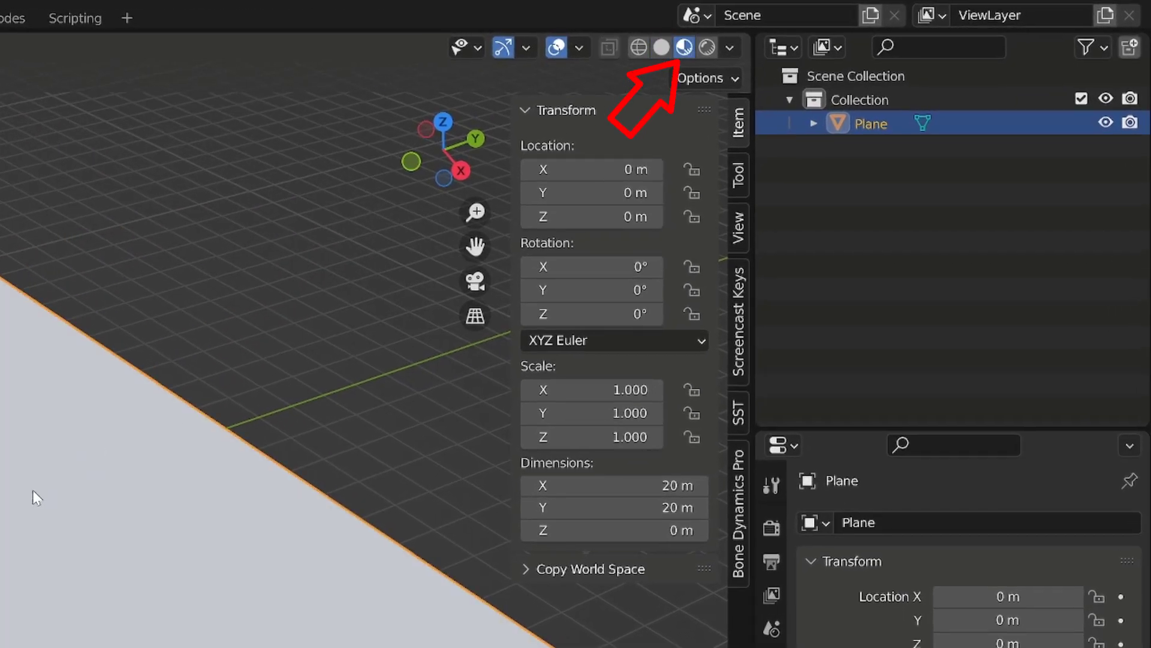
pyautogui.click(731, 48)
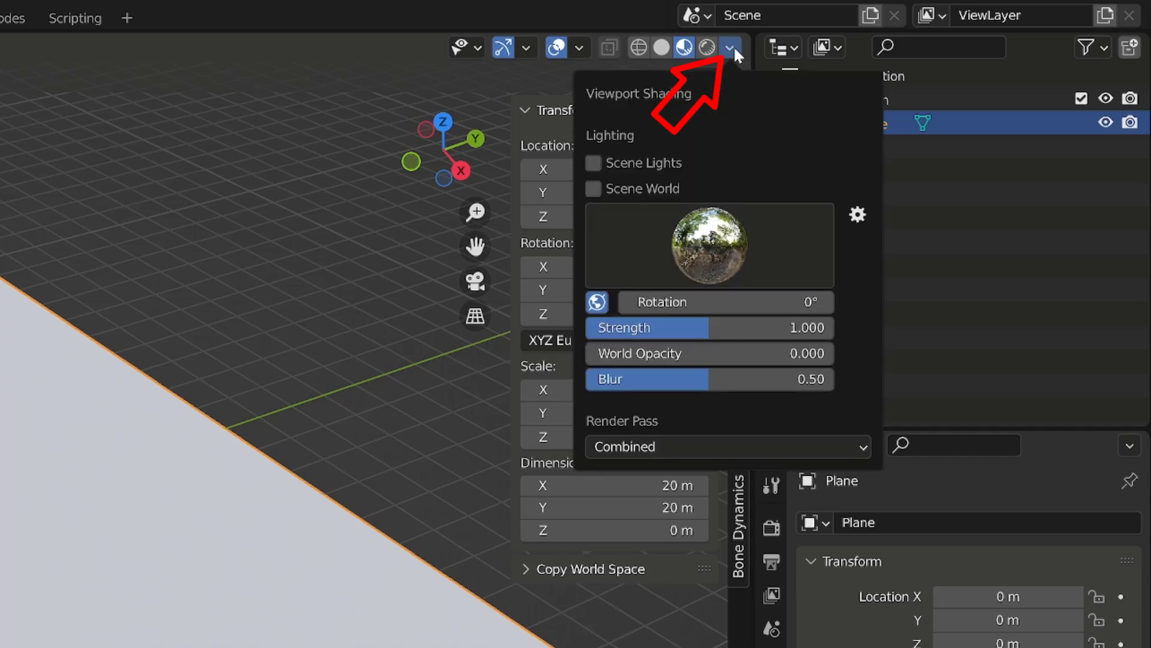
pyautogui.click(690, 267)
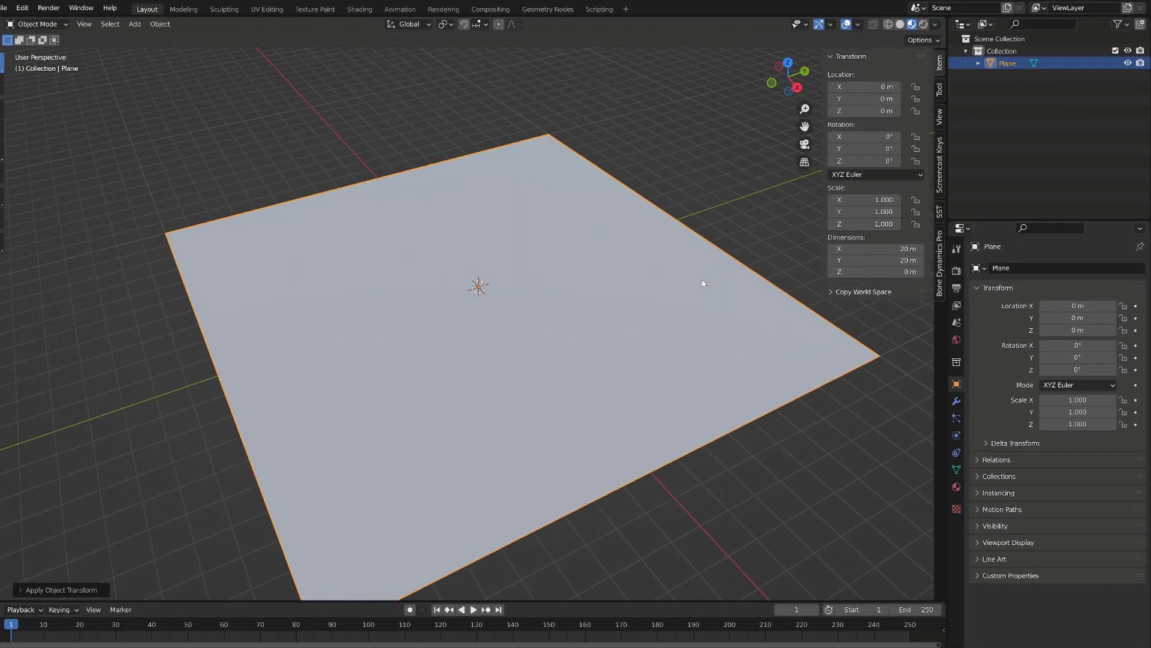
# Add a point light over the plane and raise it along Z to about 3.05 m.
pyautogui.moveTo(626, 302)
pyautogui.keyDown('alt'); pyautogui.mouseDown()
pyautogui.moveTo(591, 297)
pyautogui.moveTo(600, 249)
pyautogui.moveTo(635, 272)
pyautogui.moveTo(624, 320)
pyautogui.moveTo(607, 309)
pyautogui.mouseUp(); pyautogui.keyUp('alt')
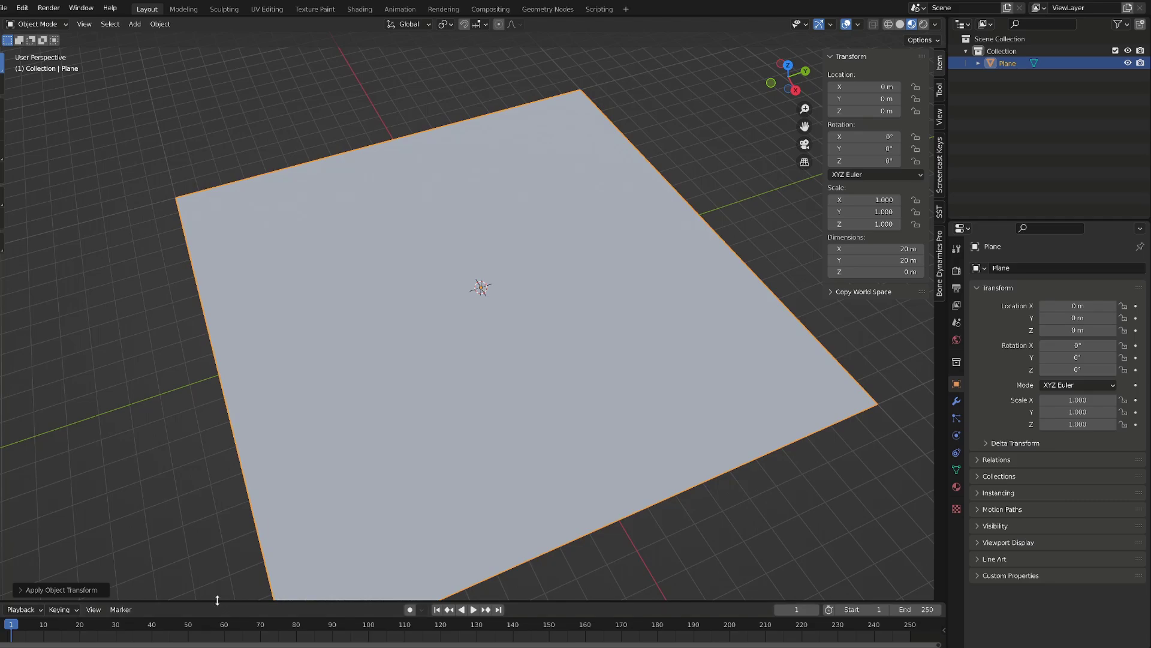
pyautogui.keyDown('alt'); pyautogui.moveTo(346, 417); pyautogui.dragTo(530, 262); pyautogui.keyUp('alt')
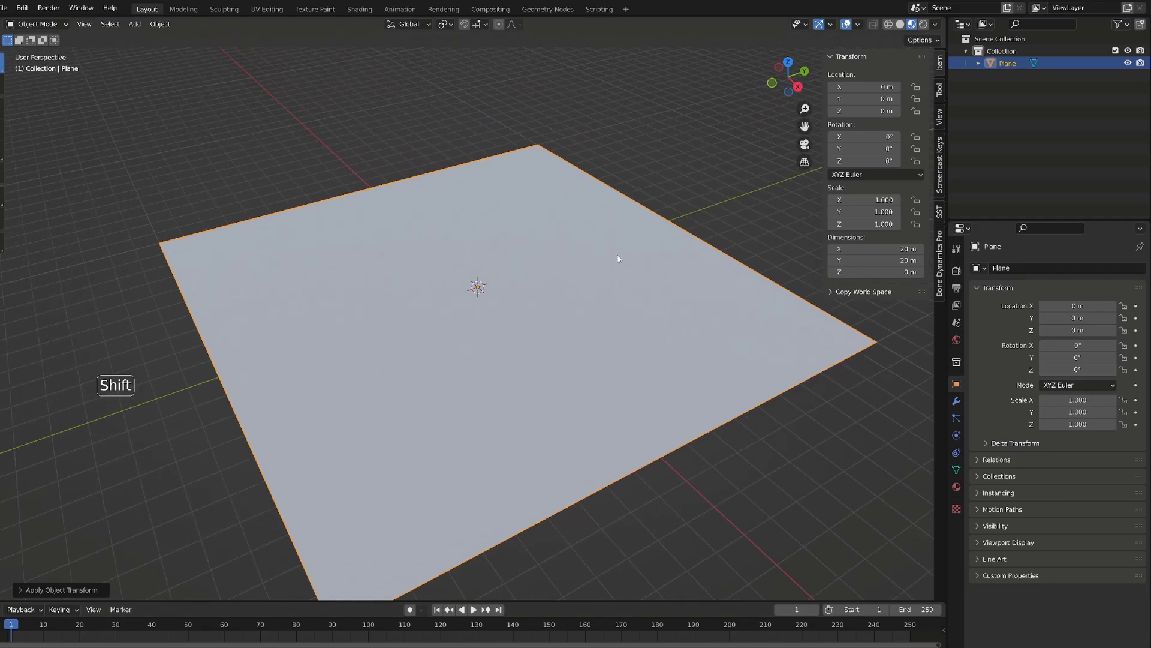
pyautogui.hotkey('shift', 'a')
pyautogui.moveTo(589, 401)
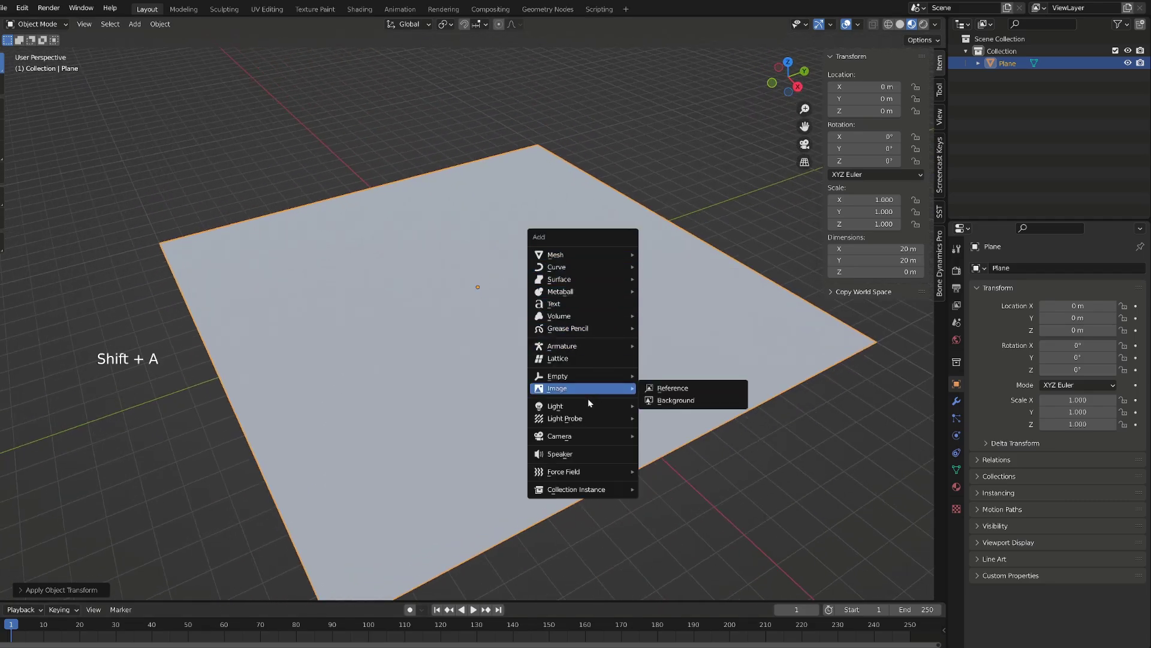
pyautogui.click(660, 405)
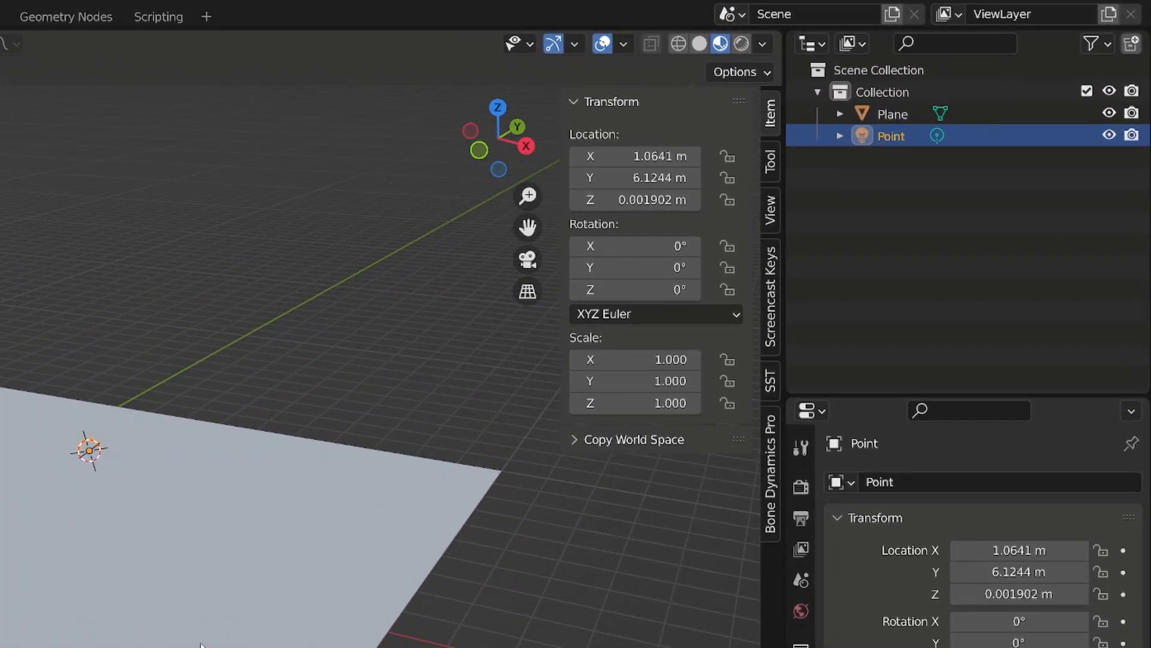
pyautogui.press('g')
pyautogui.press('z')
pyautogui.click(179, 522)
pyautogui.keyDown('alt'); pyautogui.moveTo(157, 519); pyautogui.dragTo(84, 555); pyautogui.keyUp('alt')
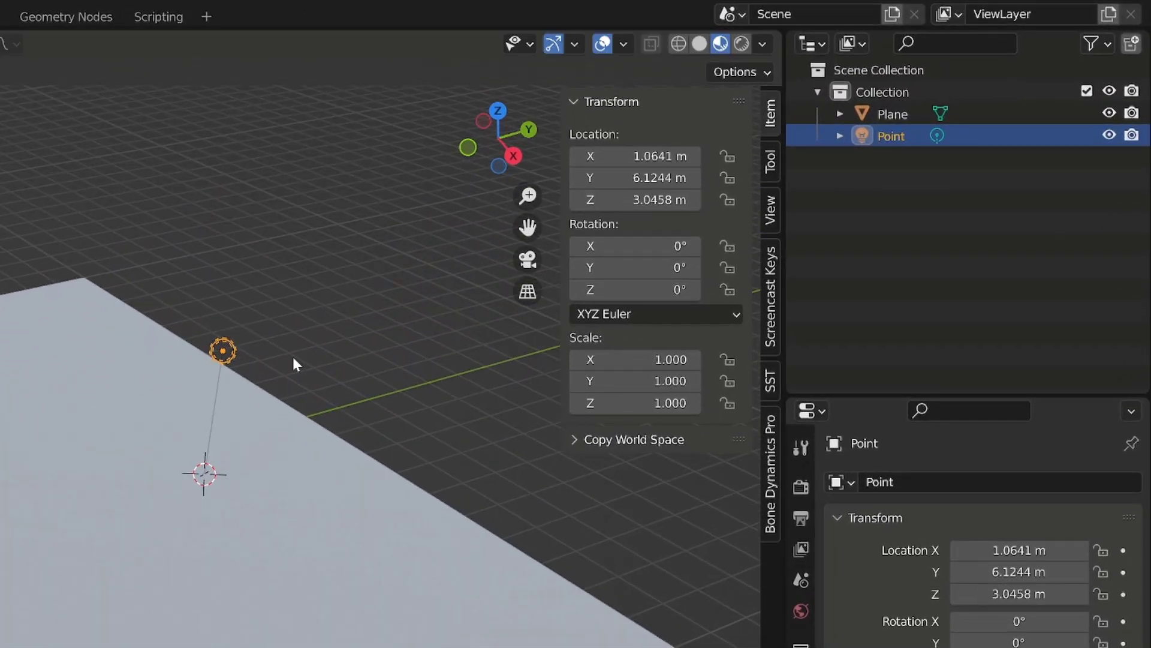
# Enable scene lights in the viewport preview and give the point light a power of 500 W and an orange colour.
pyautogui.click(762, 44)
pyautogui.click(636, 150)
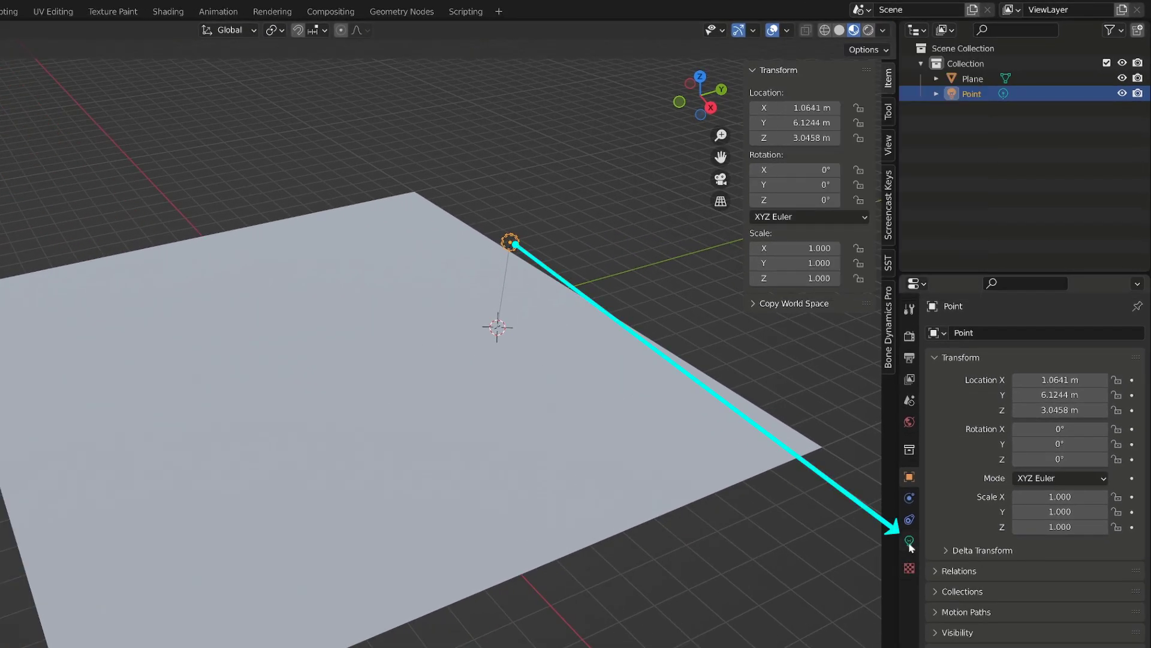
pyautogui.click(909, 541)
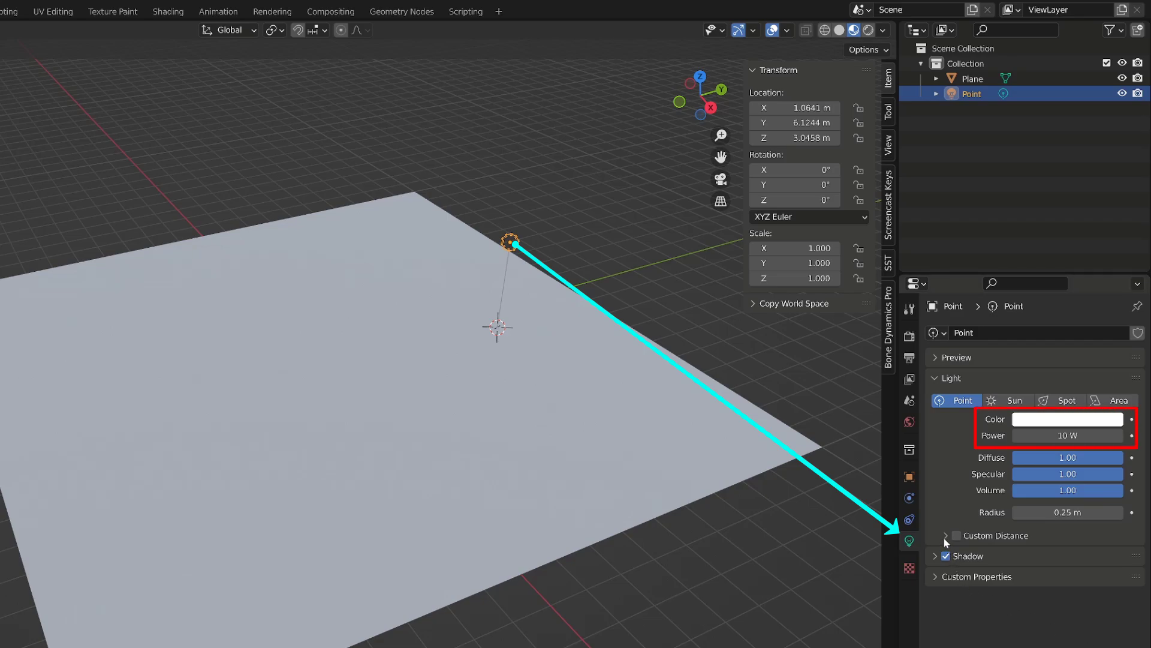
pyautogui.click(1067, 436)
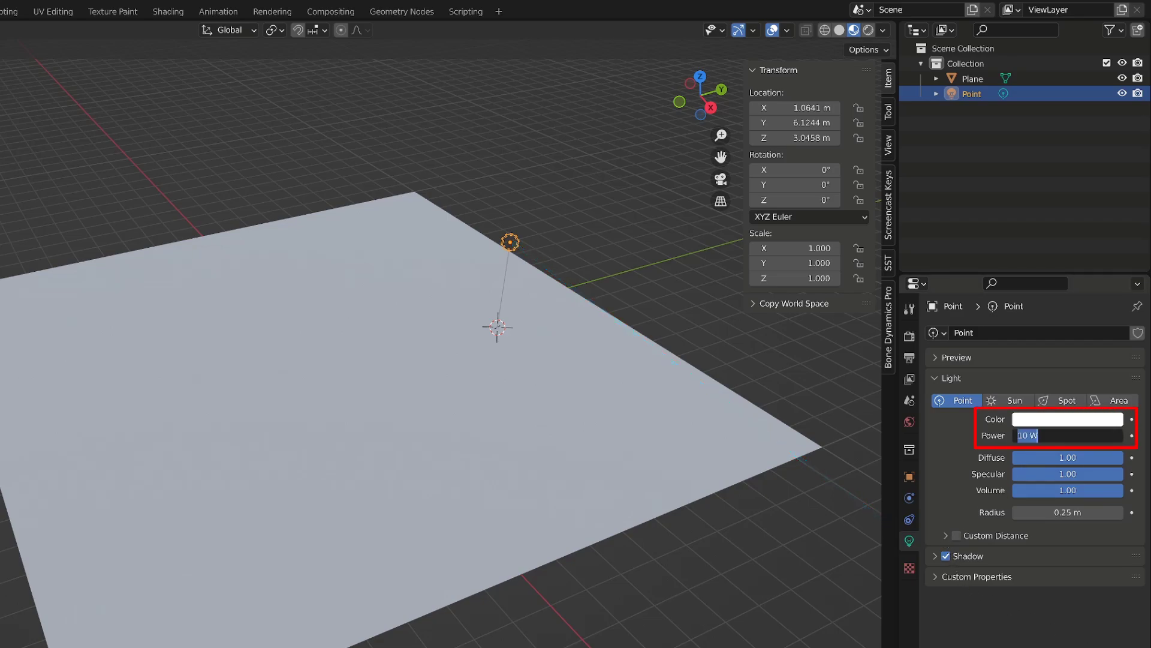
pyautogui.press('Return')
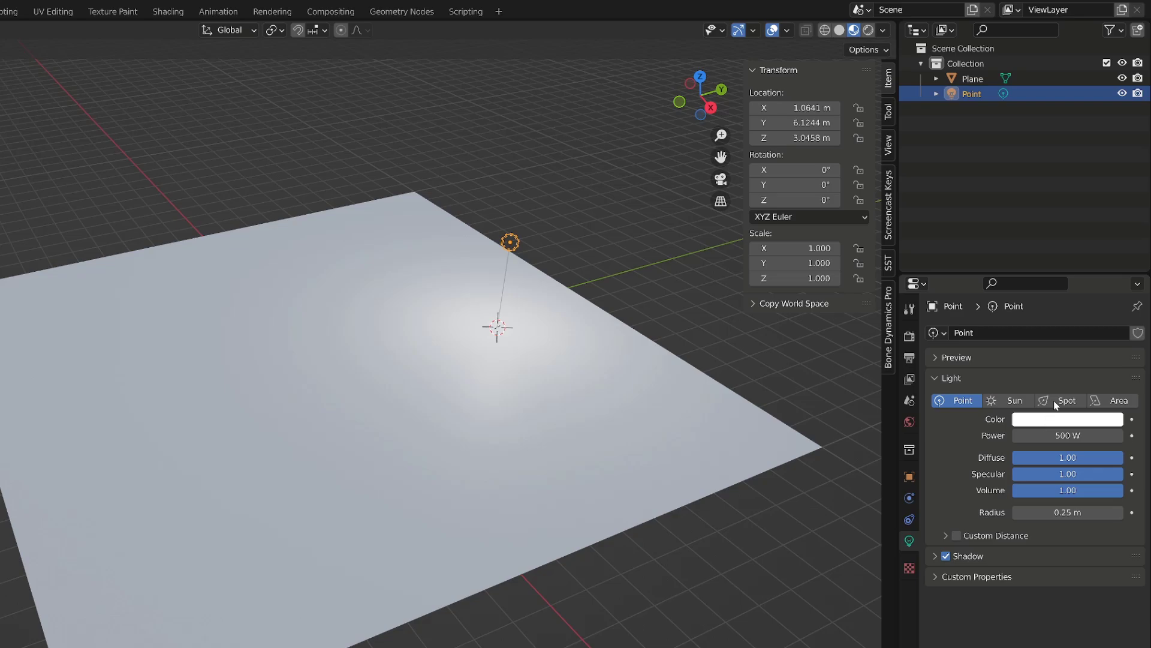
pyautogui.click(1055, 418)
pyautogui.moveTo(1033, 290); pyautogui.dragTo(1016, 309)
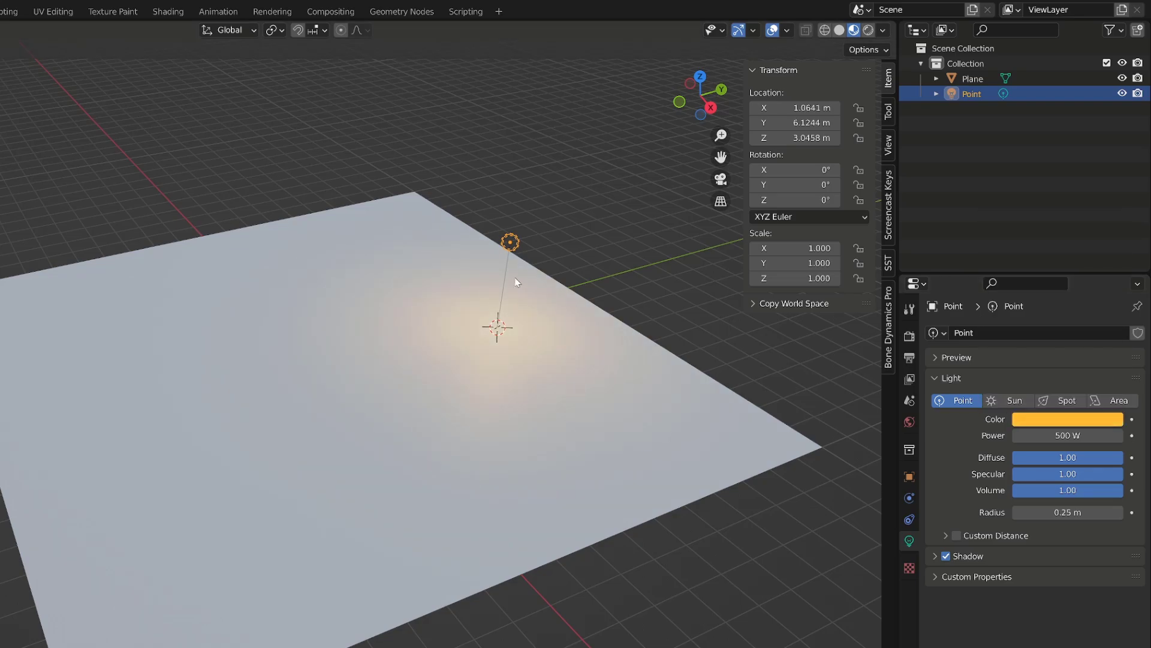
# Duplicate the point light, place the copy toward the opposite side of the plane, and make its colour light blue.
pyautogui.hotkey('shift', 'd')
pyautogui.press('KP_7')
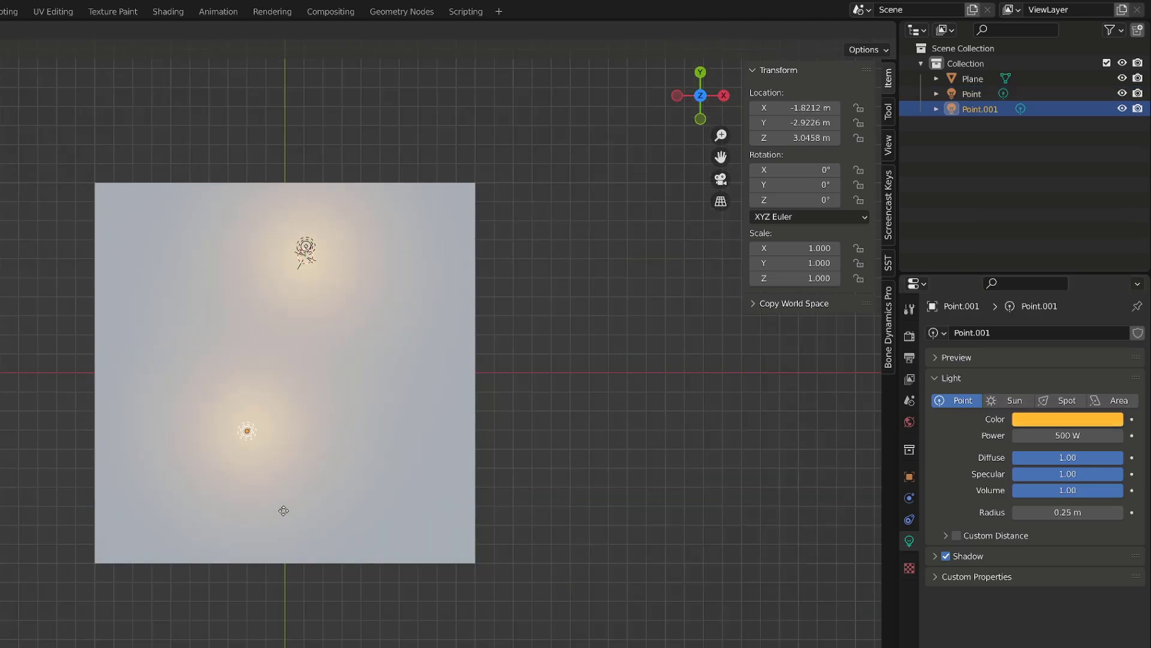
pyautogui.click(261, 538)
pyautogui.click(1028, 418)
pyautogui.moveTo(1053, 262); pyautogui.dragTo(1060, 235)
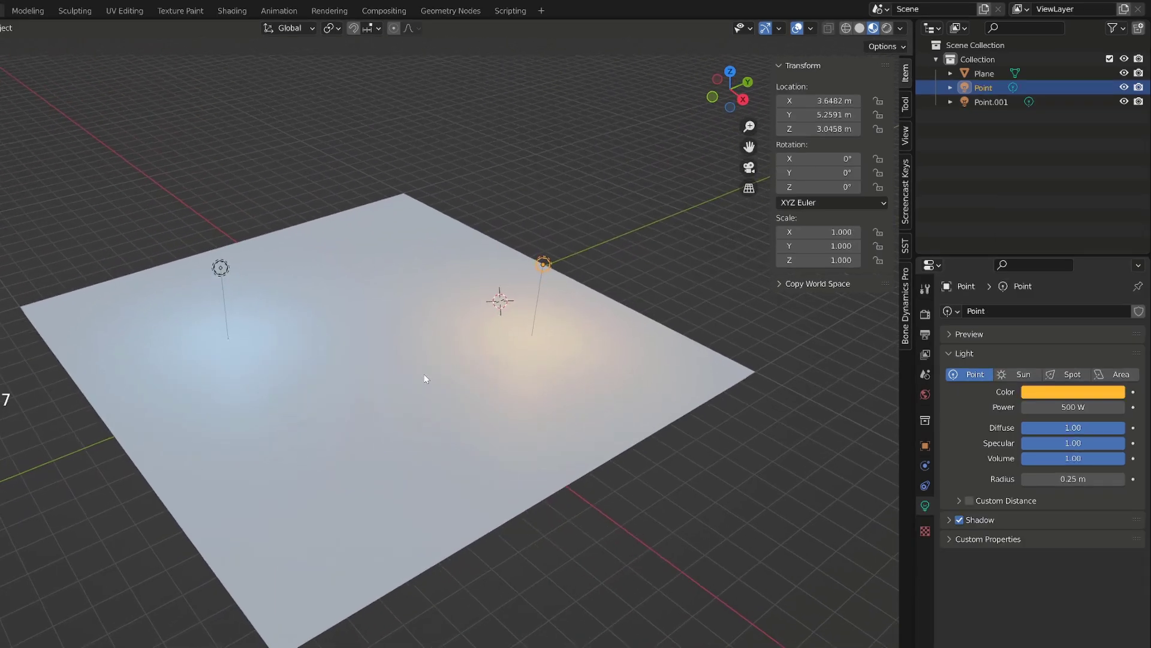
# Create a new material on the plane and name it ground.
pyautogui.click(360, 413)
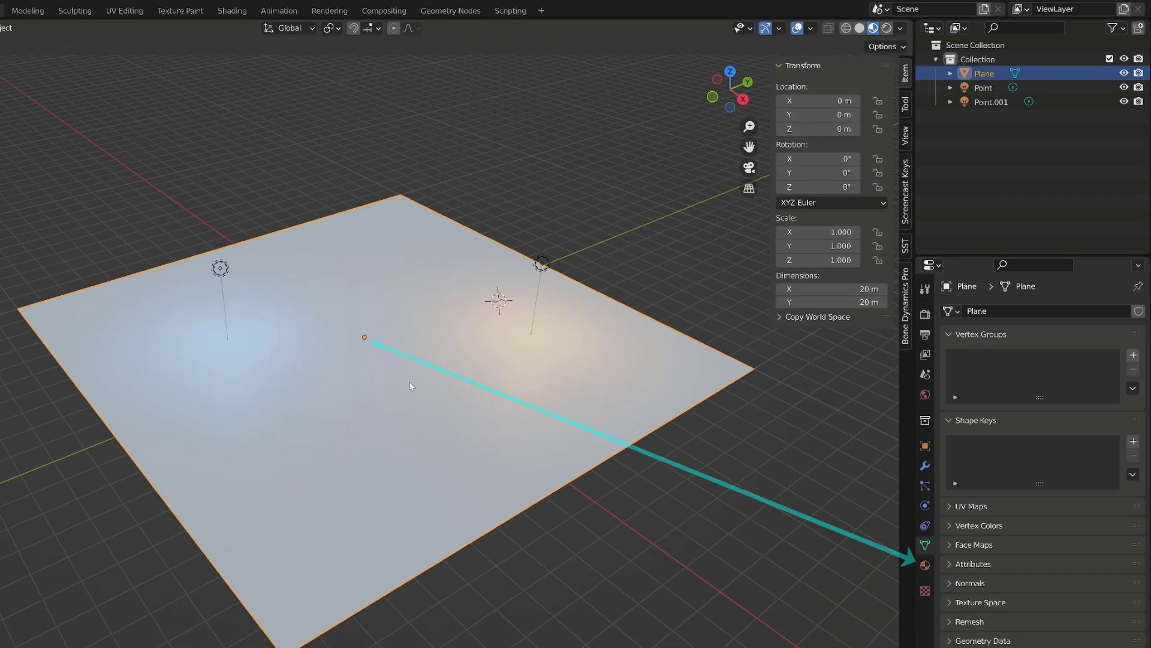
pyautogui.click(925, 565)
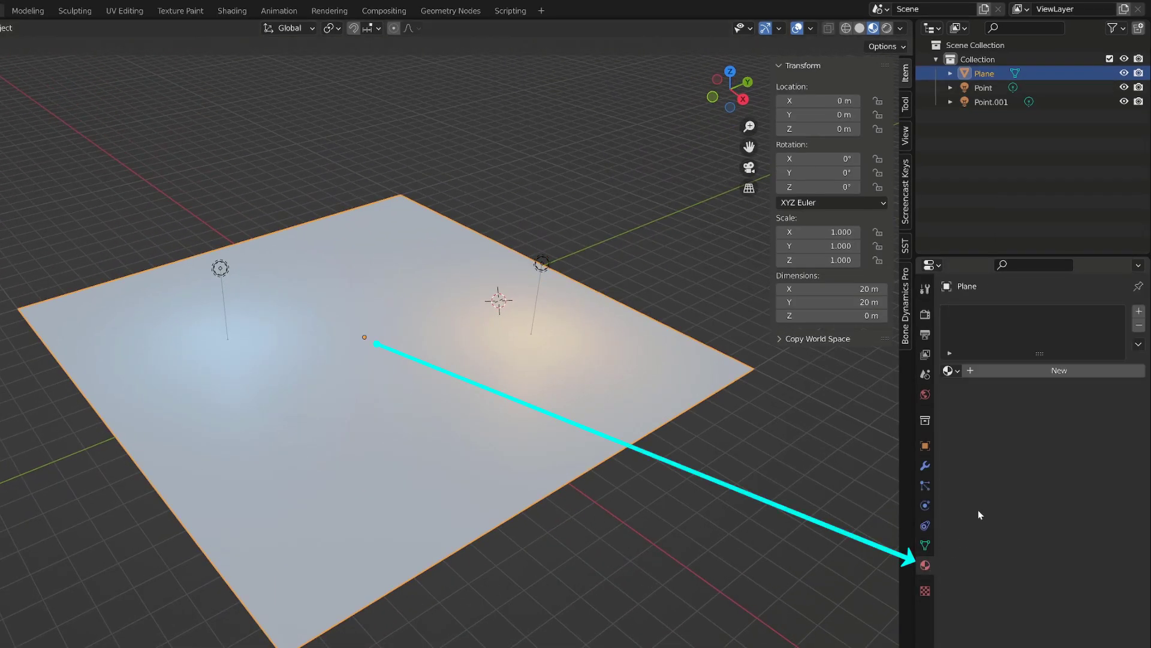
pyautogui.click(1010, 371)
pyautogui.doubleClick(1013, 371)
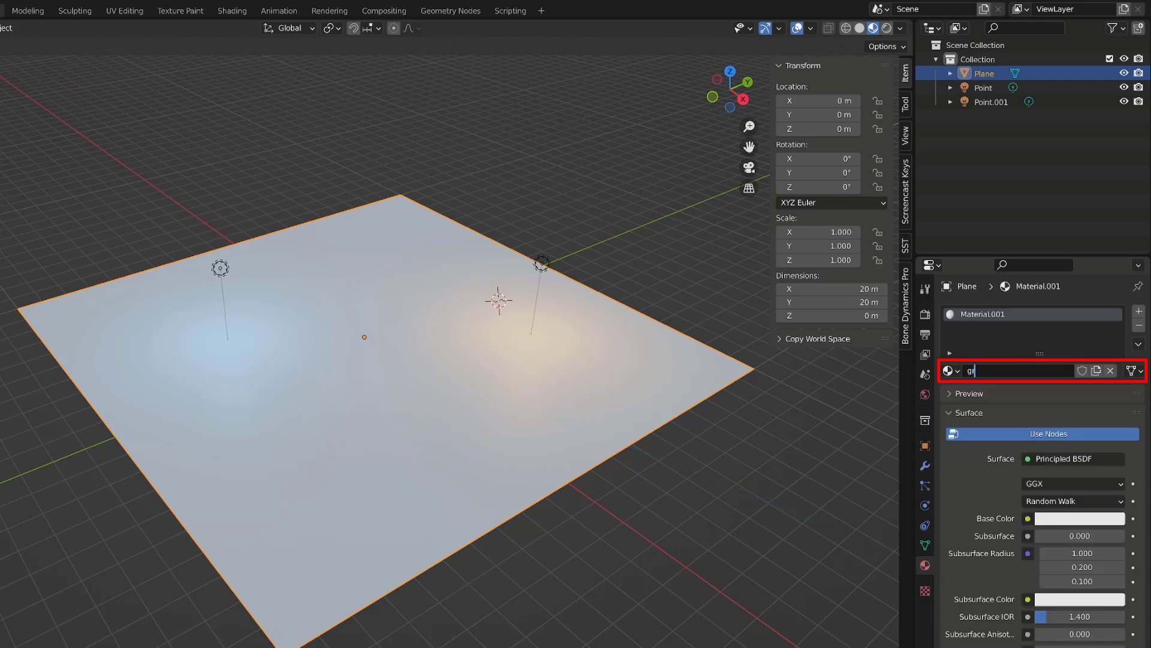
pyautogui.write('grounb')
pyautogui.press('BackSpace')
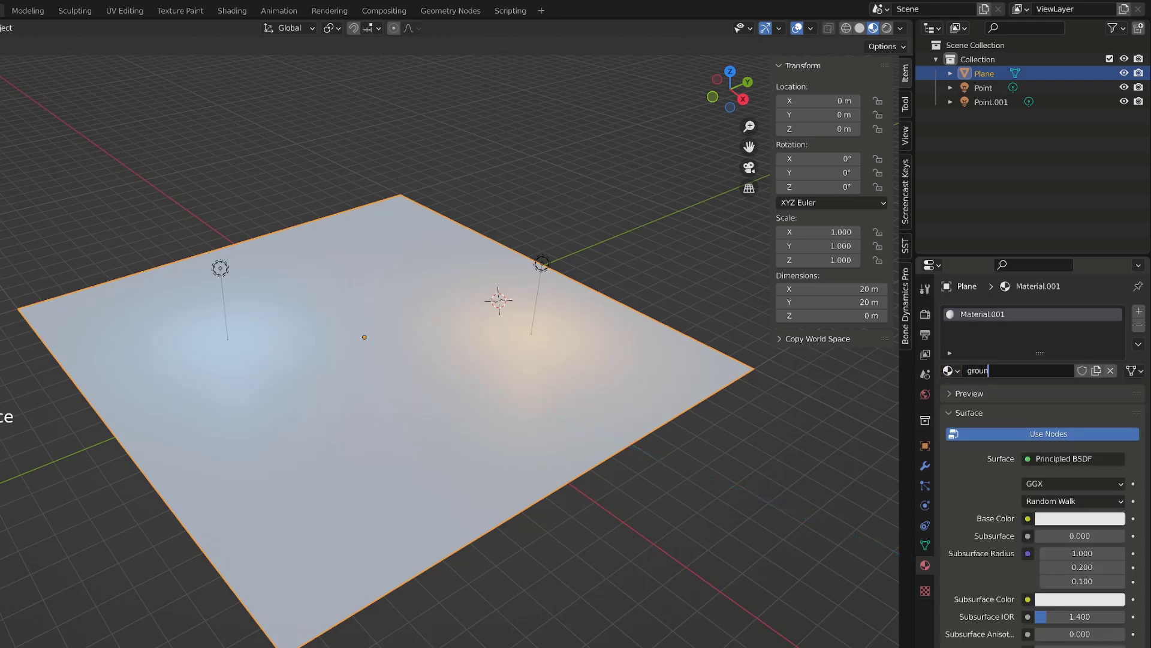
pyautogui.write('d')
pyautogui.press('Return')
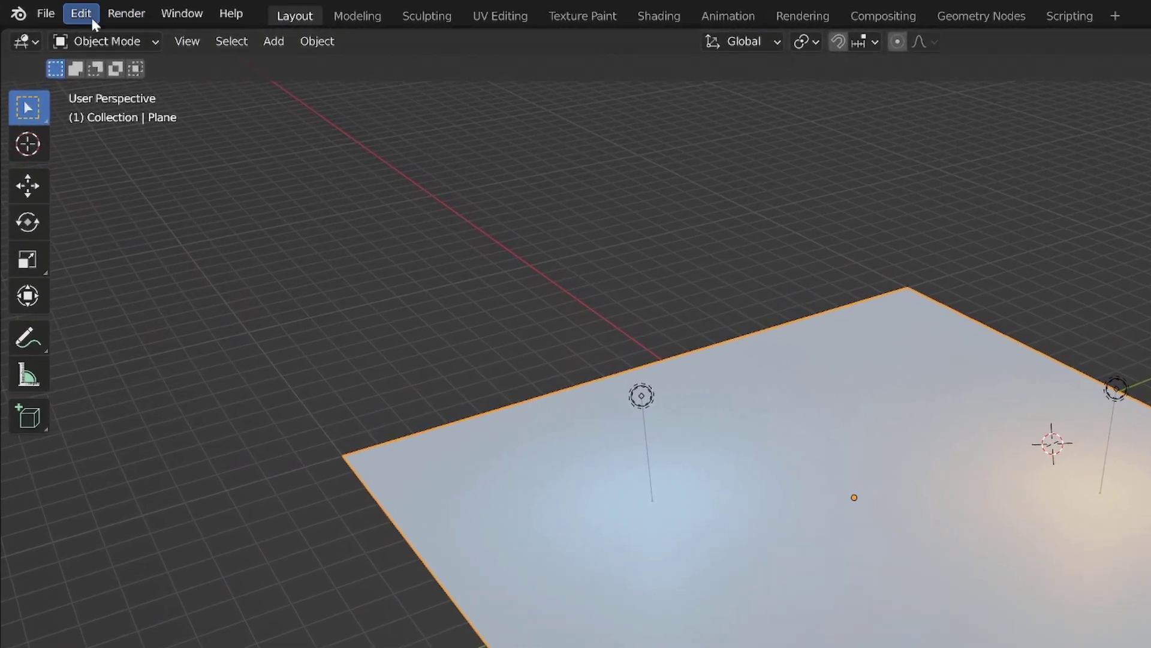
# Open the add-on preferences and search the list for the Node Wrangler add-on.
pyautogui.click(91, 16)
pyautogui.click(152, 316)
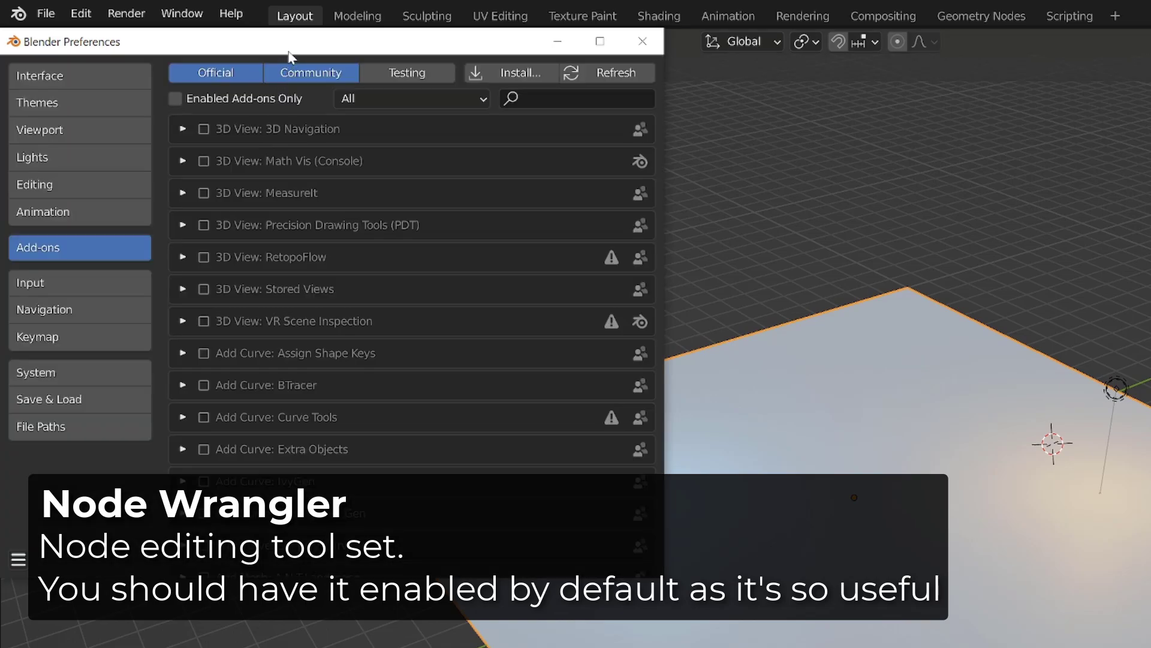
pyautogui.moveTo(290, 52); pyautogui.dragTo(597, 123)
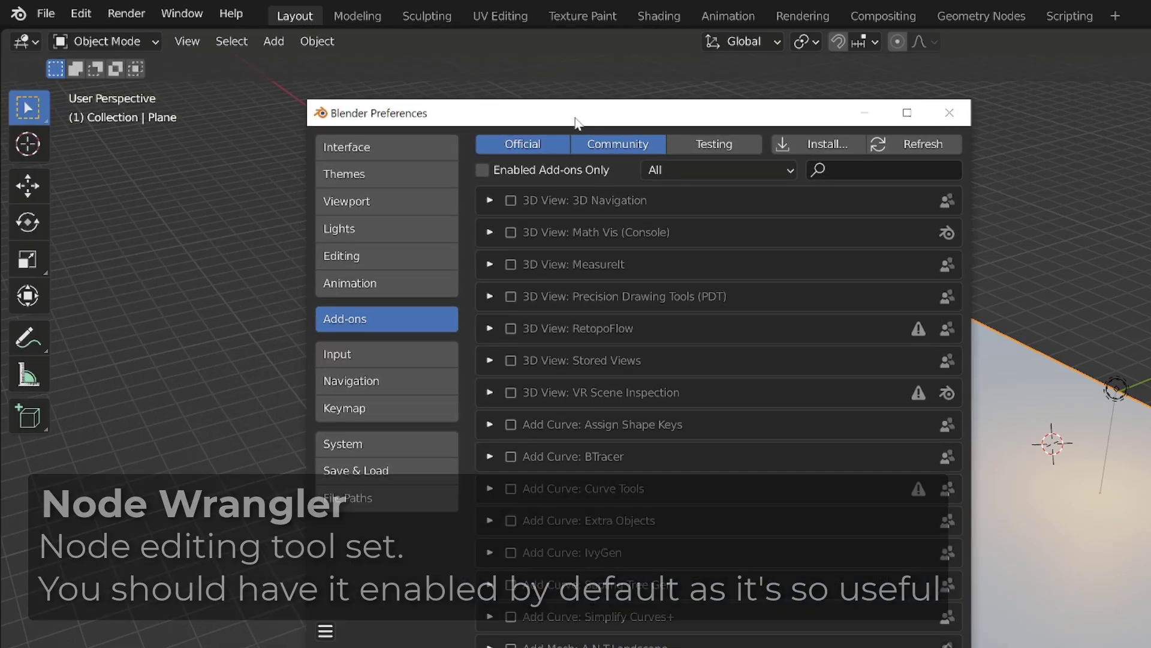
pyautogui.write('wr')
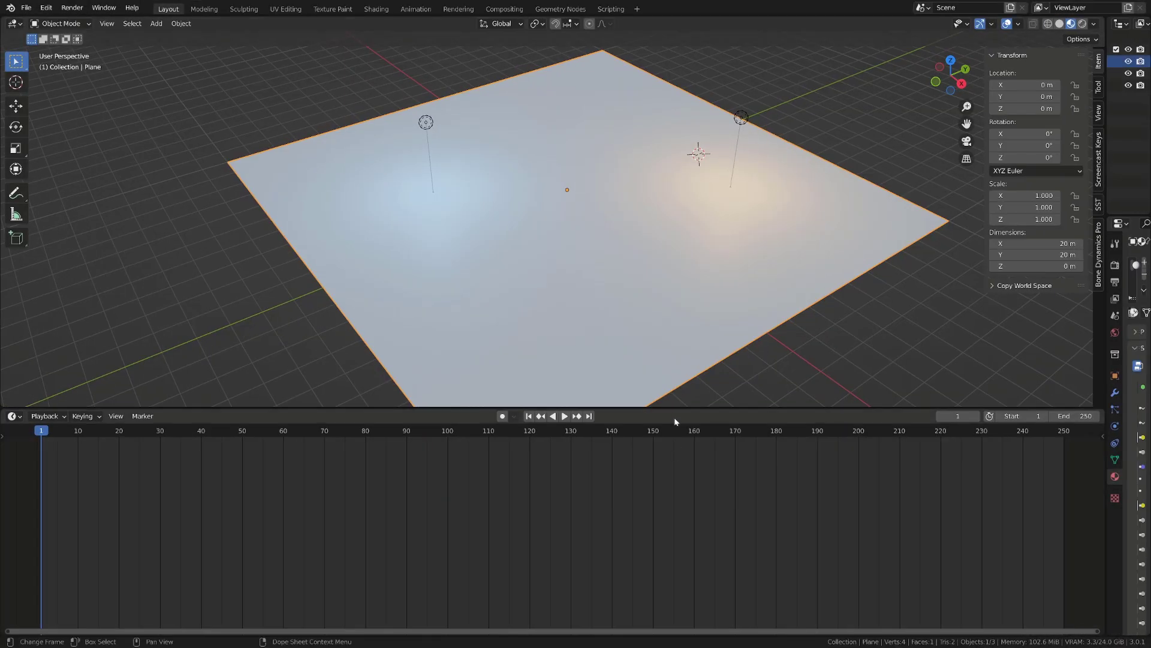
# Split the workspace into two side-by-side areas in place of the timeline and turn the second area into a Shader Editor.
pyautogui.rightClick(630, 408)
pyautogui.click(622, 436)
pyautogui.click(659, 510)
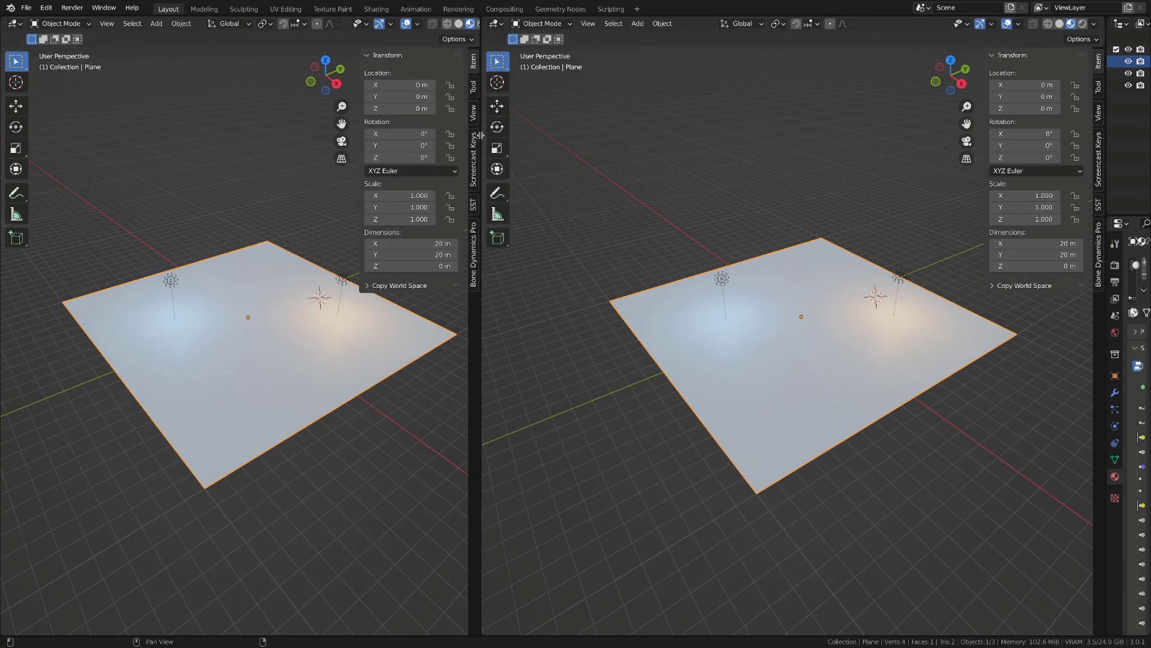
pyautogui.click(500, 24)
pyautogui.click(540, 134)
# Hide the sidebar and toolbar of the 3D viewport.
pyautogui.press('n')
pyautogui.press('t')
pyautogui.keyDown('ctrl'); pyautogui.moveTo(274, 335); pyautogui.dragTo(257, 363, button='middle'); pyautogui.keyUp('ctrl')
# Load all four cobblestone_floor_08_4k texture maps onto the Principled BSDF node using Principled Texture Setup.
pyautogui.click(643, 375)
pyautogui.scroll(-3, 642, 375)
pyautogui.moveTo(643, 375); pyautogui.dragTo(789, 334, button='middle')
pyautogui.scroll(3, 804, 325)
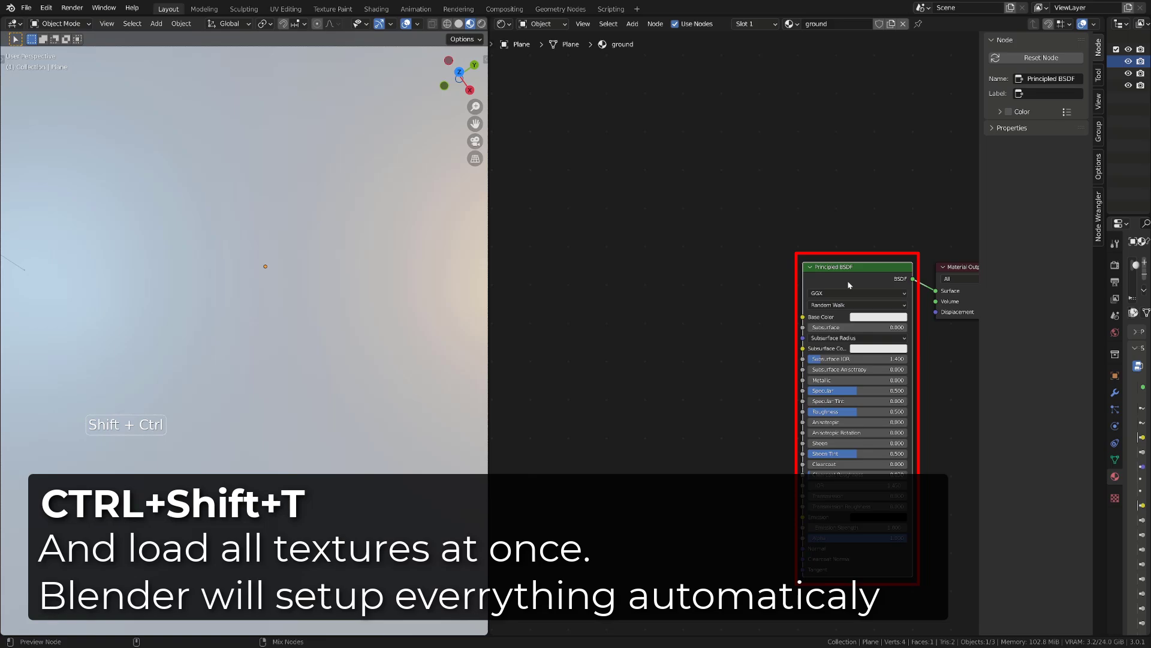
pyautogui.hotkey('ctrl', 'shift', 't')
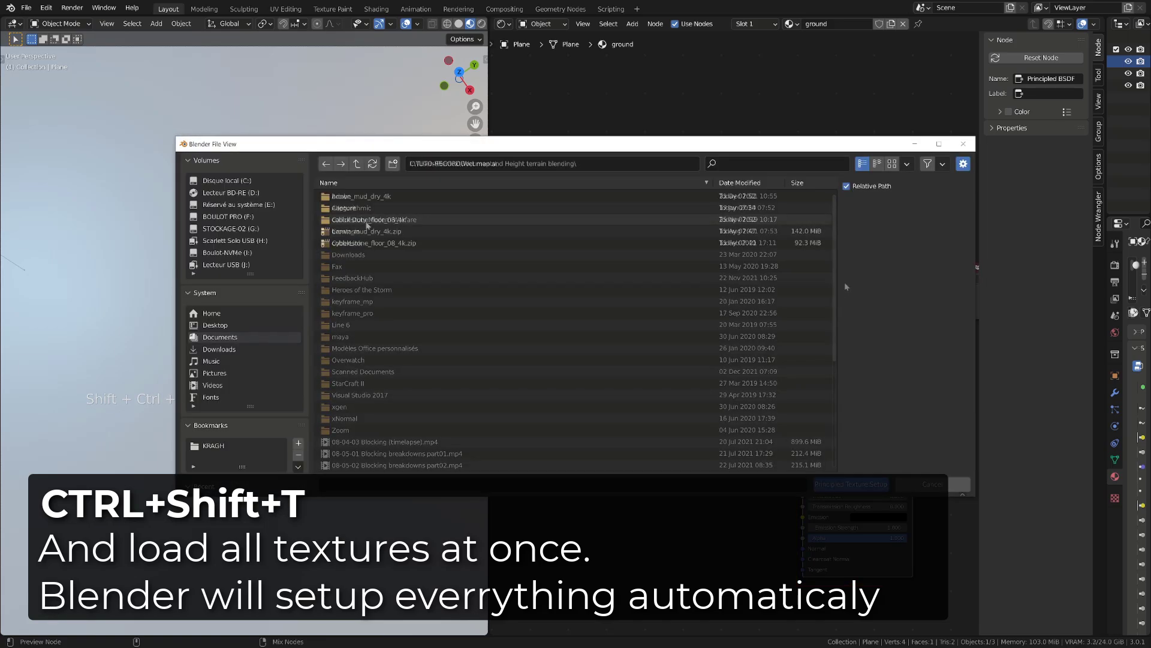
pyautogui.doubleClick(366, 223)
pyautogui.doubleClick(348, 200)
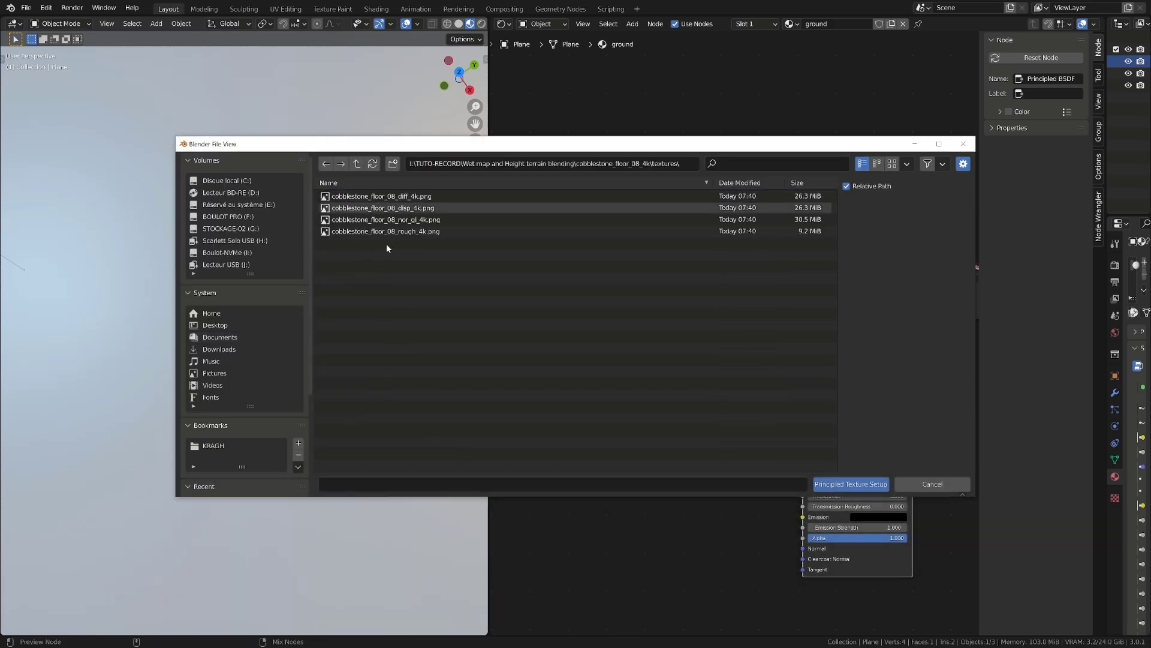
pyautogui.moveTo(461, 279); pyautogui.dragTo(384, 198)
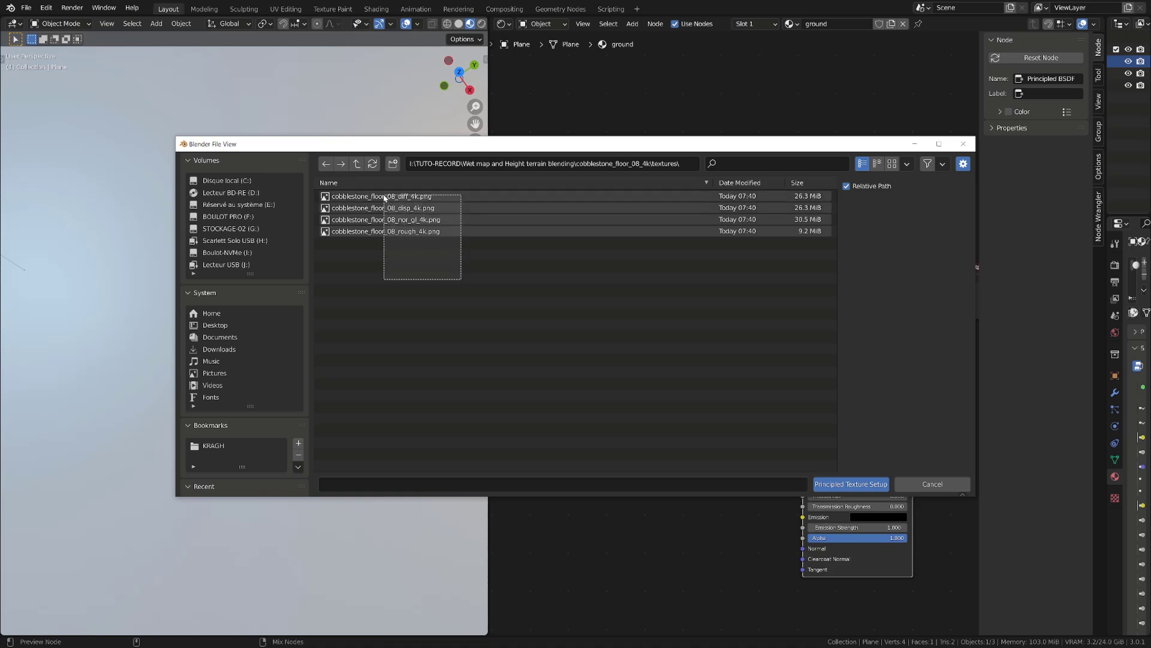
pyautogui.moveTo(384, 197); pyautogui.dragTo(384, 198)
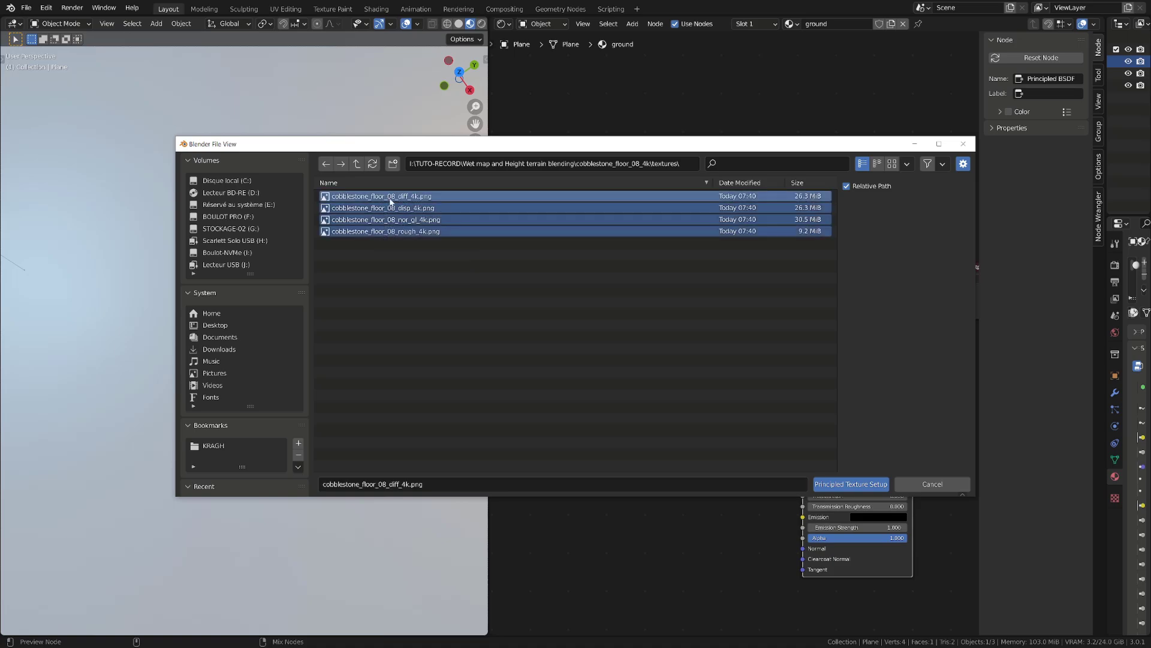
pyautogui.press('Return')
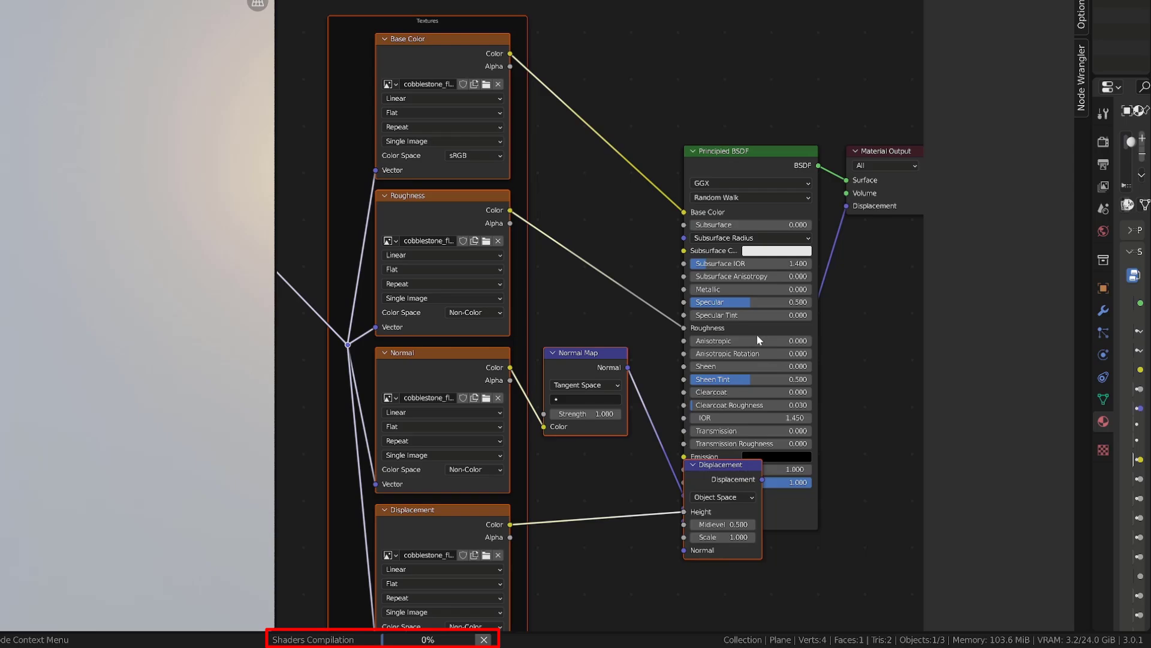
# Show the Node Wrangler tools in the node editor and locate the Add Principled Setup command.
pyautogui.scroll(-4, 757, 334)
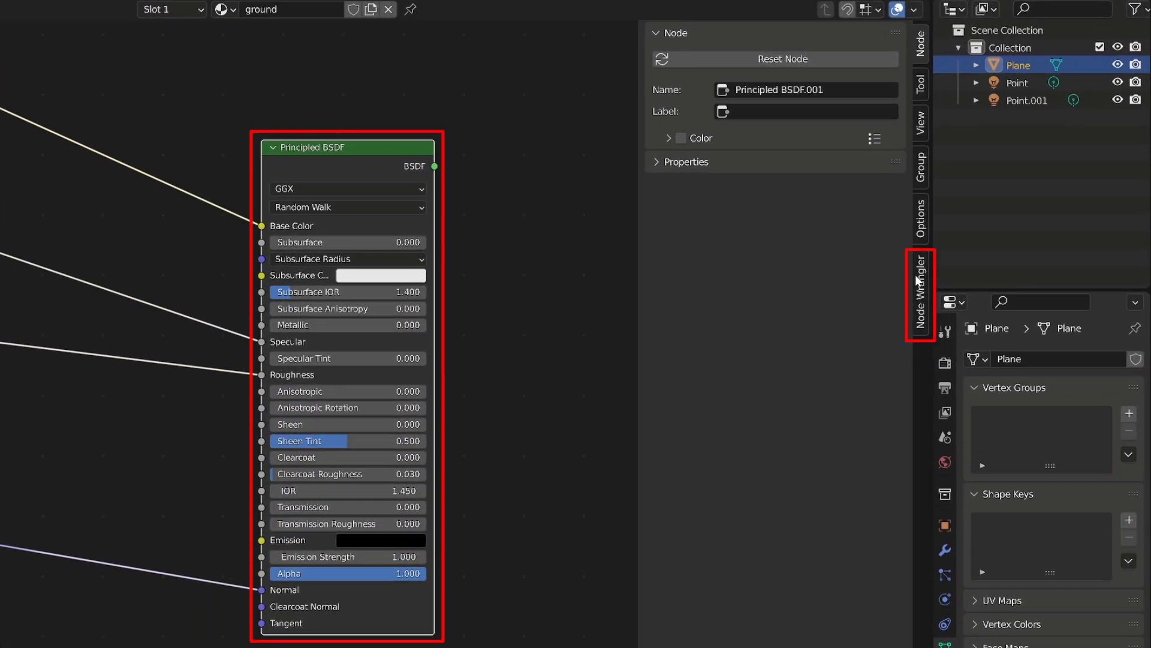
pyautogui.click(922, 281)
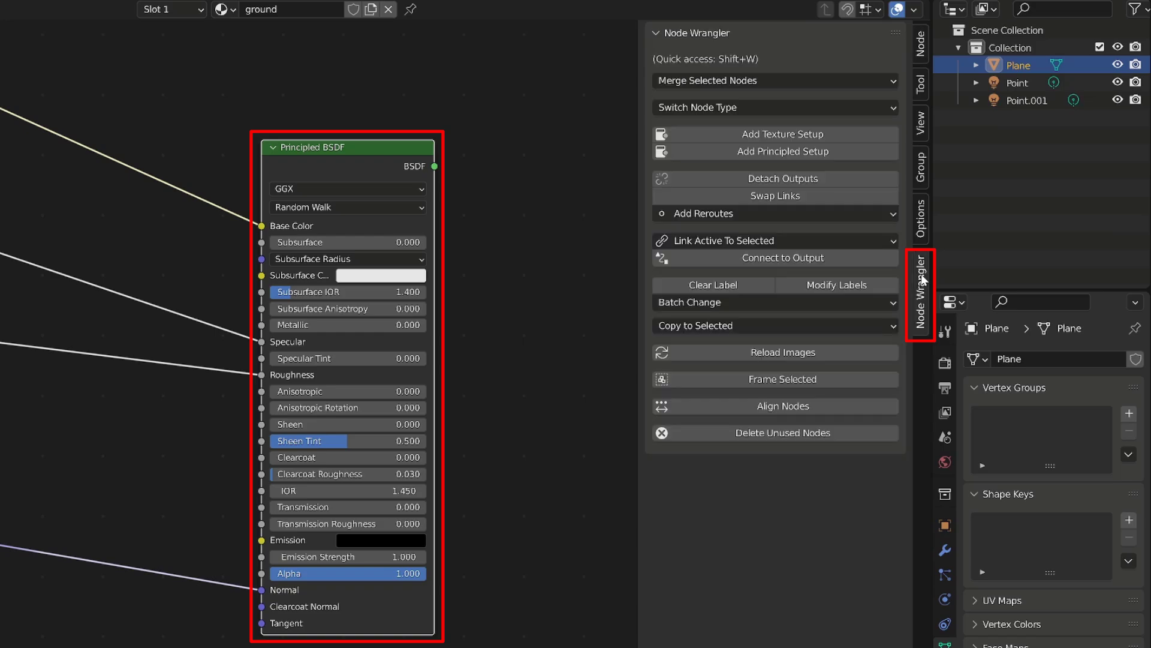
pyautogui.click(786, 155)
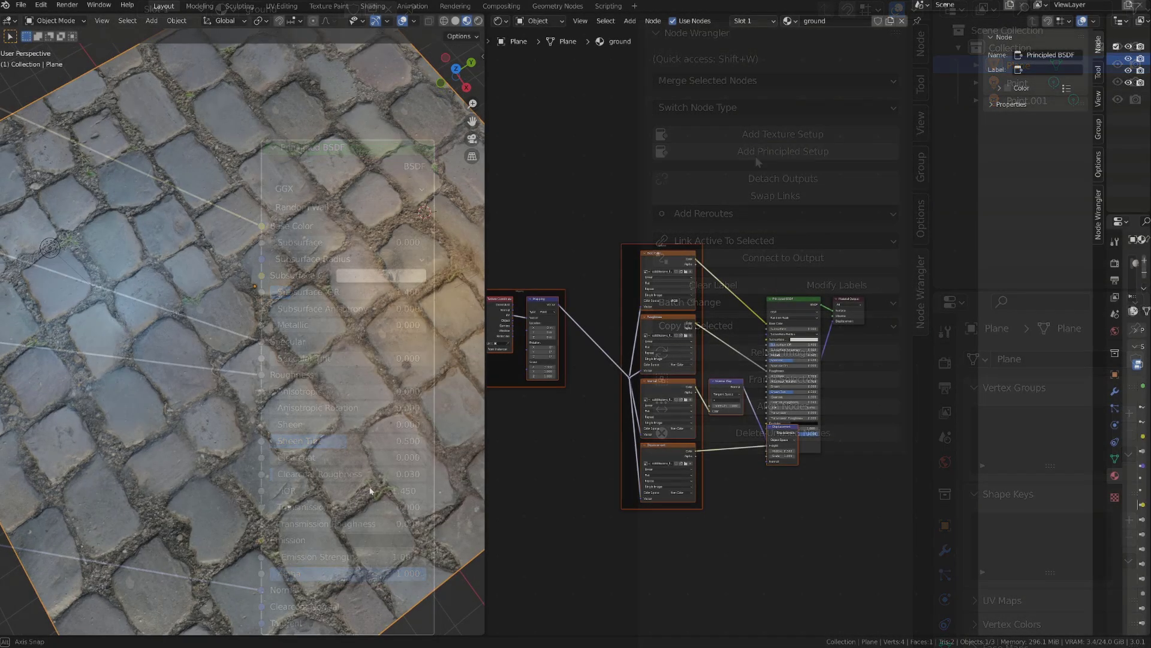
# Set the Mapping node's X, Y and Z scale to 5 so the cobblestone texture tiles across the plane.
pyautogui.keyDown('alt'); pyautogui.moveTo(370, 490); pyautogui.dragTo(317, 392); pyautogui.keyUp('alt')
pyautogui.scroll(2, 586, 461)
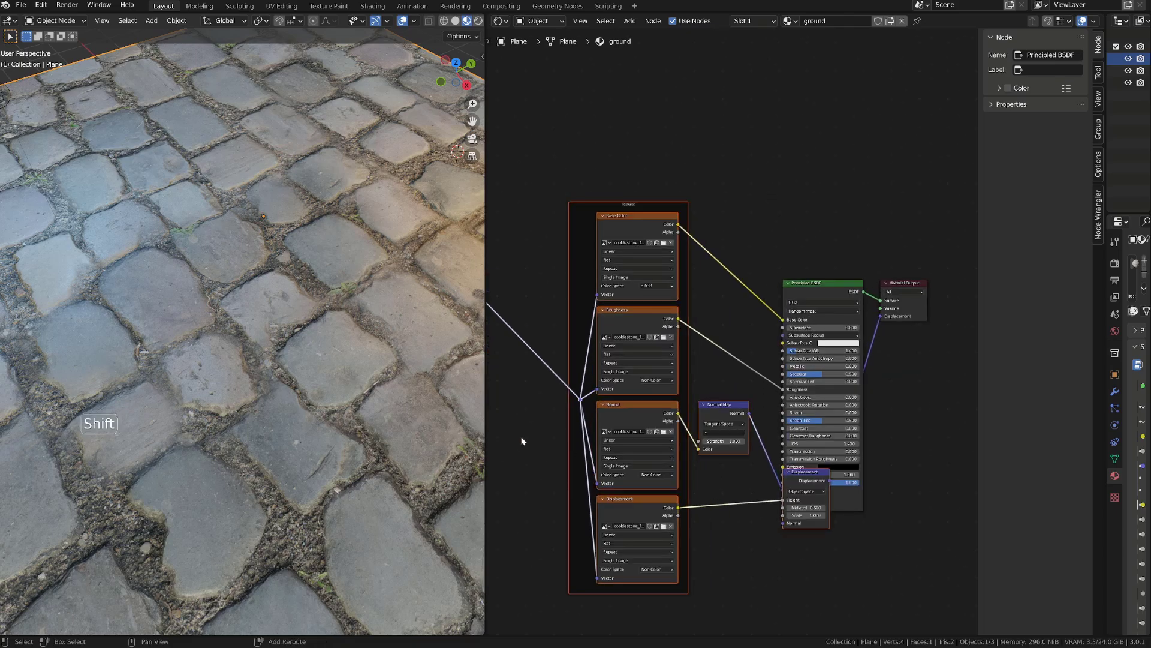
pyautogui.keyDown('alt'); pyautogui.keyDown('shift'); pyautogui.moveTo(570, 409); pyautogui.dragTo(746, 401); pyautogui.keyUp('shift'); pyautogui.keyUp('alt')
pyautogui.scroll(2, 745, 401)
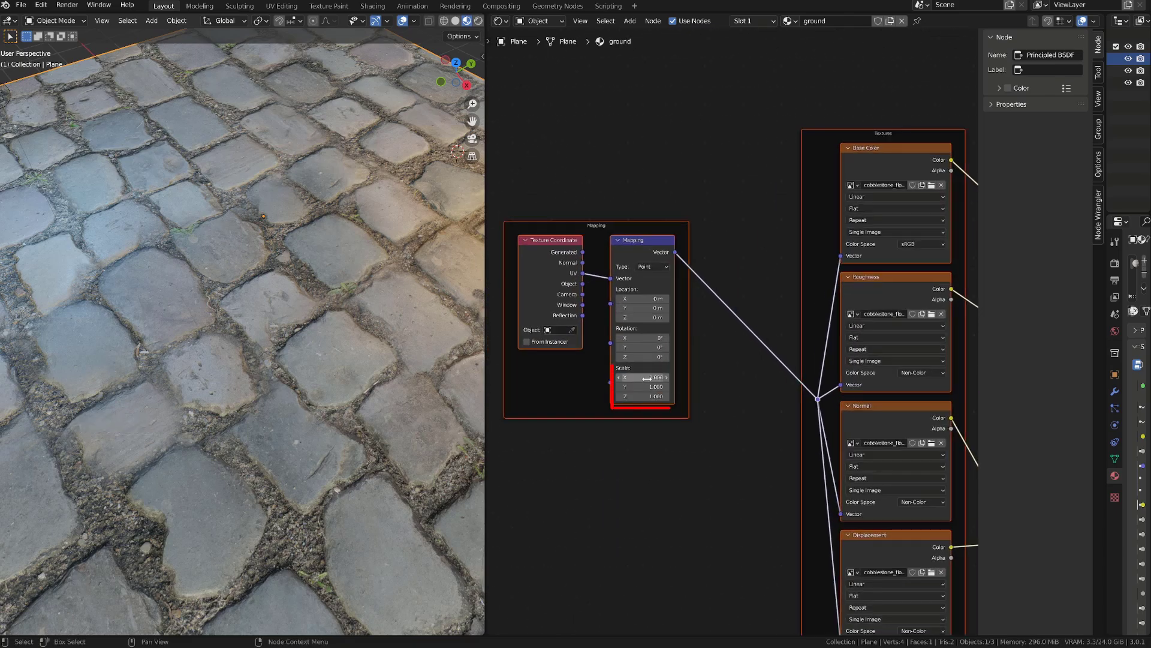
pyautogui.write('5')
pyautogui.press('Return')
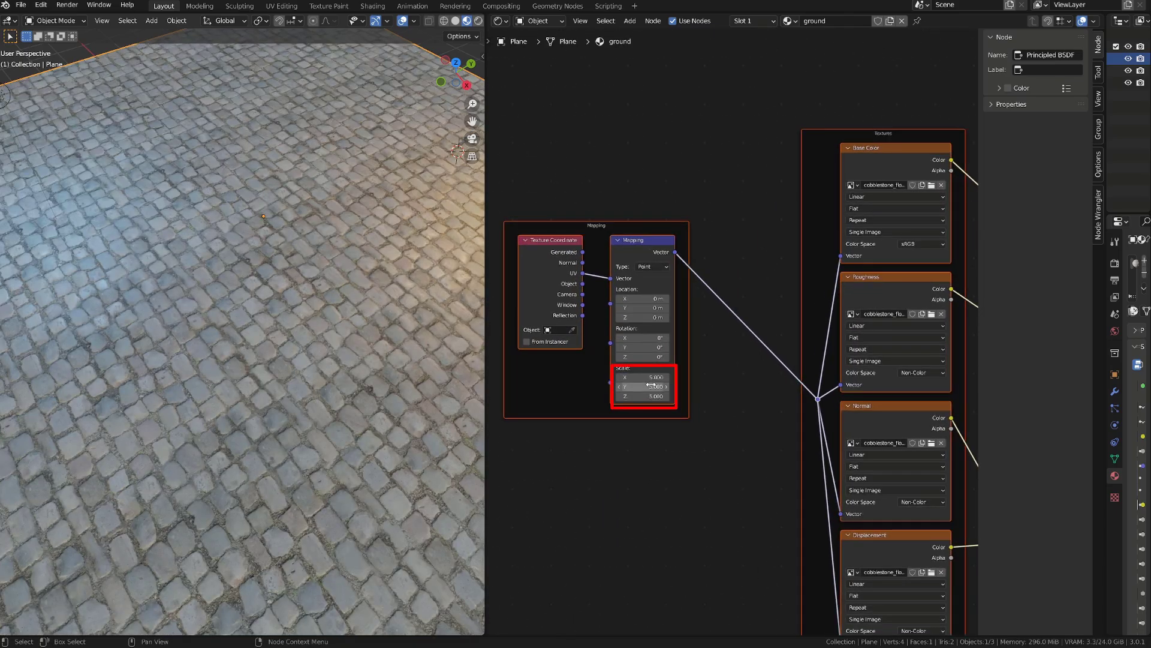
# Move the cobblestone Mapping frame closer to the Textures frame and place the Displacement node below the Normal Map node.
pyautogui.scroll(-2, 324, 420)
pyautogui.keyDown('alt'); pyautogui.moveTo(324, 431); pyautogui.dragTo(326, 380); pyautogui.keyUp('alt')
pyautogui.press('Home')
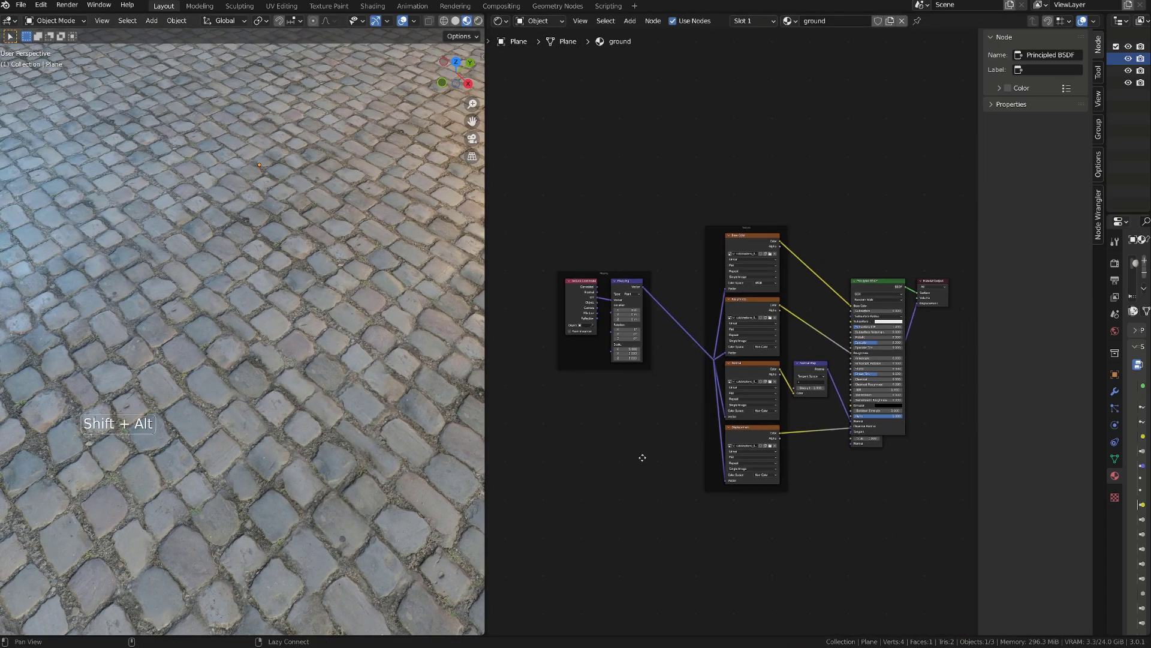
pyautogui.click(562, 271)
pyautogui.moveTo(562, 271); pyautogui.dragTo(608, 322)
pyautogui.moveTo(529, 178); pyautogui.dragTo(846, 506)
pyautogui.press('g')
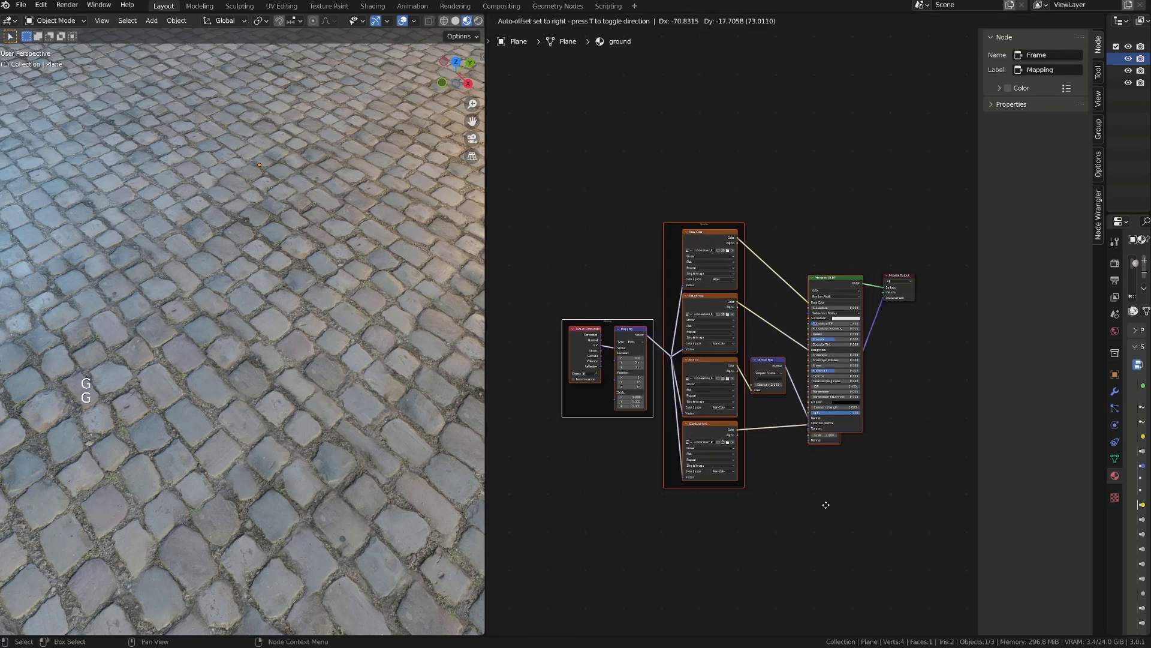
pyautogui.click(774, 492)
pyautogui.moveTo(759, 450); pyautogui.dragTo(714, 459)
# Duplicate the Principled BSDF node and place the copy above the original.
pyautogui.keyDown('alt'); pyautogui.keyDown('shift'); pyautogui.moveTo(744, 359); pyautogui.dragTo(738, 462); pyautogui.keyUp('shift'); pyautogui.keyUp('alt')
pyautogui.click(764, 395)
pyautogui.hotkey('shift', 'd')
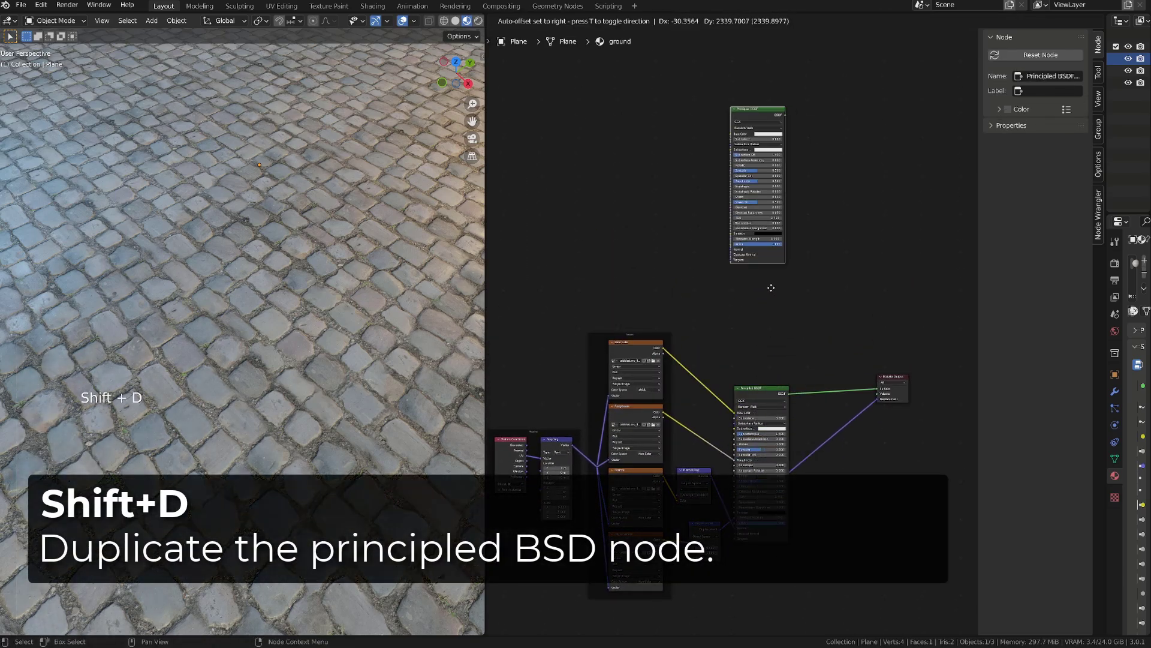
pyautogui.click(774, 293)
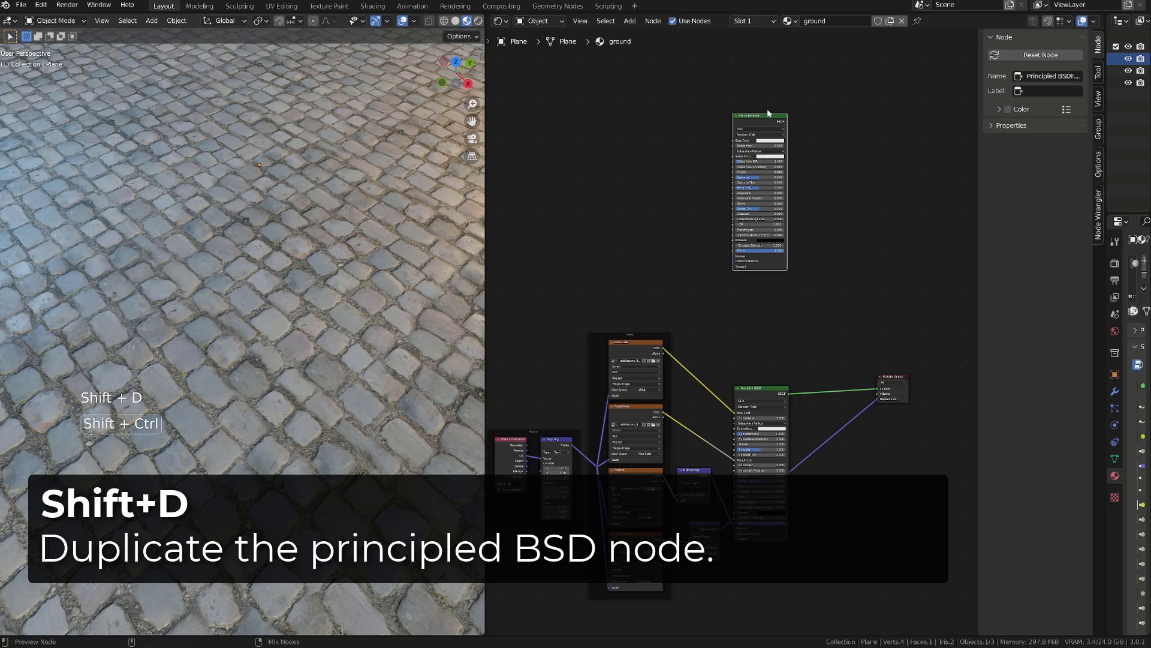
# Load all the brown_mud_dry_4k texture maps onto the duplicated Principled BSDF node using Principled Texture Setup.
pyautogui.hotkey('ctrl', 'shift', 't')
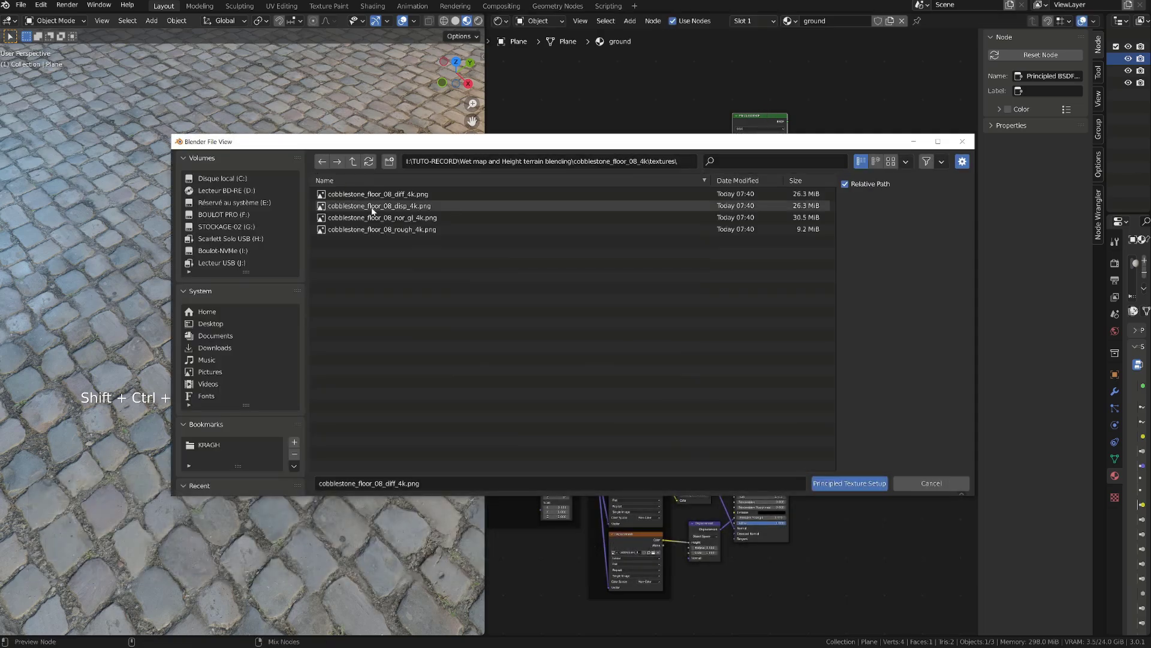
pyautogui.click(352, 161)
pyautogui.click(353, 161)
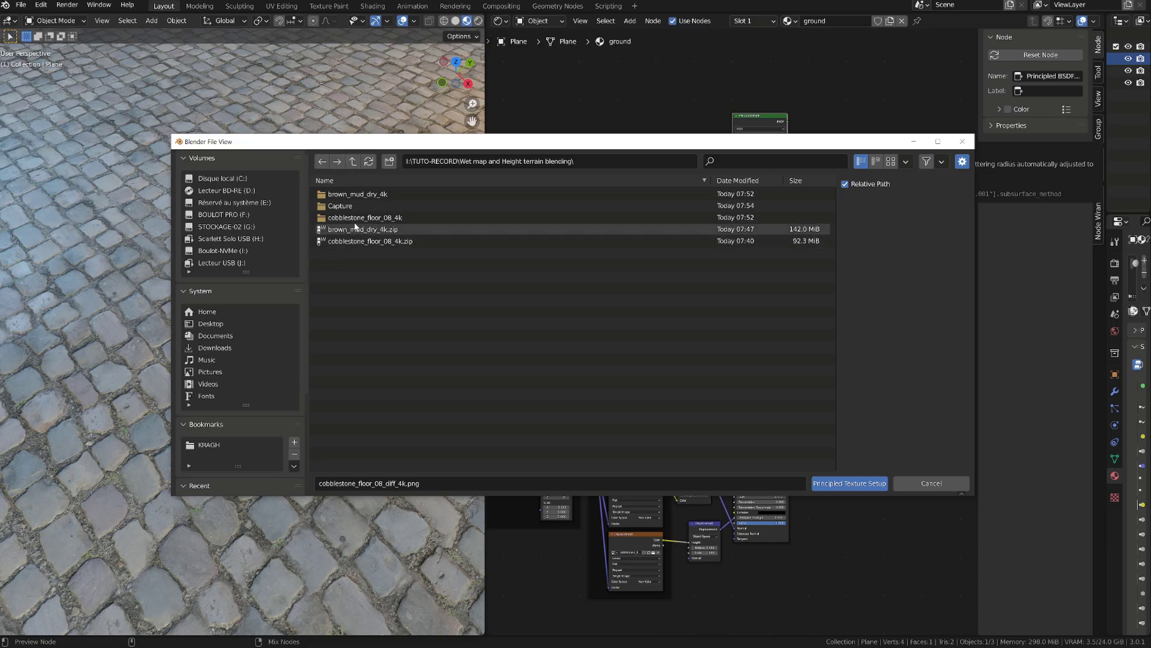
pyautogui.doubleClick(345, 194)
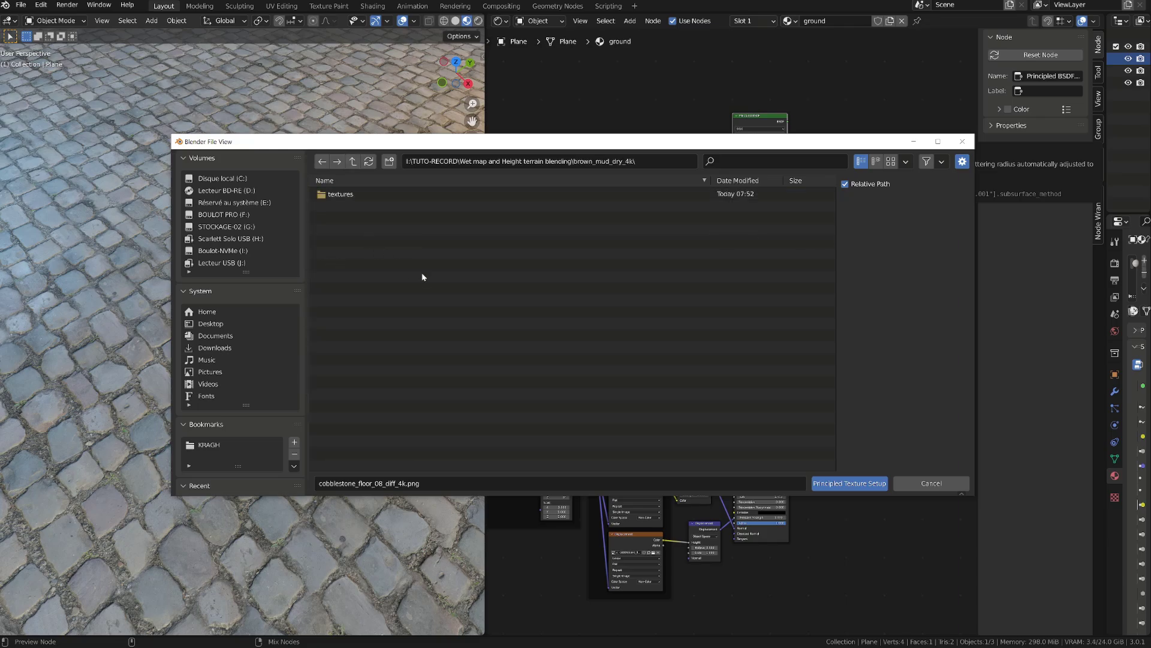
pyautogui.doubleClick(340, 194)
pyautogui.moveTo(450, 306); pyautogui.dragTo(347, 192)
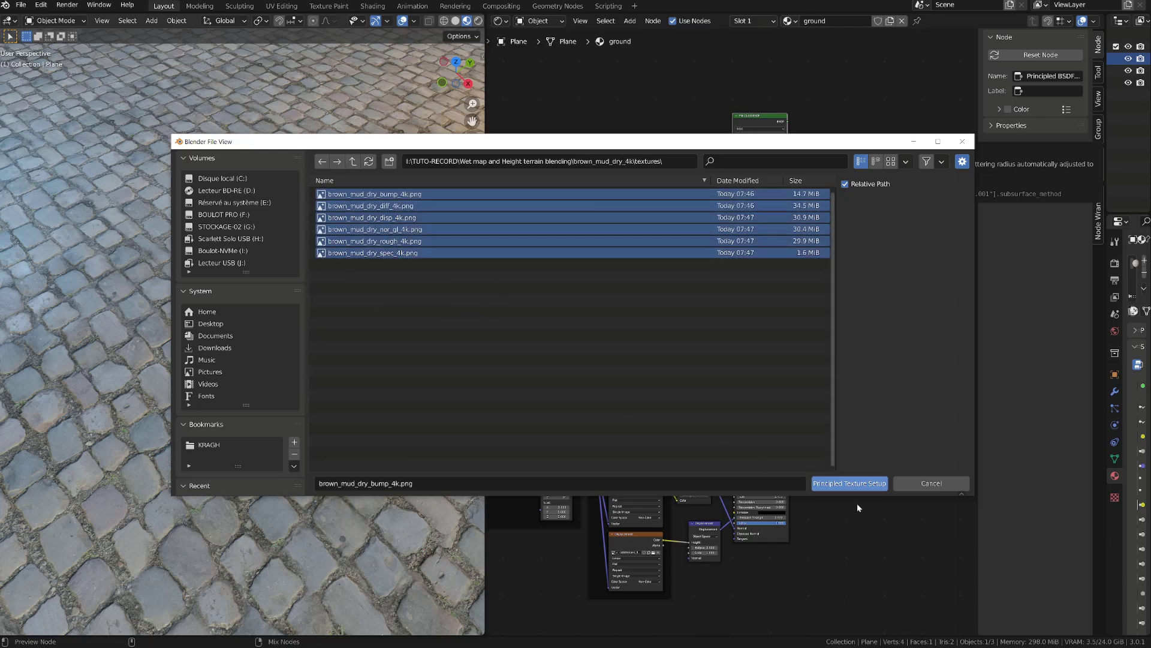
pyautogui.click(851, 483)
# Shift the mud texture nodes up clear of the cobblestone nodes and place the mud Displacement node below the Bump node.
pyautogui.press('g')
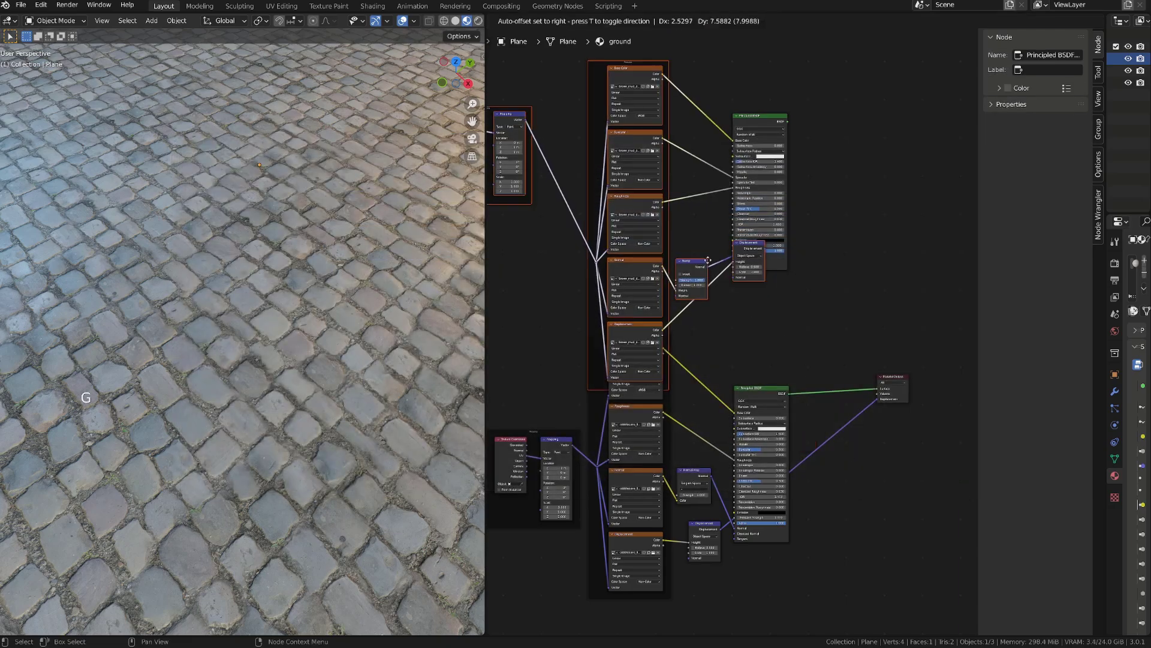
pyautogui.click(677, 198)
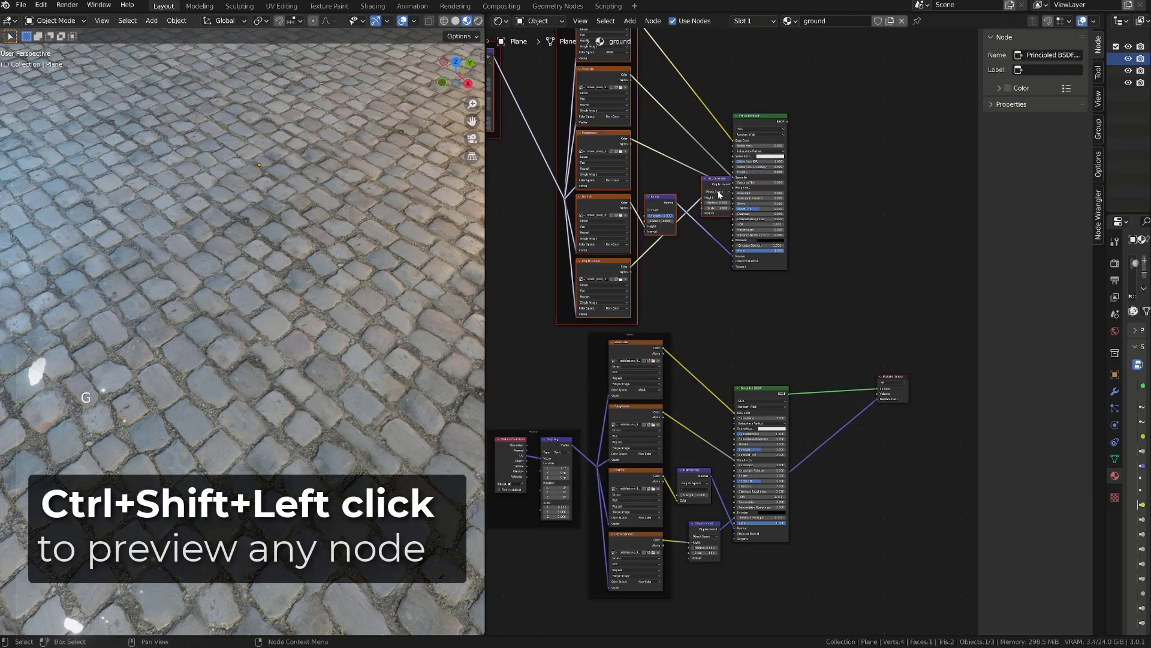
pyautogui.click(716, 183)
pyautogui.press('g')
pyautogui.click(665, 271)
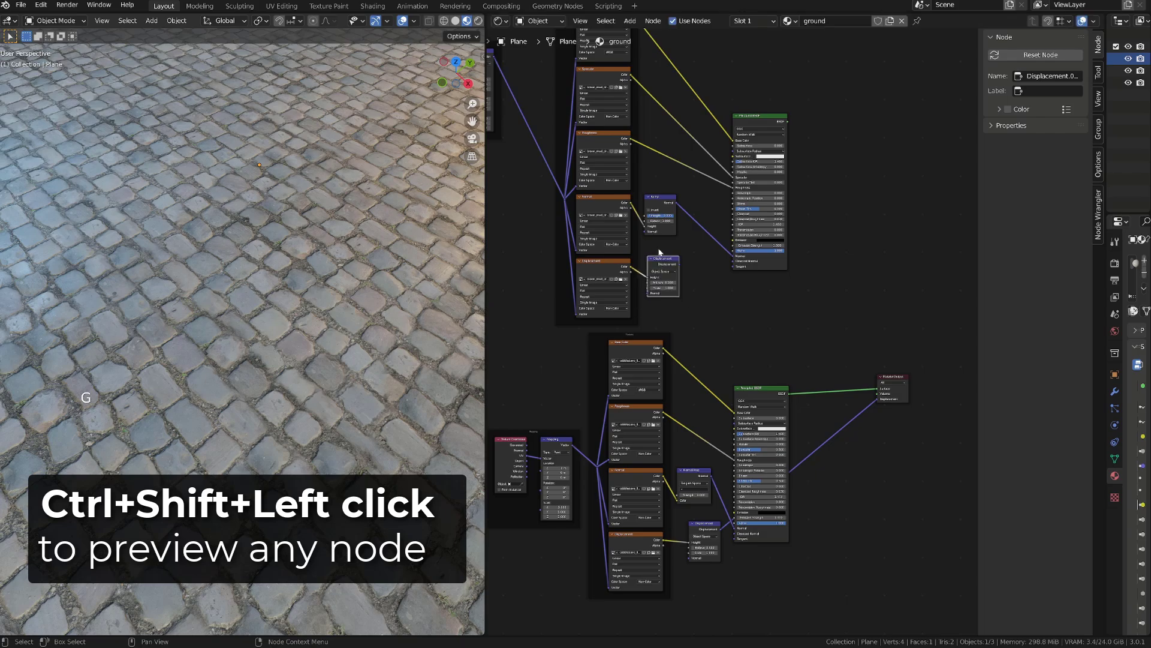
# Move the mud Mapping frame closer to the mud Textures frame.
pyautogui.moveTo(705, 228); pyautogui.dragTo(795, 348, button='middle')
pyautogui.press('b')
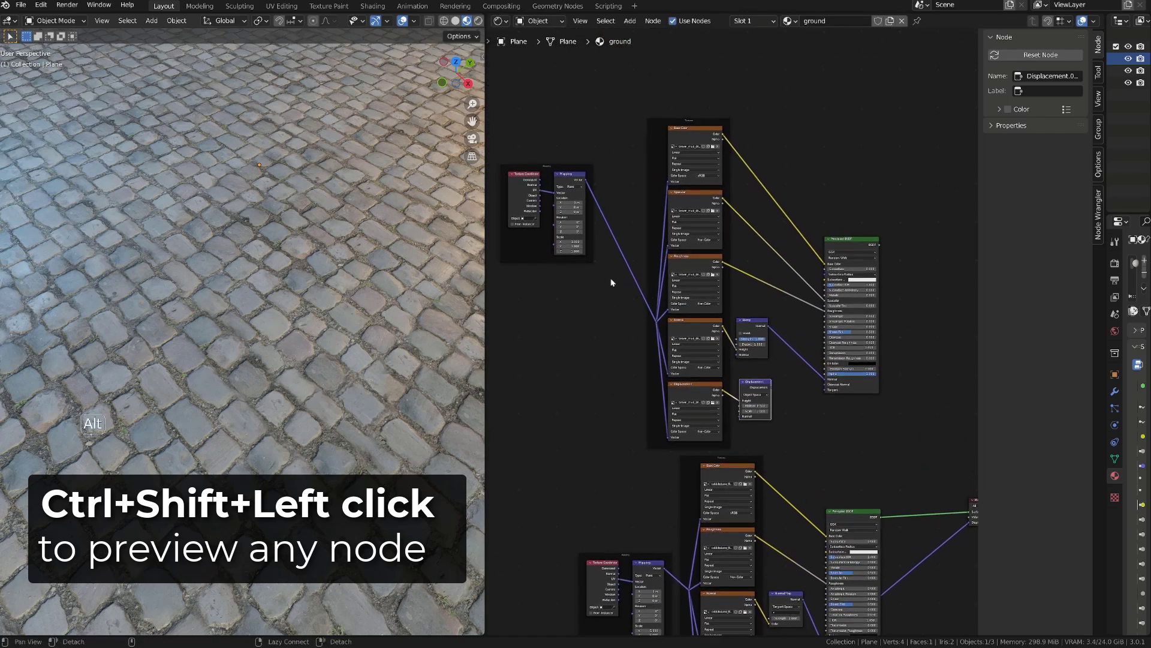
pyautogui.moveTo(511, 145); pyautogui.dragTo(549, 168)
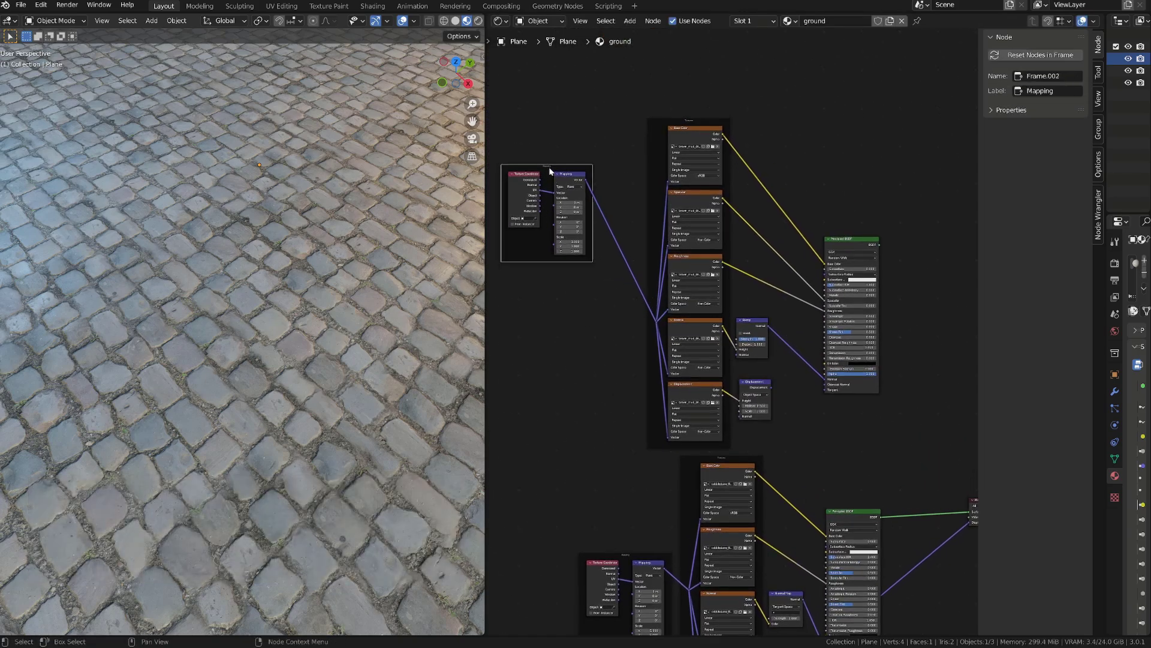
pyautogui.press('g')
pyautogui.click(597, 274)
# Preview the mud Principled BSDF node on the plane through the Material Output.
pyautogui.scroll(1, 747, 369)
pyautogui.scroll(1, 746, 369)
pyautogui.moveTo(823, 355); pyautogui.dragTo(705, 359, button='middle')
pyautogui.keyDown('ctrl'); pyautogui.keyDown('shift'); pyautogui.click(789, 204); pyautogui.keyUp('shift'); pyautogui.keyUp('ctrl')
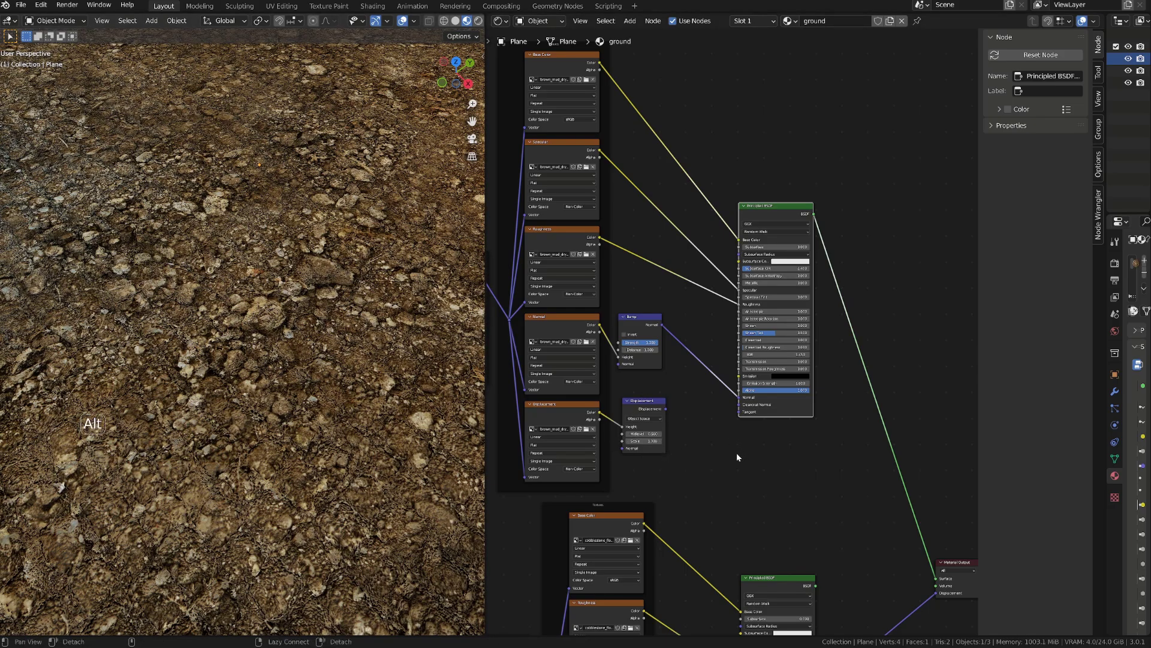
# Set the mud Mapping node's scale to 5 on X, Y and Z.
pyautogui.keyDown('alt'); pyautogui.keyDown('shift'); pyautogui.moveTo(736, 453); pyautogui.dragTo(910, 448); pyautogui.keyUp('shift'); pyautogui.keyUp('alt')
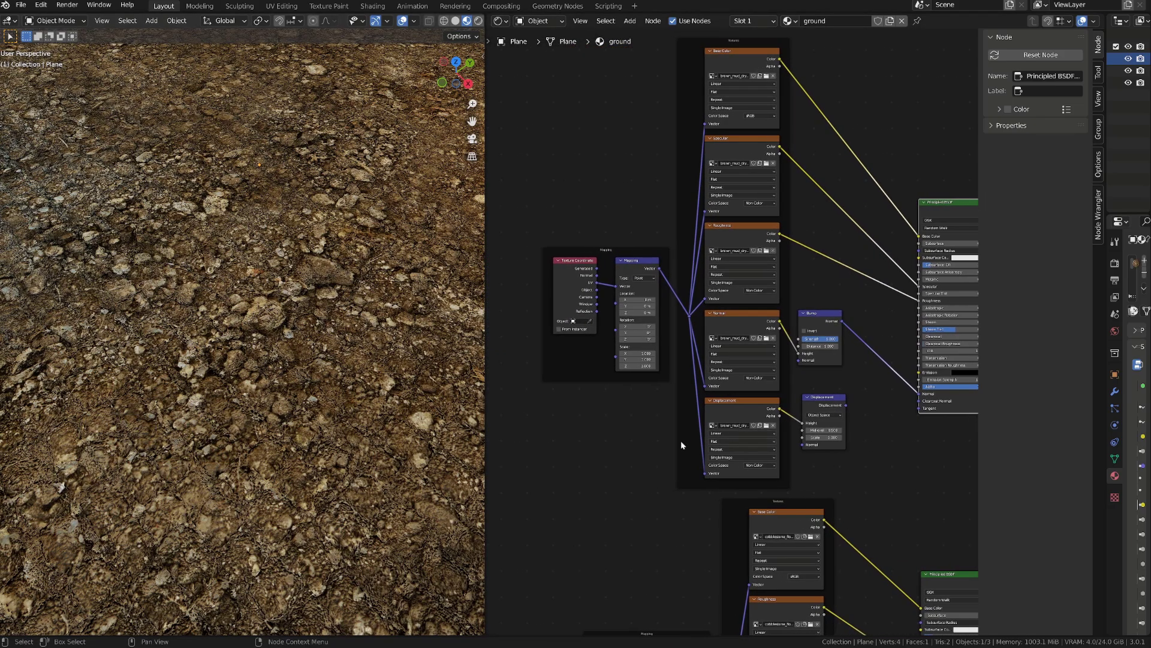
pyautogui.scroll(2, 660, 426)
pyautogui.moveTo(602, 360); pyautogui.dragTo(603, 379)
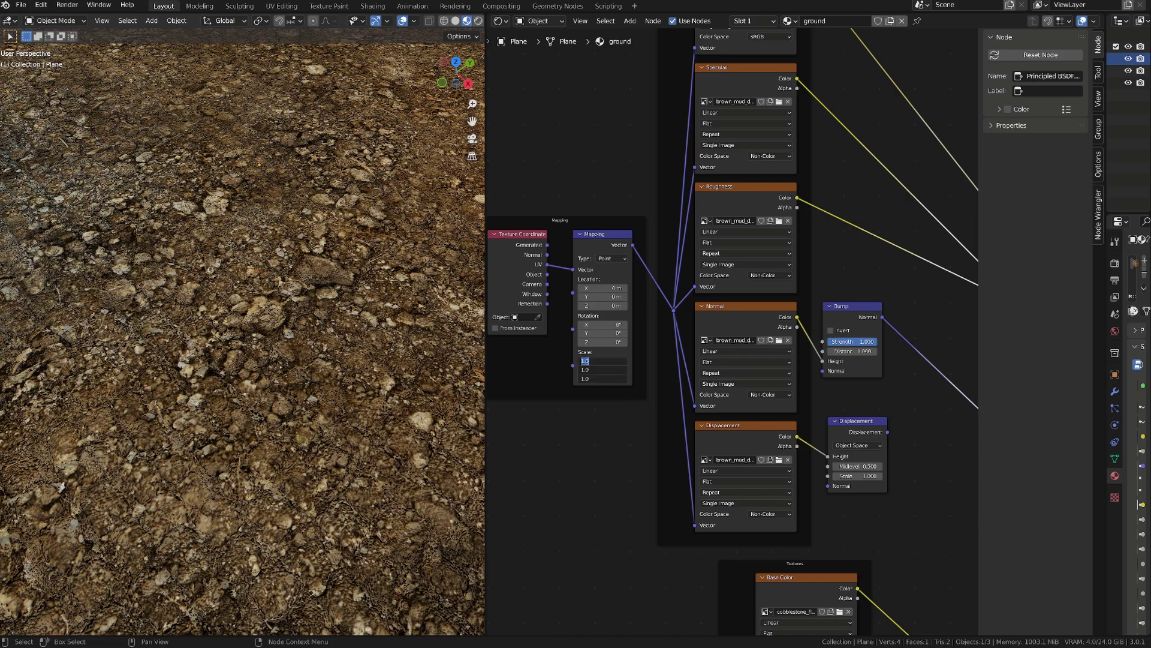
pyautogui.write('5')
pyautogui.press('Return')
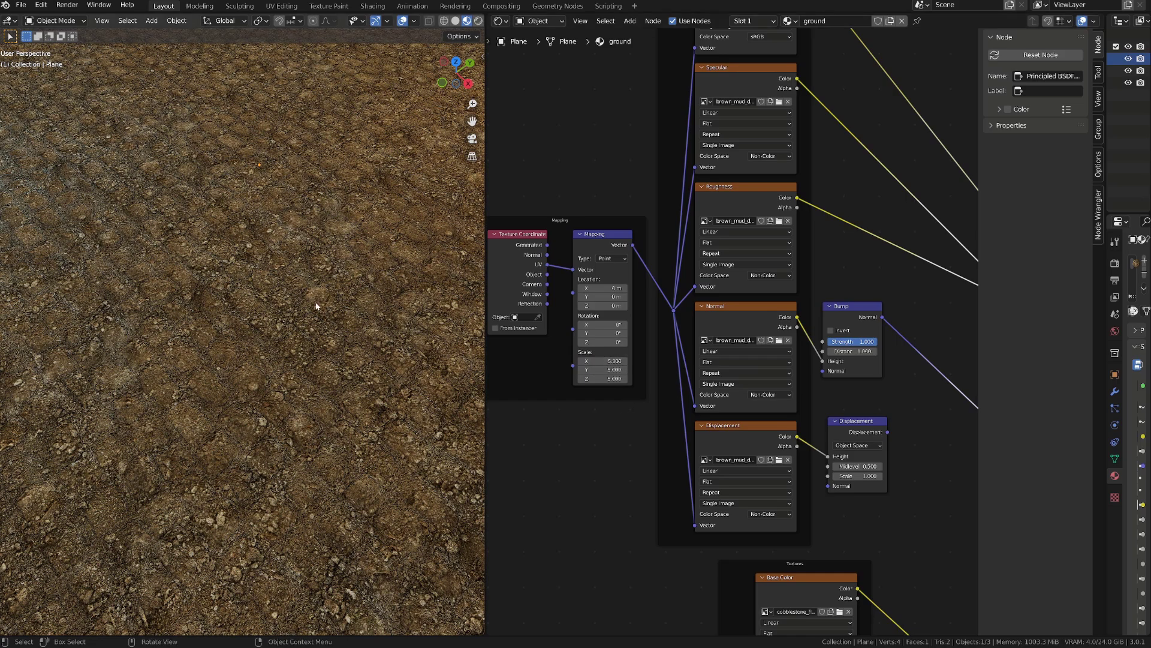
# Disconnect the cobblestone Displacement node from the Material Output's Displacement input.
pyautogui.press('alt')
pyautogui.scroll(-6, 558, 476)
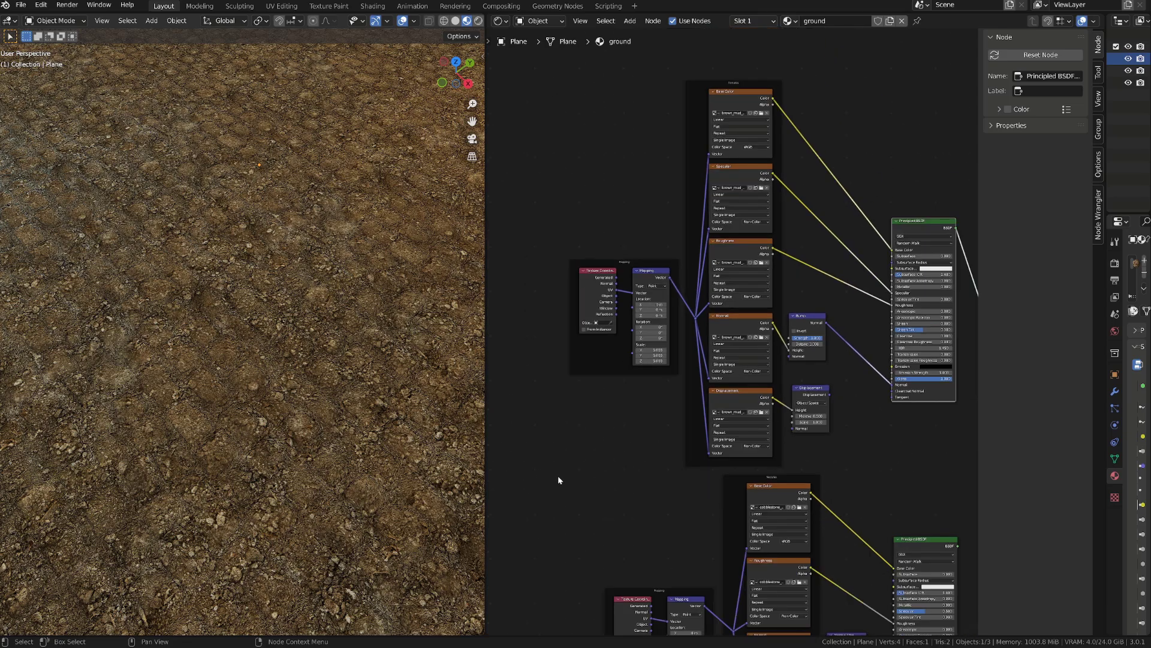
pyautogui.keyDown('alt'); pyautogui.keyDown('shift'); pyautogui.moveTo(759, 358); pyautogui.dragTo(663, 300); pyautogui.keyUp('shift'); pyautogui.keyUp('alt')
pyautogui.scroll(3, 755, 355)
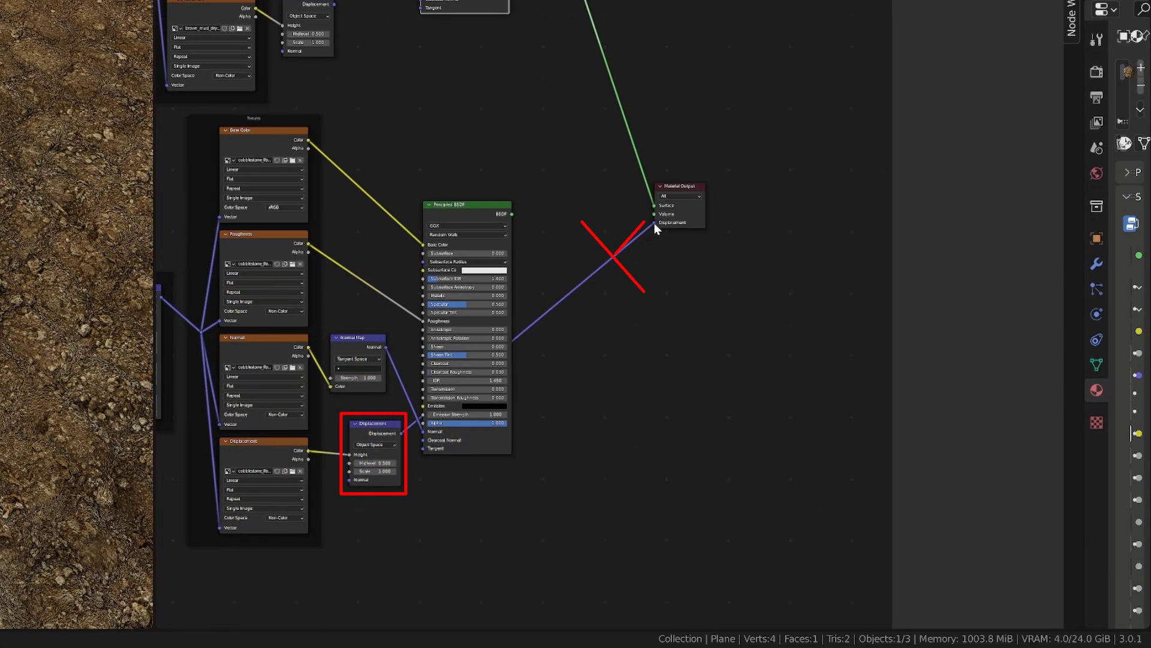
pyautogui.moveTo(654, 223); pyautogui.dragTo(570, 384)
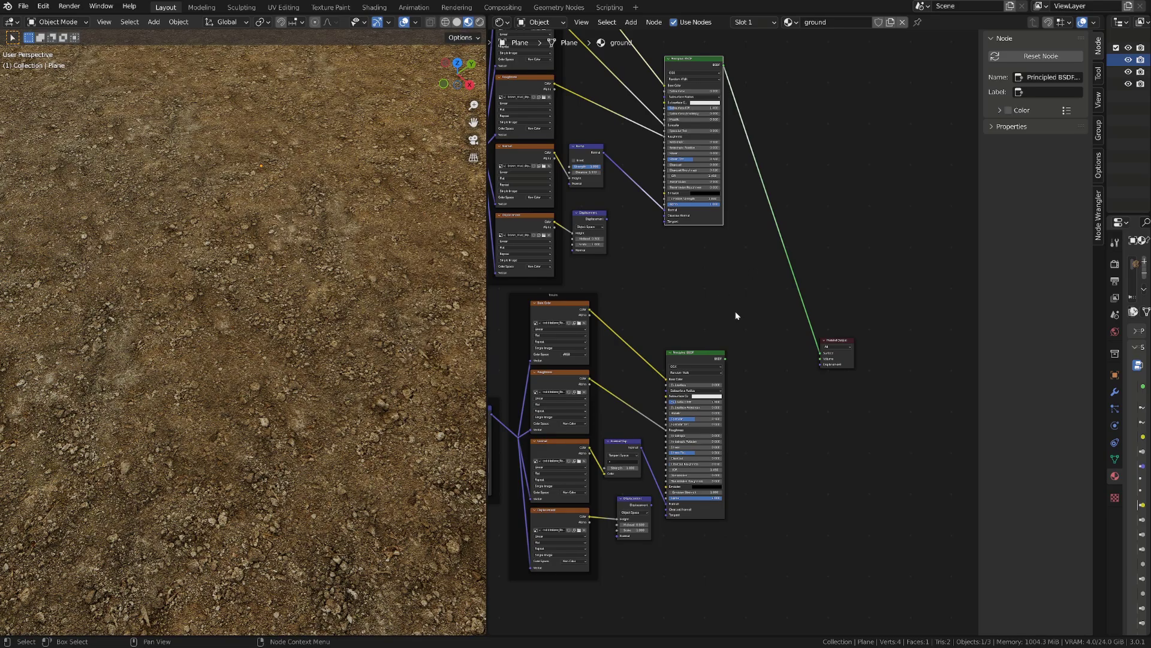
# Preview the cobblestone shader and its Base Color, Roughness, Normal and Displacement maps, and examine the relief on the displaced example plane.
pyautogui.keyDown('ctrl'); pyautogui.keyDown('shift'); pyautogui.click(699, 360); pyautogui.keyUp('shift'); pyautogui.keyUp('ctrl')
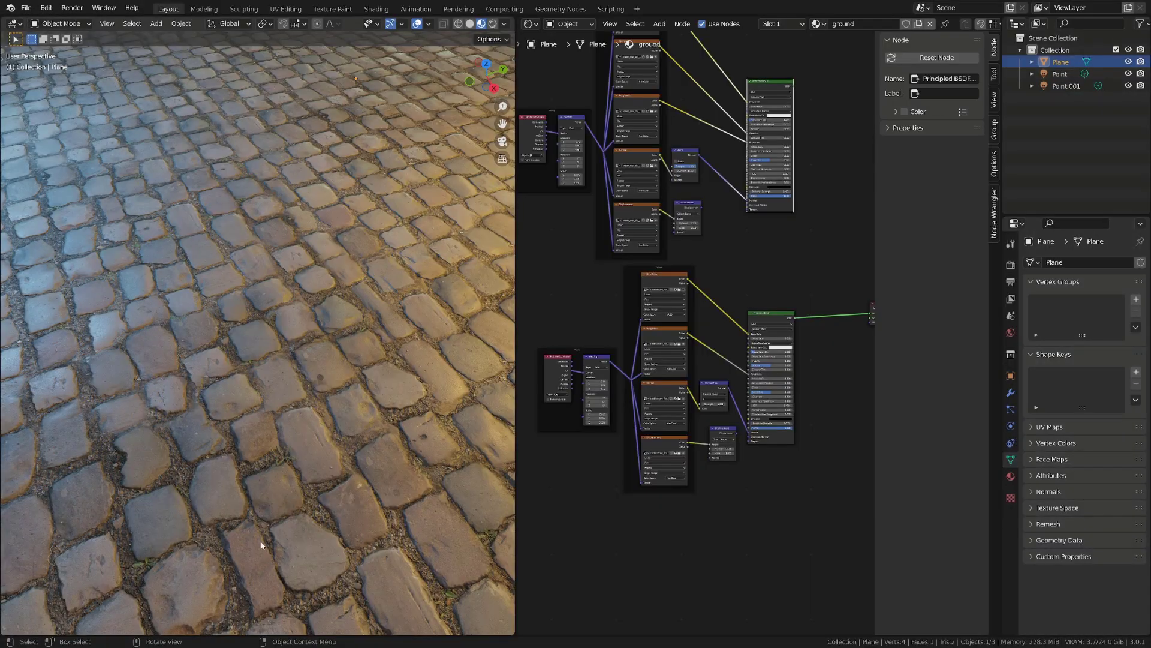
pyautogui.click(664, 277)
pyautogui.scroll(3, 657, 258)
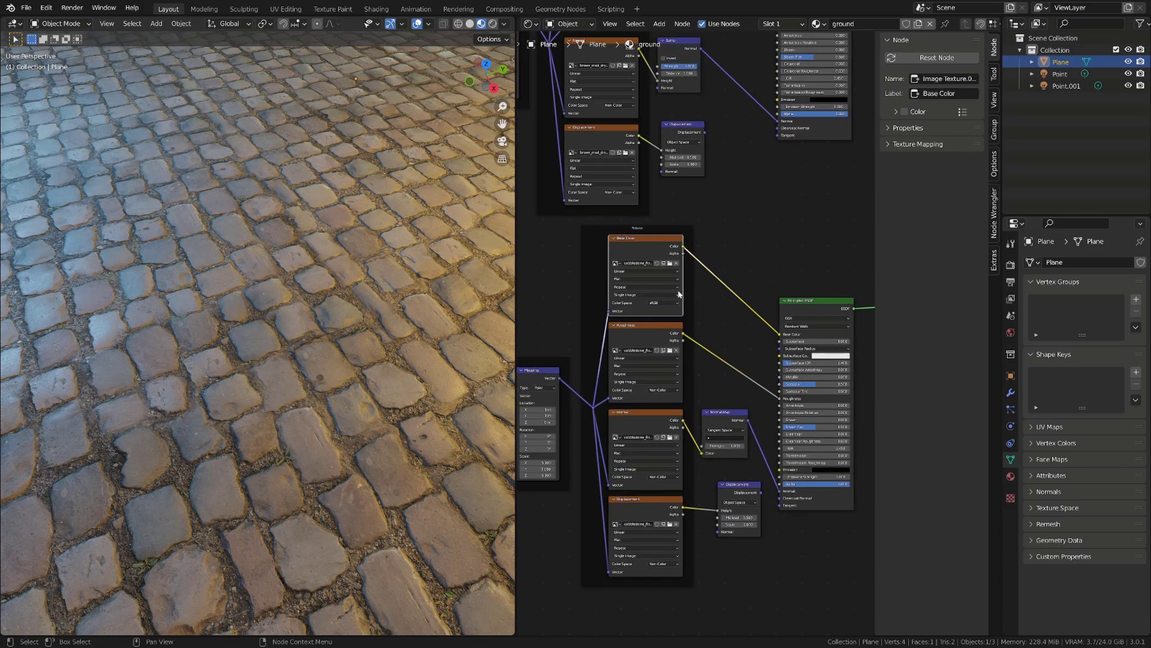
pyautogui.keyDown('ctrl'); pyautogui.keyDown('shift'); pyautogui.click(646, 226); pyautogui.keyUp('shift'); pyautogui.keyUp('ctrl')
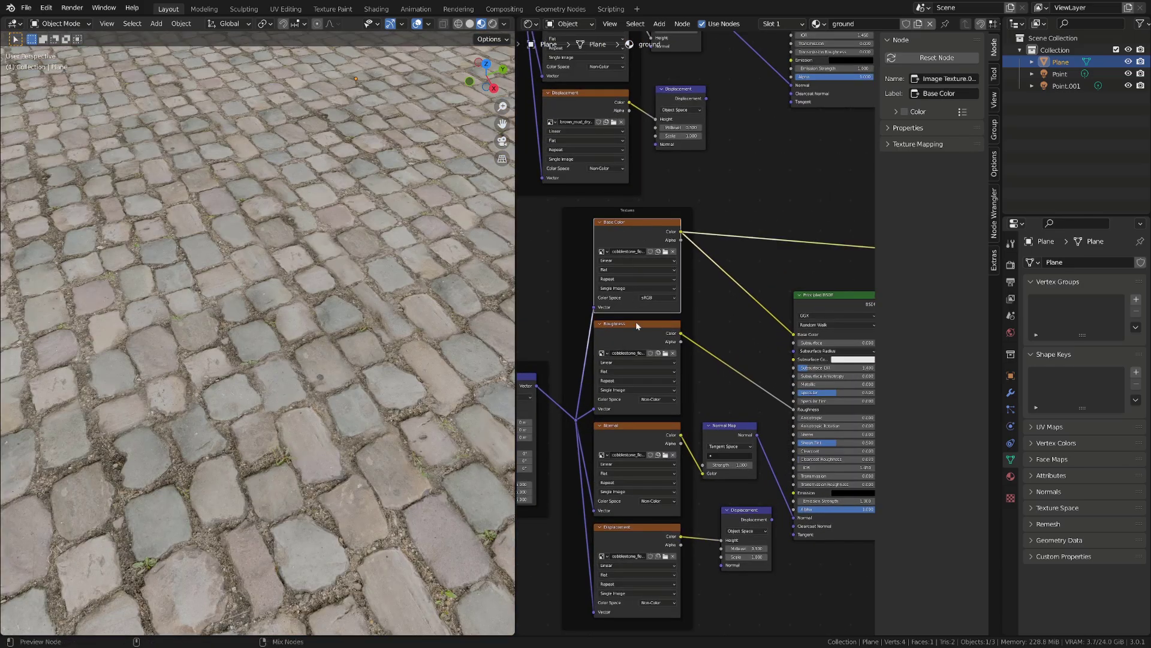
pyautogui.keyDown('ctrl'); pyautogui.keyDown('shift'); pyautogui.click(637, 334); pyautogui.keyUp('shift'); pyautogui.keyUp('ctrl')
pyautogui.keyDown('ctrl'); pyautogui.keyDown('shift'); pyautogui.click(628, 441); pyautogui.keyUp('shift'); pyautogui.keyUp('ctrl')
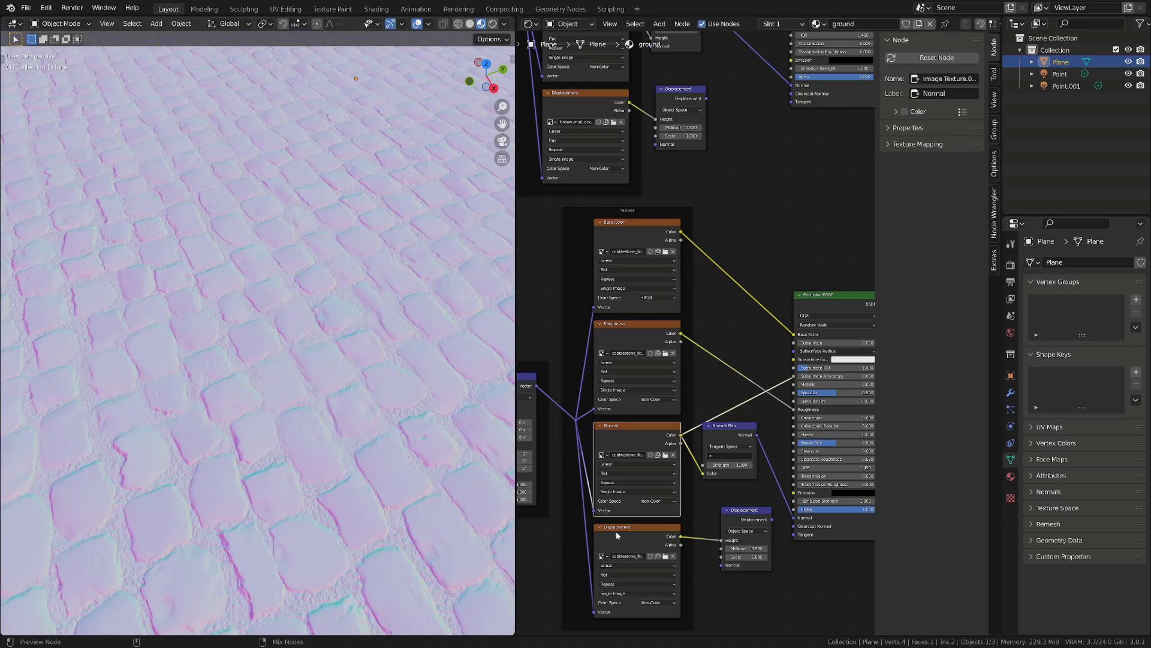
pyautogui.keyDown('ctrl'); pyautogui.keyDown('shift'); pyautogui.click(646, 544); pyautogui.keyUp('shift'); pyautogui.keyUp('ctrl')
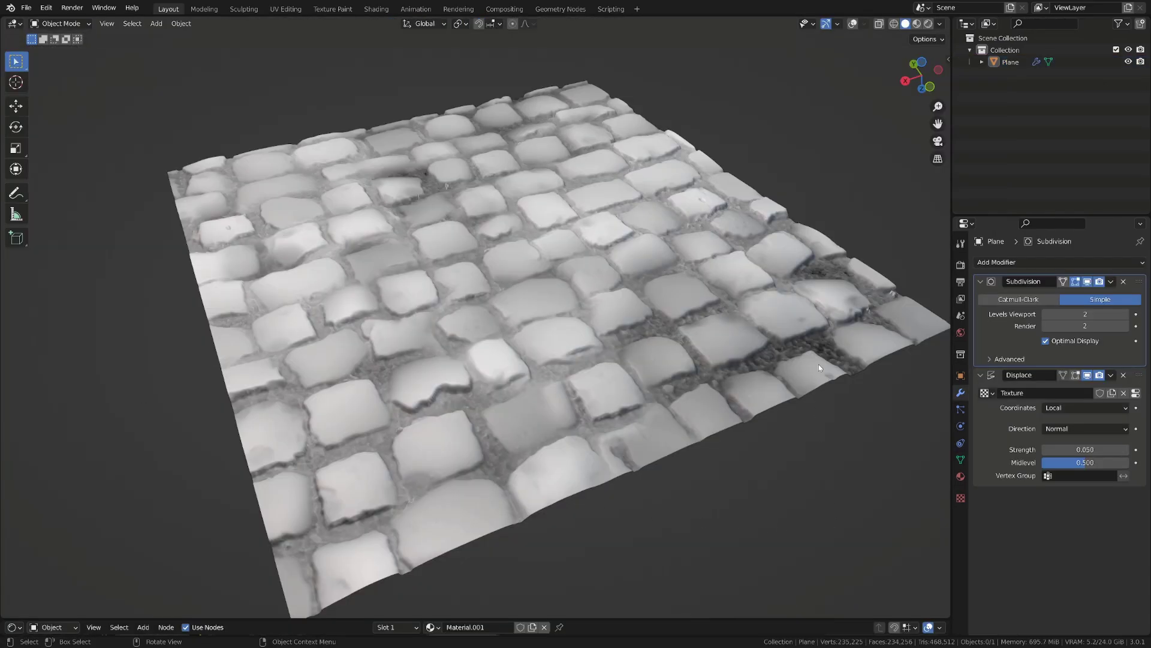
pyautogui.moveTo(867, 460); pyautogui.dragTo(649, 522, button='middle')
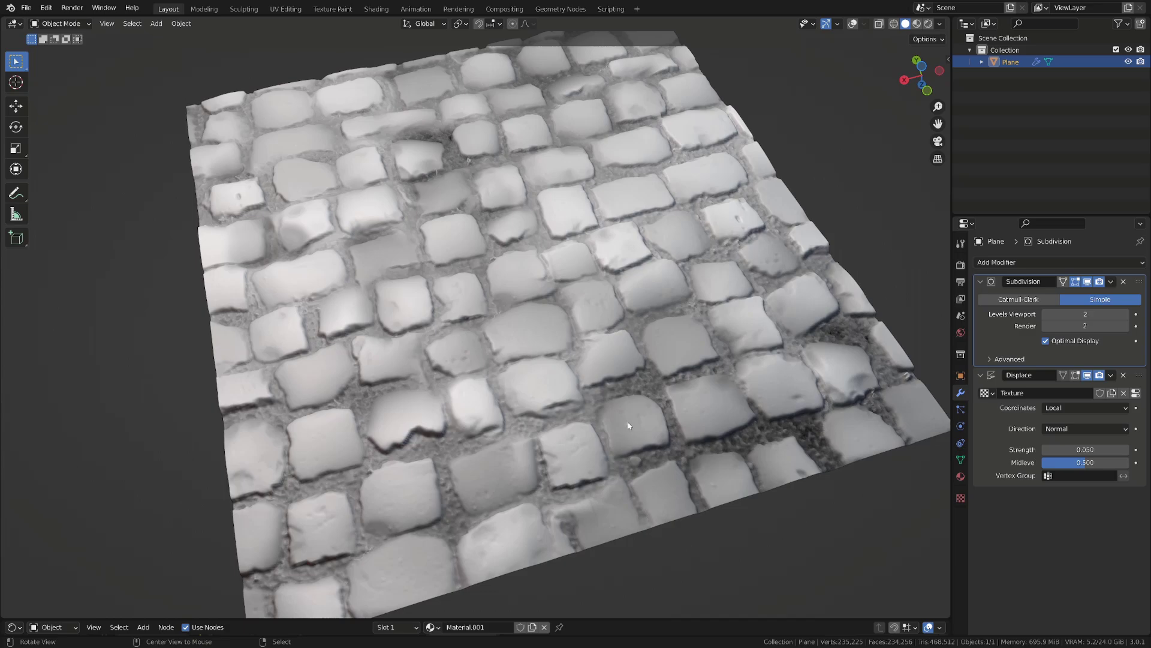
pyautogui.moveTo(628, 422); pyautogui.dragTo(618, 367, button='middle')
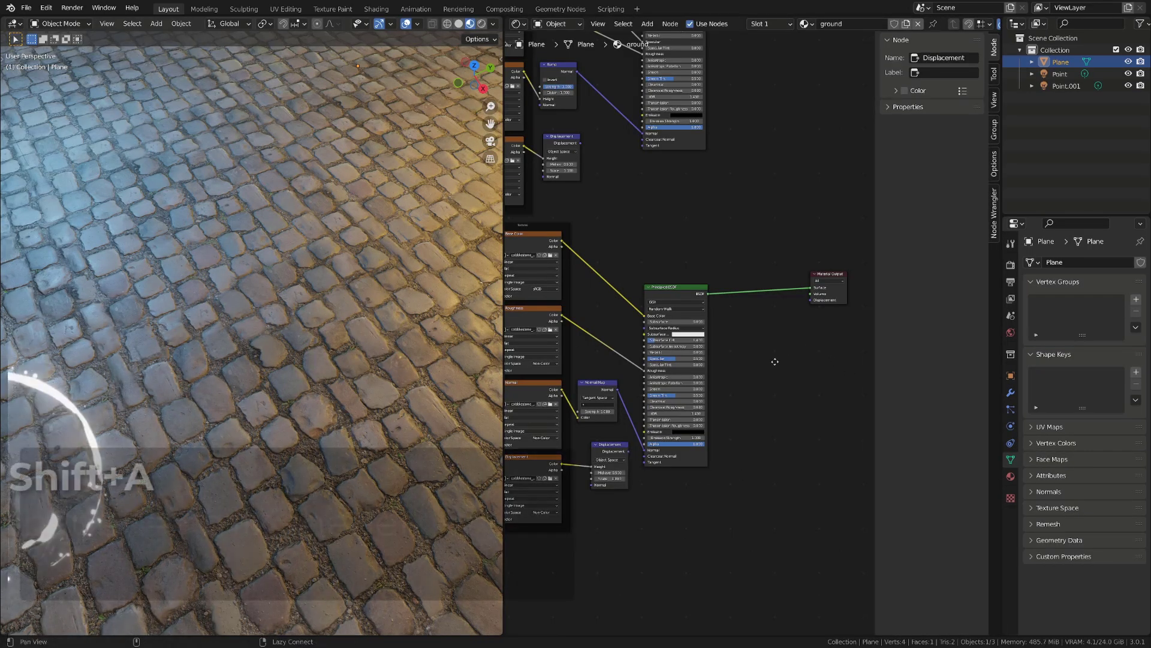
# Move the Material Output node farther from the two Principled BSDF nodes and add a Mix Shader node in the gap.
pyautogui.moveTo(772, 360); pyautogui.dragTo(687, 466, button='middle')
pyautogui.moveTo(714, 384); pyautogui.dragTo(797, 317)
pyautogui.scroll(5, 766, 289)
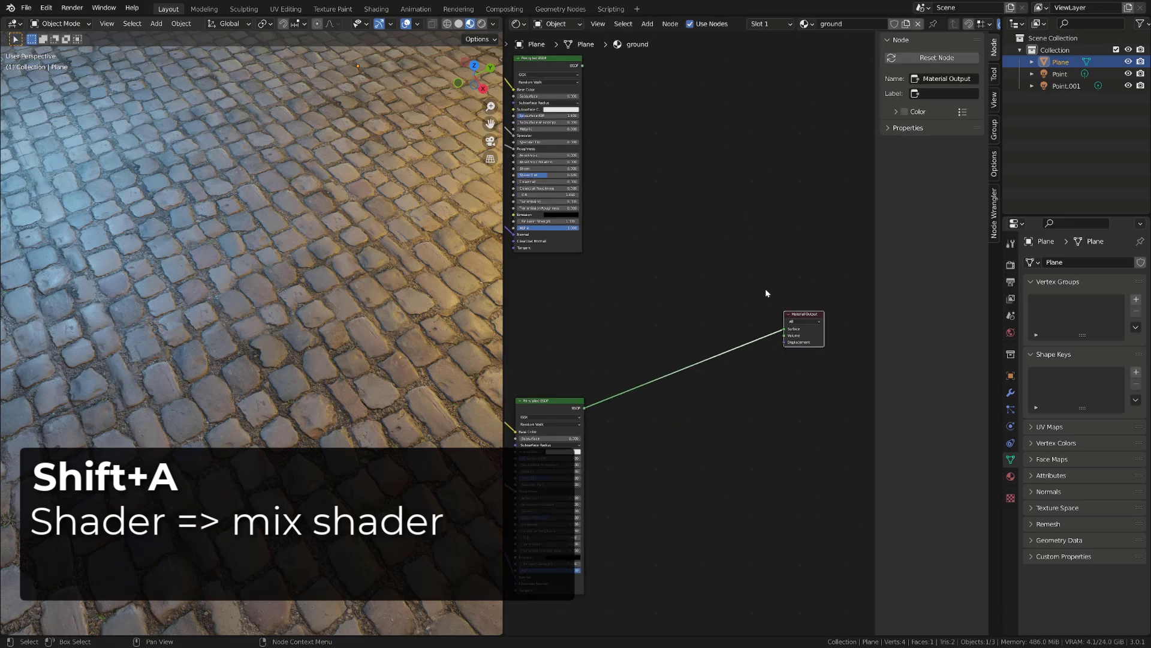
pyautogui.hotkey('shift', 'a')
pyautogui.moveTo(663, 310)
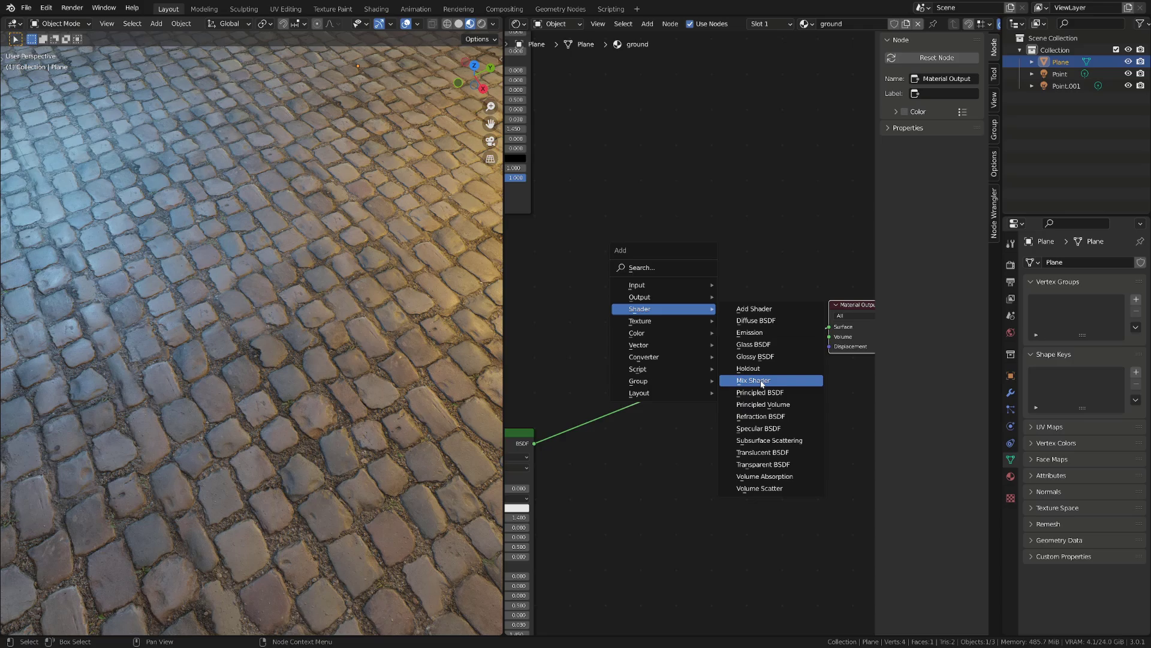
pyautogui.click(763, 380)
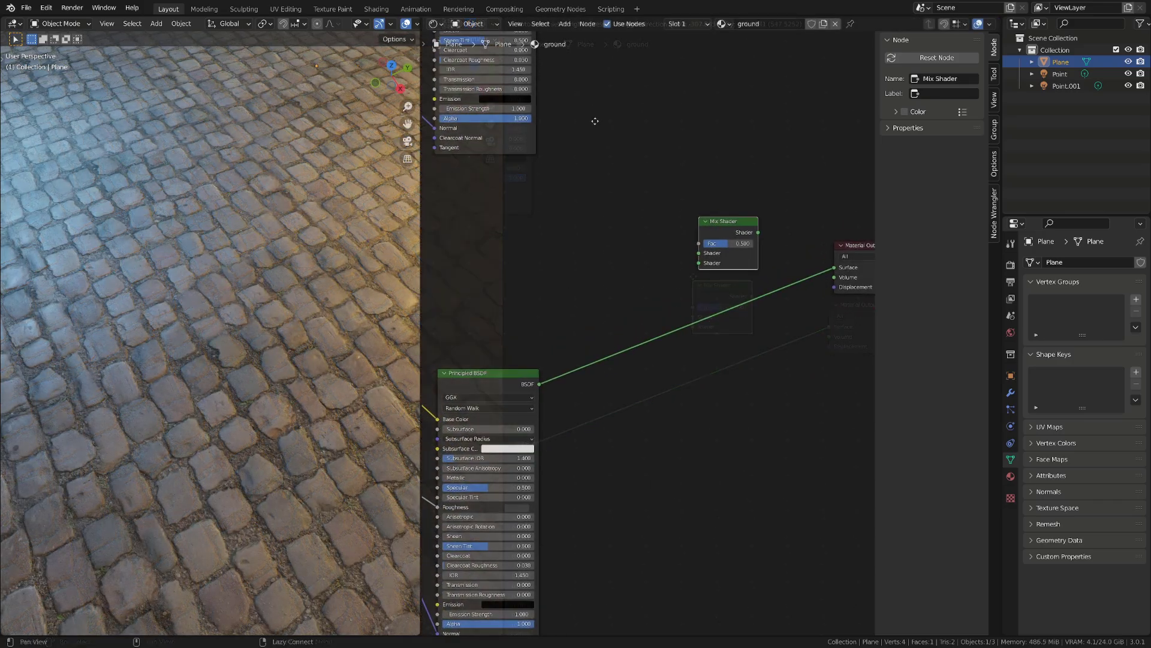
# Combine the mud shader, as first input, and the cobblestone shader through the Mix Shader into the Material Output, with Fac at 1.
pyautogui.moveTo(569, 50); pyautogui.dragTo(731, 427)
pyautogui.scroll(-4, 650, 334)
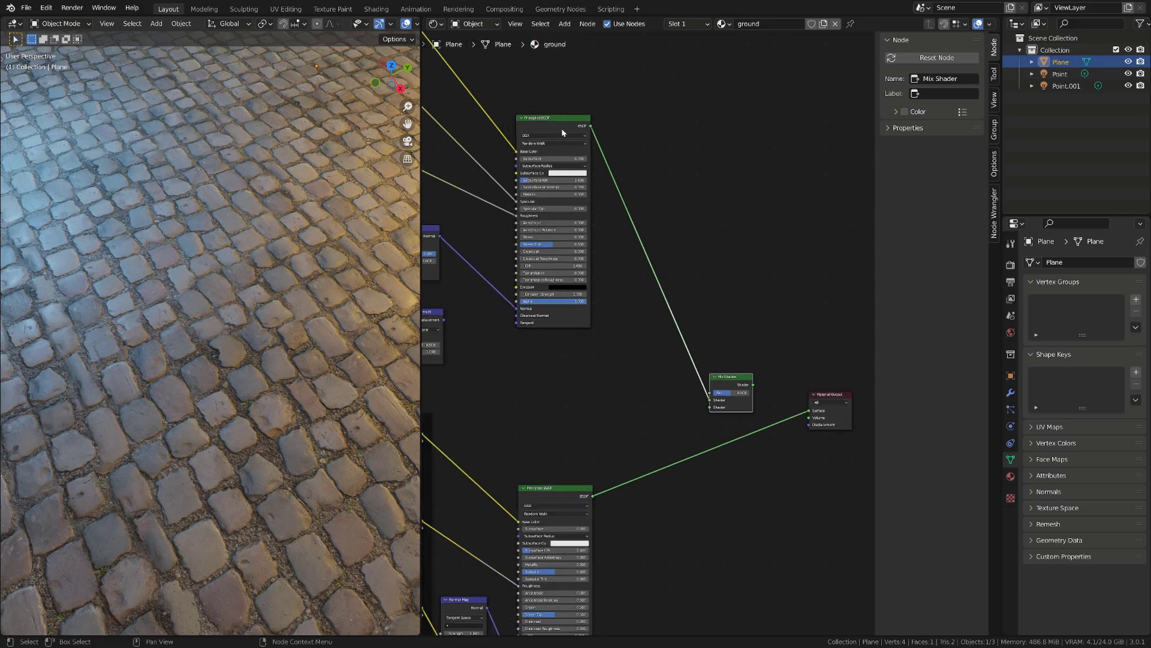
pyautogui.moveTo(564, 129); pyautogui.dragTo(558, 297)
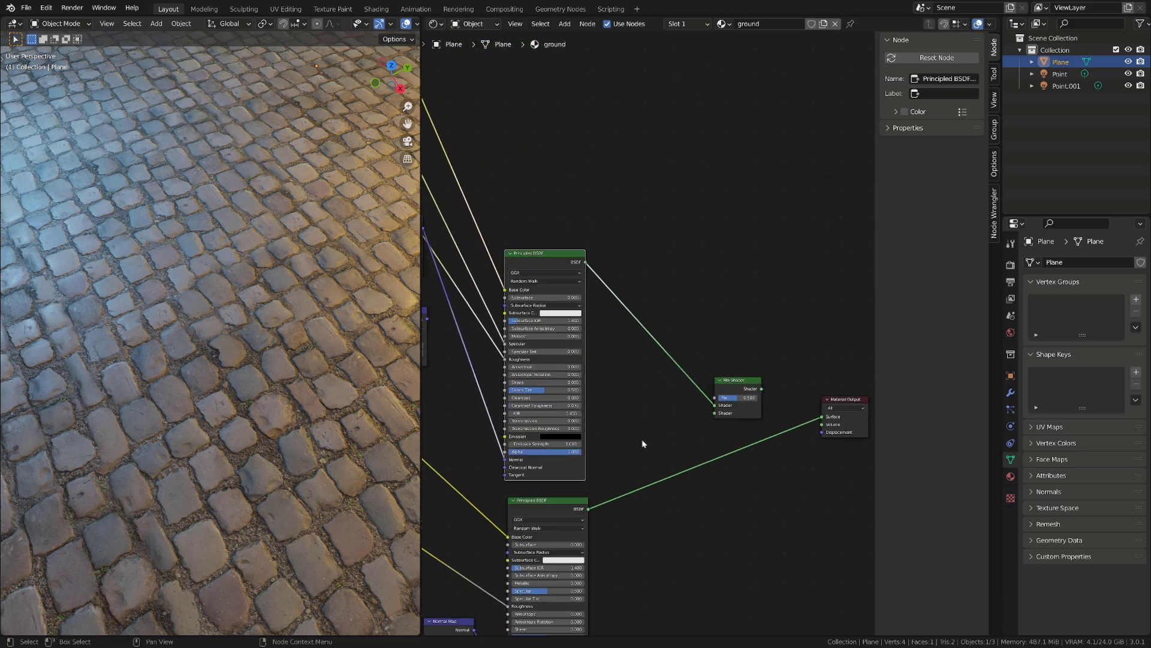
pyautogui.scroll(2, 642, 442)
pyautogui.moveTo(570, 556); pyautogui.dragTo(732, 434)
pyautogui.keyDown('ctrl'); pyautogui.keyDown('shift'); pyautogui.click(753, 417); pyautogui.keyUp('shift'); pyautogui.keyUp('ctrl')
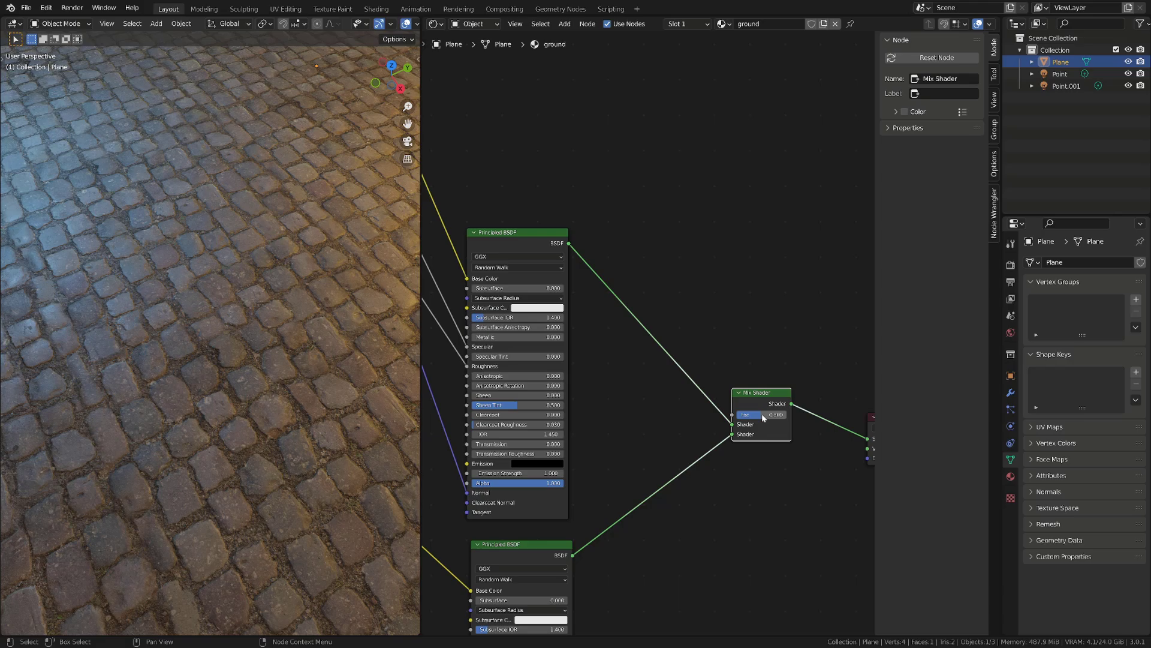
pyautogui.moveTo(761, 412); pyautogui.dragTo(799, 401)
# Add a MixRGB node beside the Mix Shader with Color1 black and Color2 white.
pyautogui.hotkey('shift', 'a')
pyautogui.moveTo(755, 382)
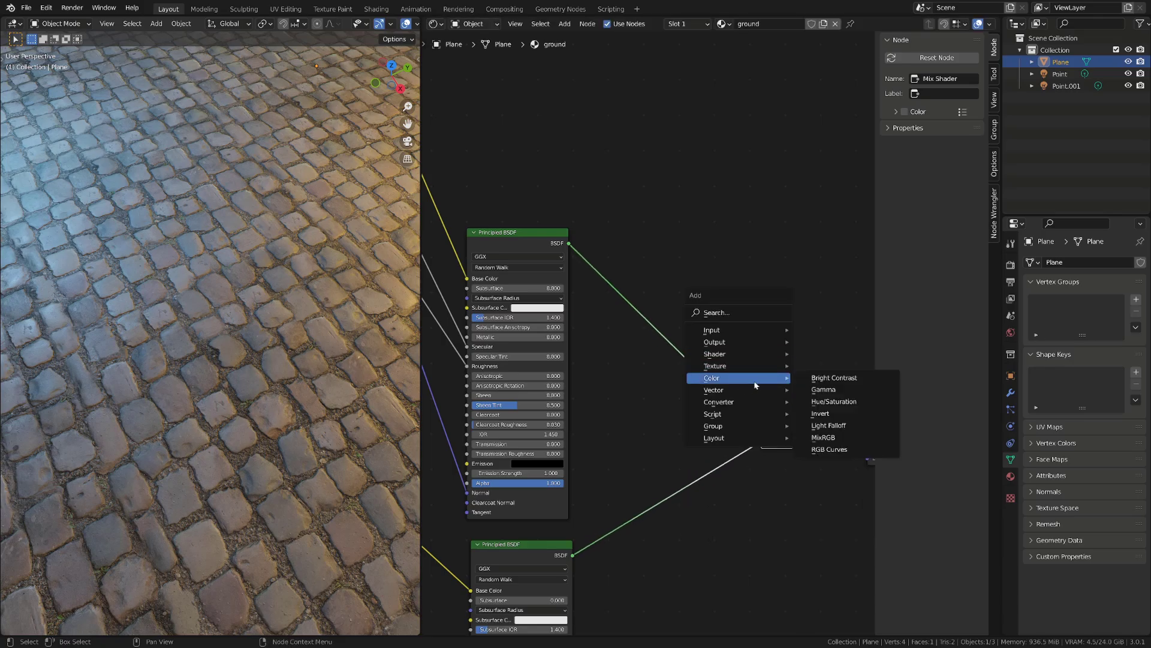
pyautogui.click(823, 437)
pyautogui.click(648, 426)
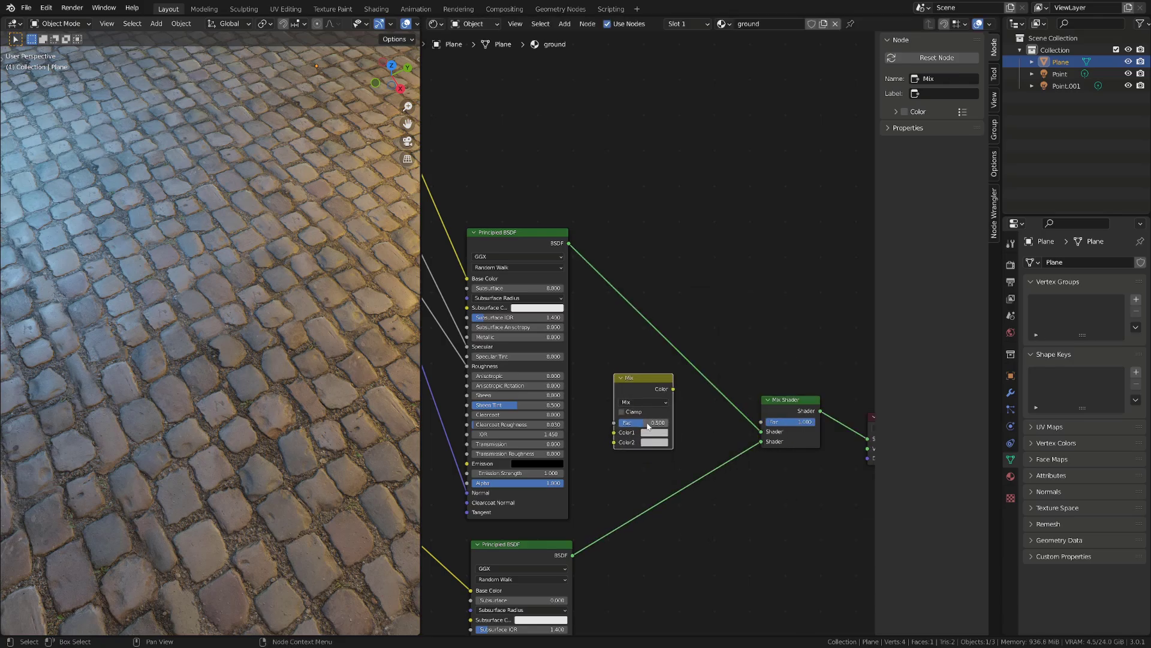
pyautogui.click(654, 434)
pyautogui.moveTo(718, 326); pyautogui.dragTo(715, 381)
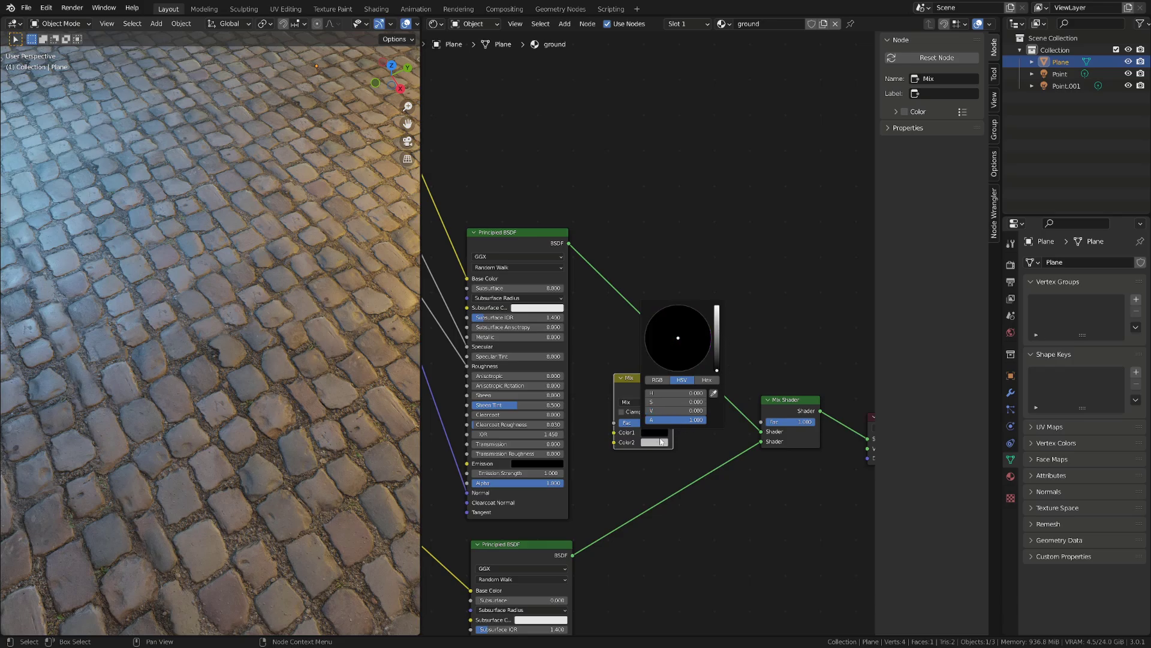
pyautogui.click(659, 444)
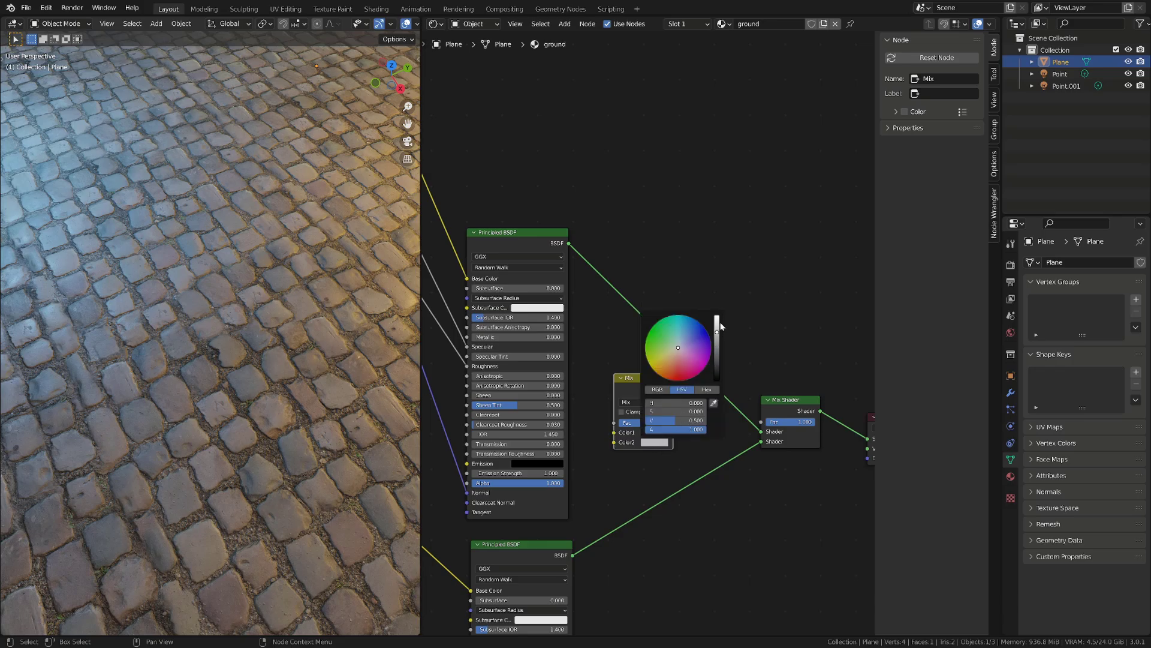
pyautogui.moveTo(716, 333); pyautogui.dragTo(717, 315)
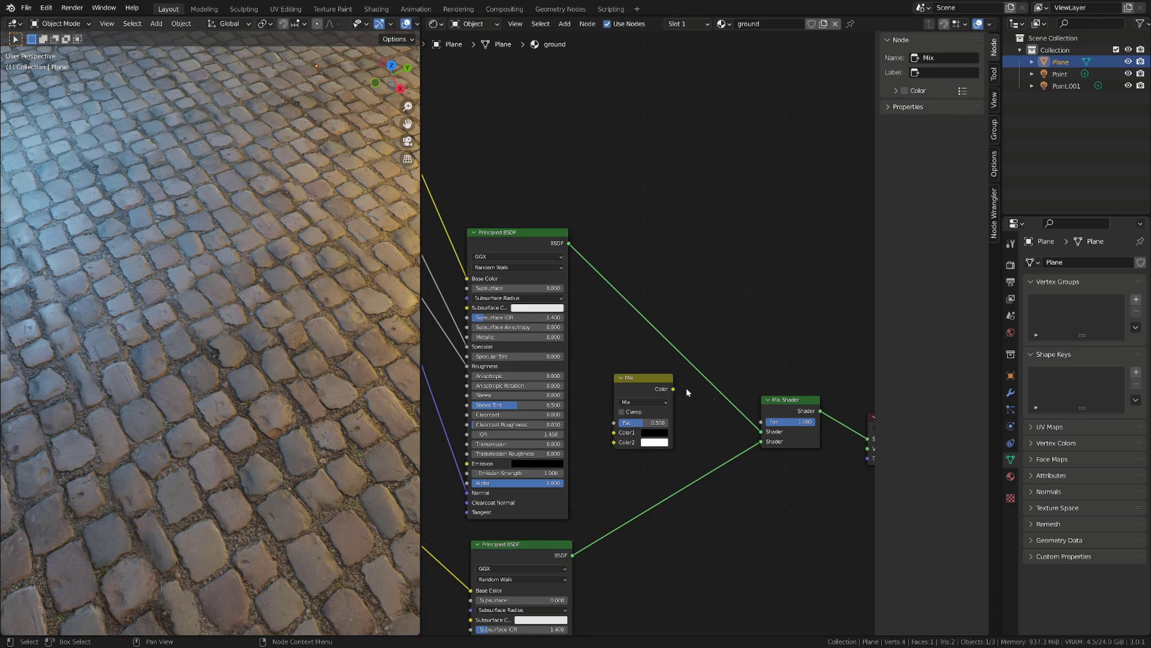
# Try driving the Mix Shader's Fac with the MixRGB node's colour and remove the MixRGB node.
pyautogui.moveTo(674, 389); pyautogui.dragTo(759, 423)
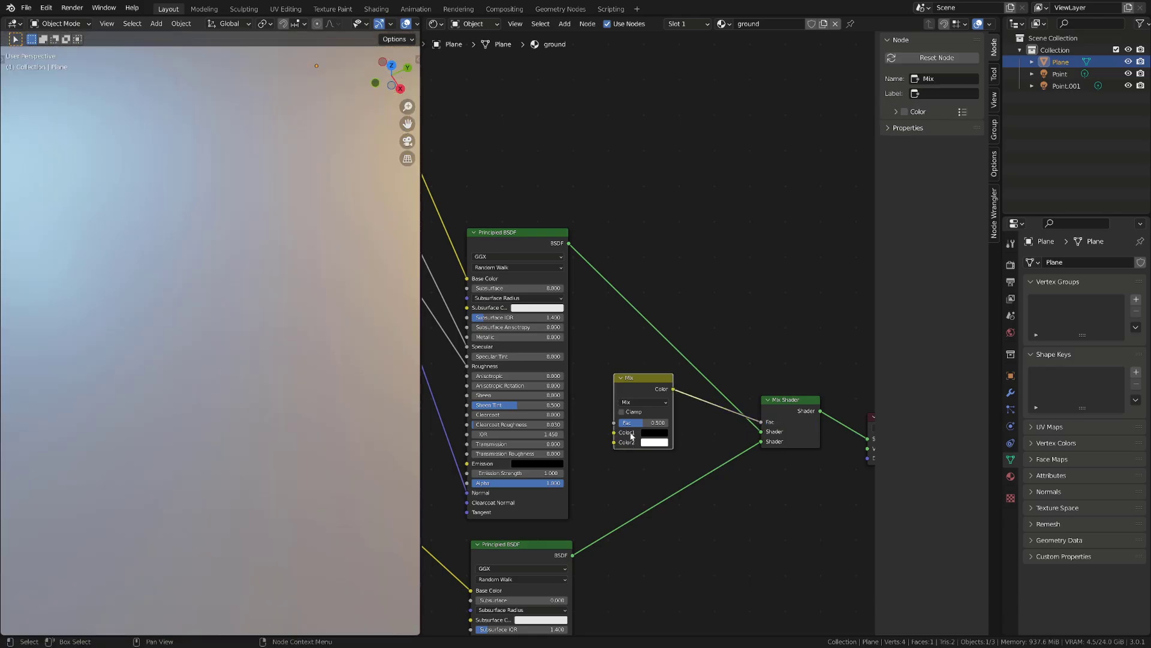
pyautogui.moveTo(638, 428); pyautogui.dragTo(639, 383)
pyautogui.press('x')
# Move the cobblestone Displacement node below its Principled BSDF and add a ColorRamp node beside that shader.
pyautogui.moveTo(486, 496); pyautogui.dragTo(516, 567)
pyautogui.hotkey('shift', 'a')
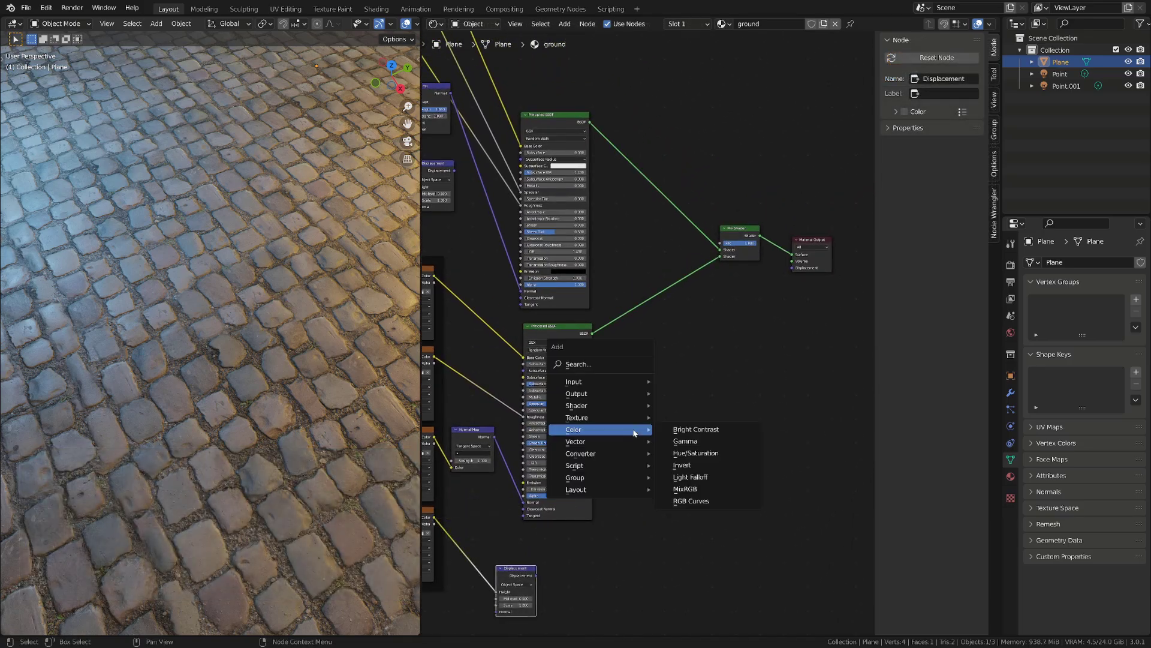
pyautogui.moveTo(618, 457)
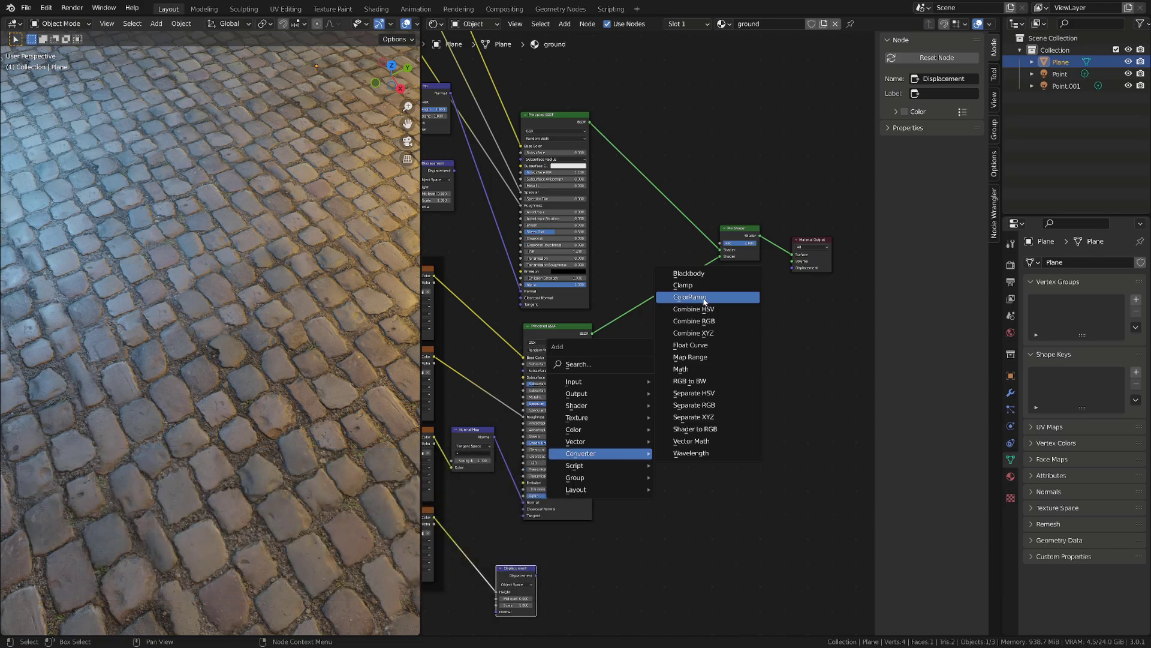
pyautogui.click(705, 302)
pyautogui.click(650, 355)
pyautogui.keyDown('alt'); pyautogui.moveTo(650, 355); pyautogui.dragTo(706, 331); pyautogui.keyUp('alt')
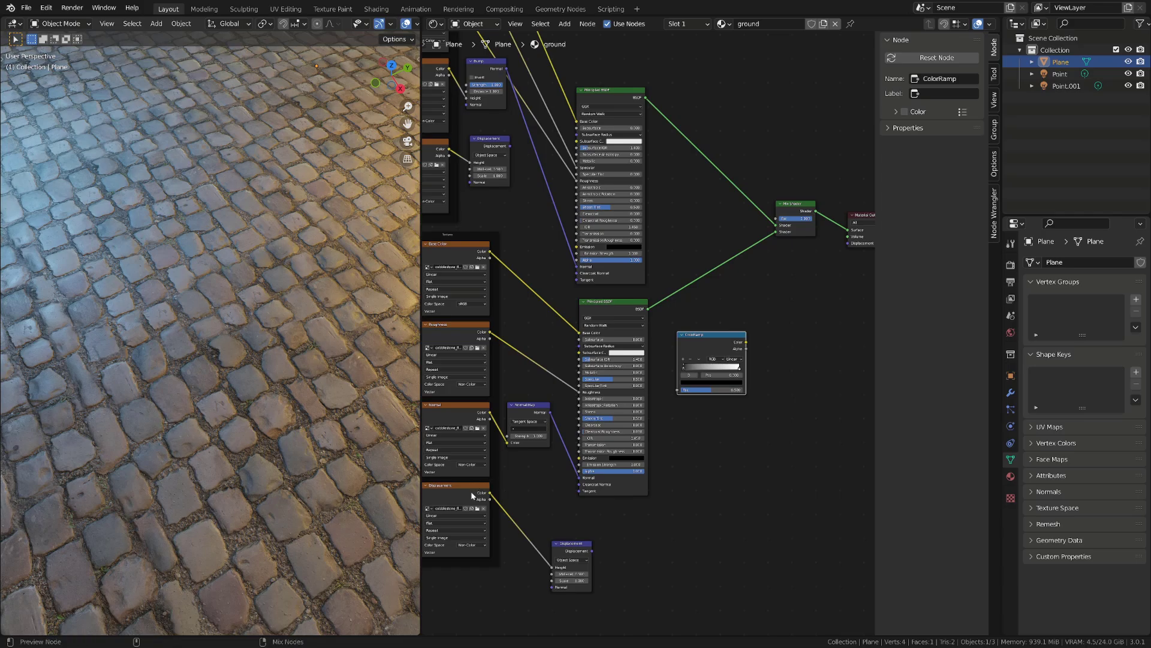
# Feed the cobblestone Displacement texture's colour into the ColorRamp's Fac and preview the ramp, trying small shifts of its black and white stops.
pyautogui.keyDown('ctrl'); pyautogui.keyDown('shift'); pyautogui.click(486, 495); pyautogui.keyUp('shift'); pyautogui.keyUp('ctrl')
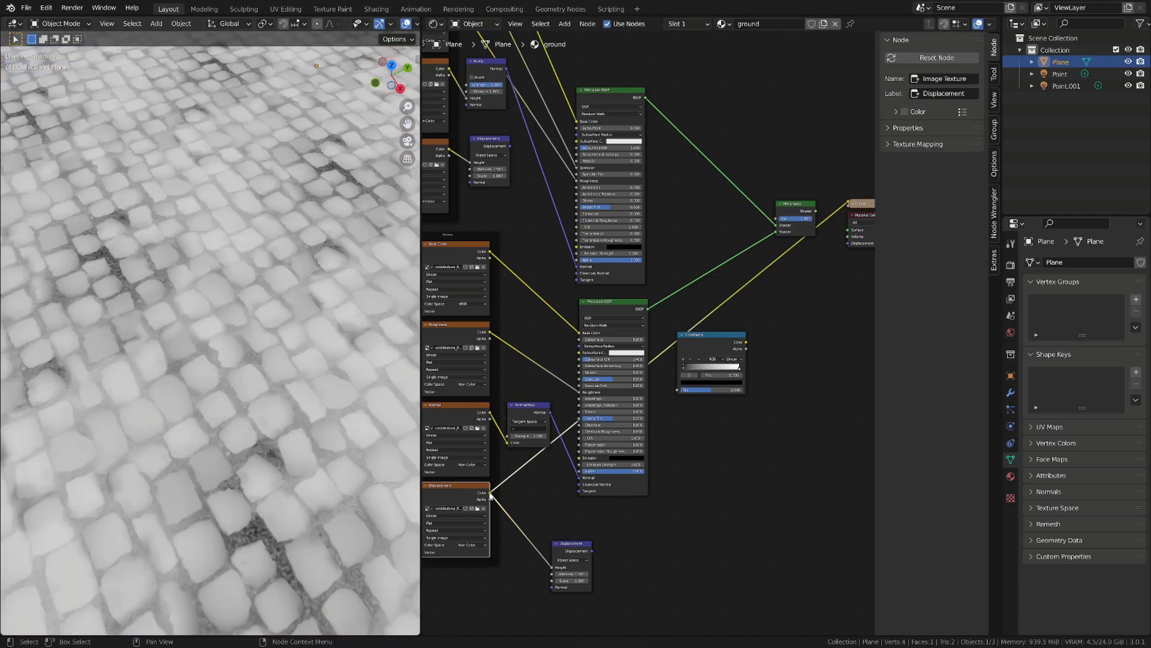
pyautogui.moveTo(489, 494); pyautogui.dragTo(676, 391)
pyautogui.moveTo(769, 314); pyautogui.dragTo(714, 337, button='middle')
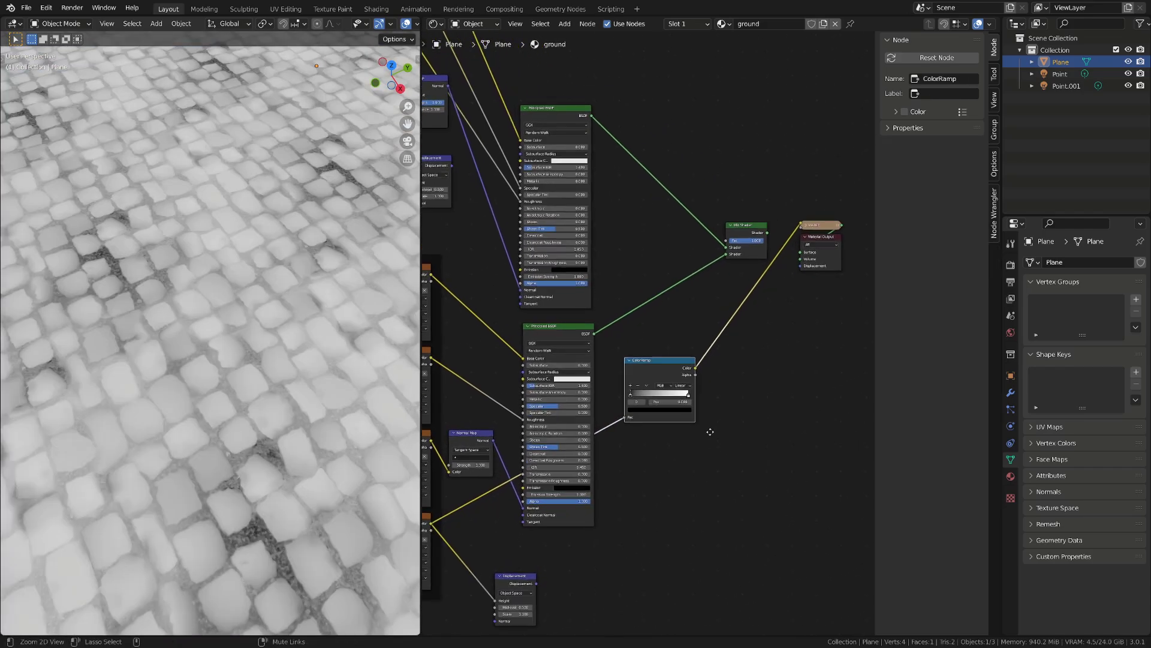
pyautogui.scroll(3, 654, 434)
pyautogui.moveTo(616, 442)
pyautogui.mouseDown()
pyautogui.moveTo(649, 442)
pyautogui.moveTo(618, 442)
pyautogui.mouseUp()
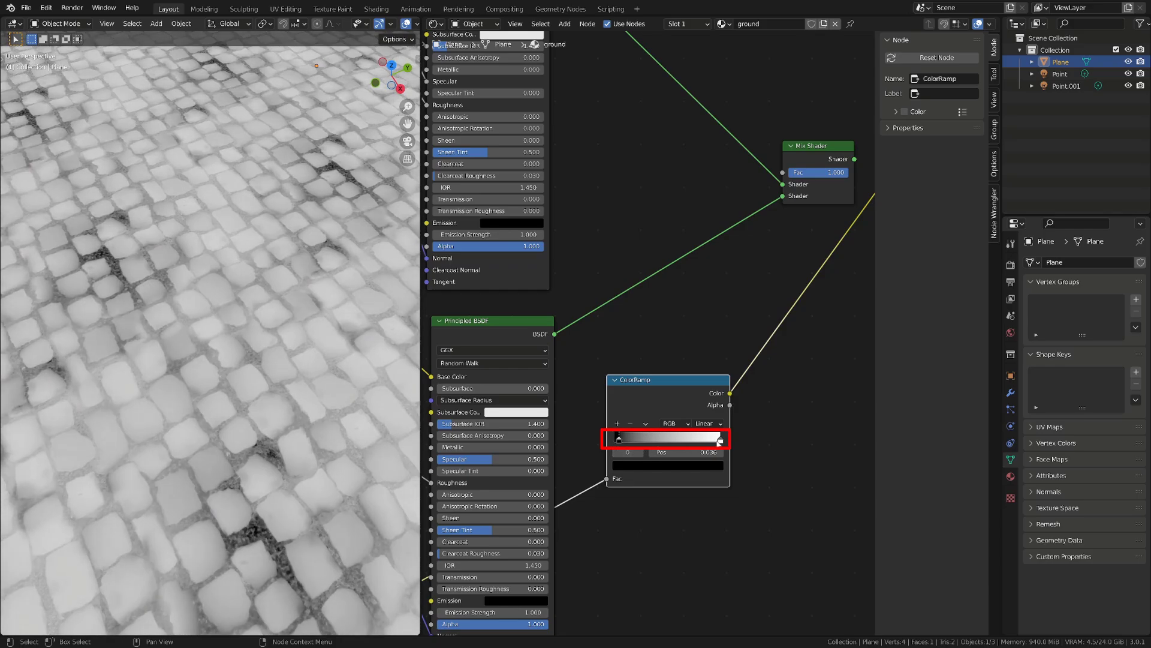
pyautogui.moveTo(720, 442)
pyautogui.mouseDown()
pyautogui.moveTo(664, 443)
pyautogui.moveTo(723, 442)
pyautogui.mouseUp()
# Connect the ColorRamp's colour to the Mix Shader's Fac and preview the Mix Shader through the Material Output.
pyautogui.moveTo(761, 391); pyautogui.dragTo(664, 460, button='middle')
pyautogui.moveTo(633, 462); pyautogui.dragTo(688, 243)
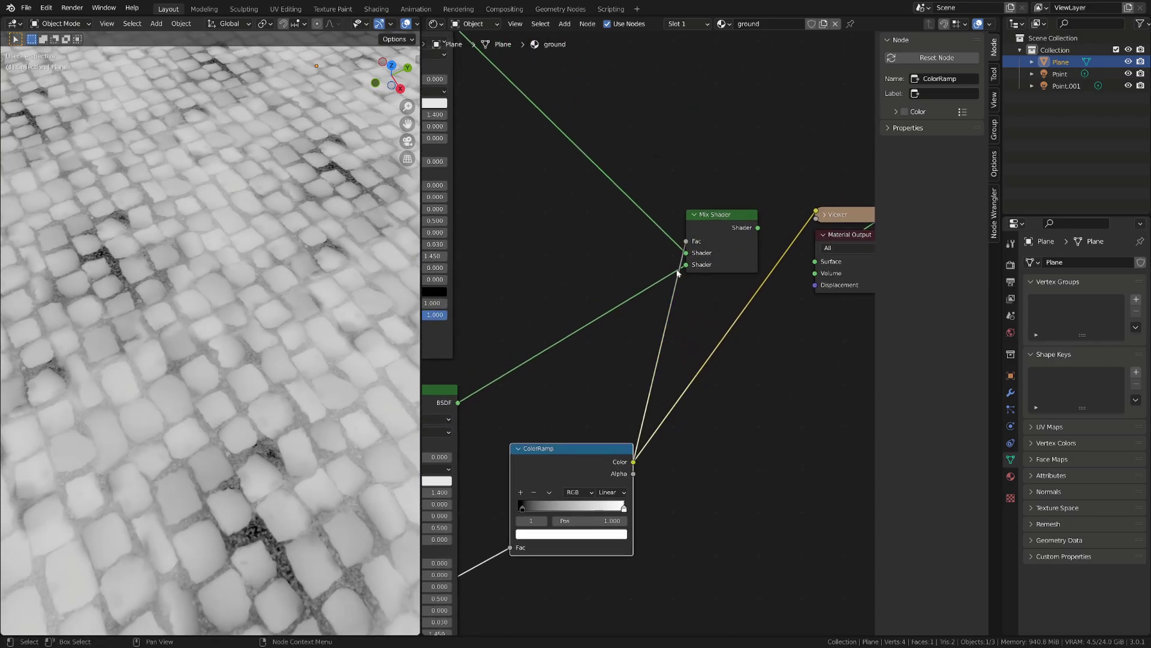
pyautogui.keyDown('ctrl'); pyautogui.keyDown('shift'); pyautogui.click(724, 222); pyautogui.keyUp('shift'); pyautogui.keyUp('ctrl')
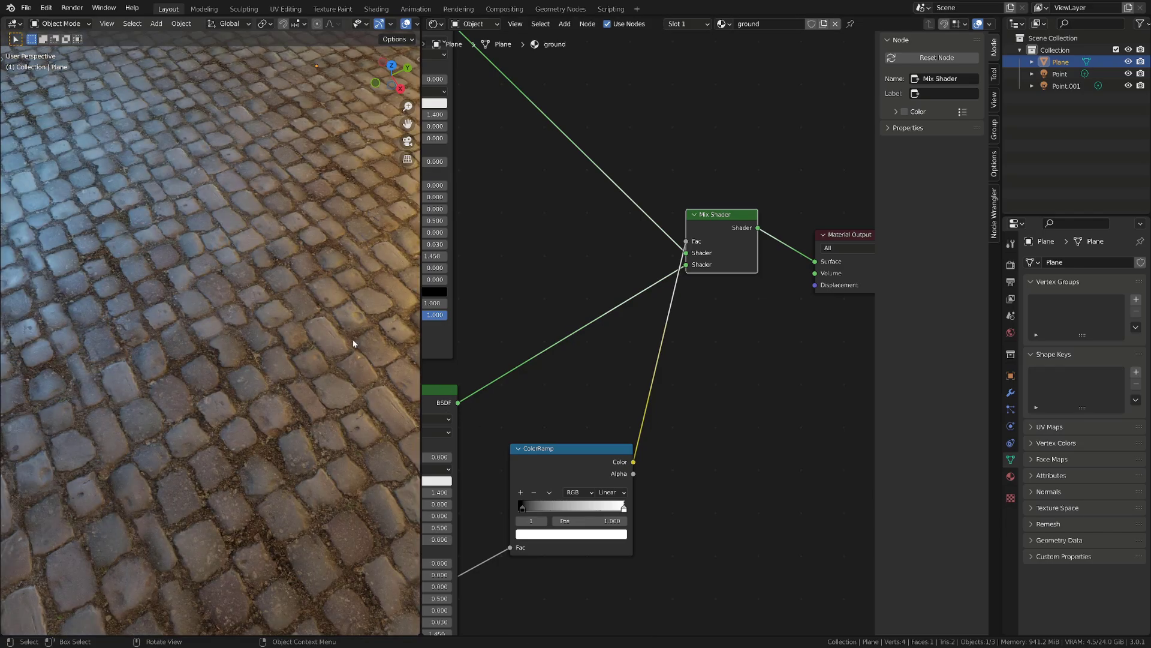
# Move the ColorRamp's black stop to about the middle and its white stop to 0.933.
pyautogui.click(522, 508)
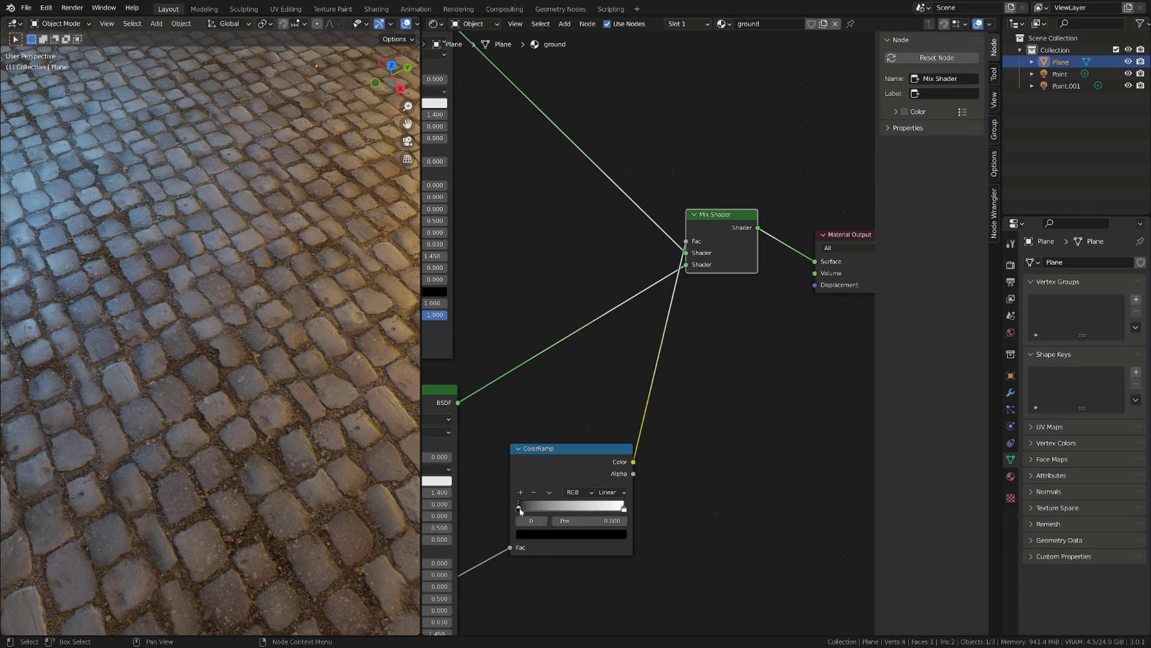
pyautogui.moveTo(525, 516); pyautogui.dragTo(617, 509)
pyautogui.scroll(-6, 384, 405)
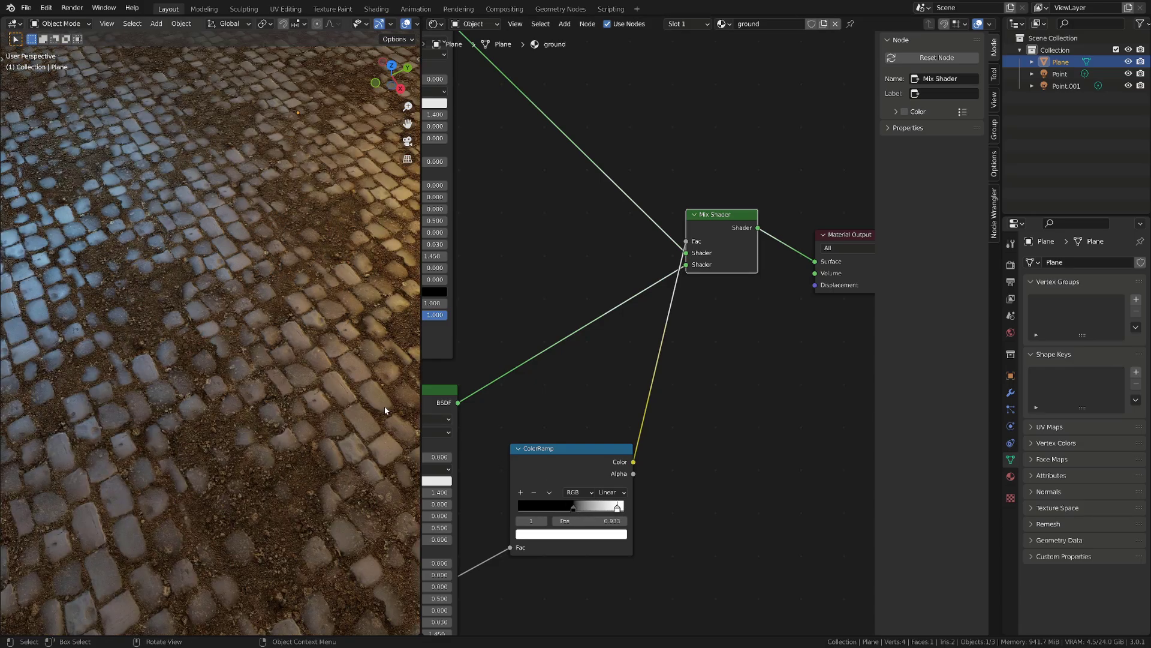
# Zoom in on the cobblestone surface, widen the 3D viewport and reposition the ColorRamp node before the Mix Shader.
pyautogui.scroll(8, 335, 460)
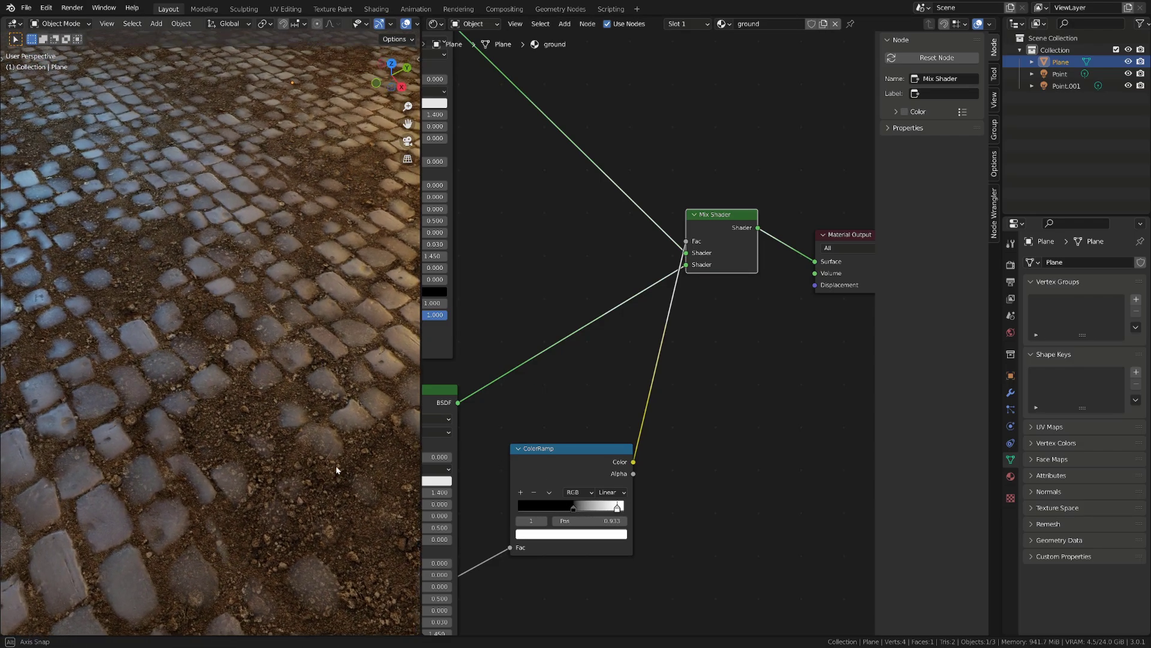
pyautogui.moveTo(422, 393); pyautogui.dragTo(489, 393)
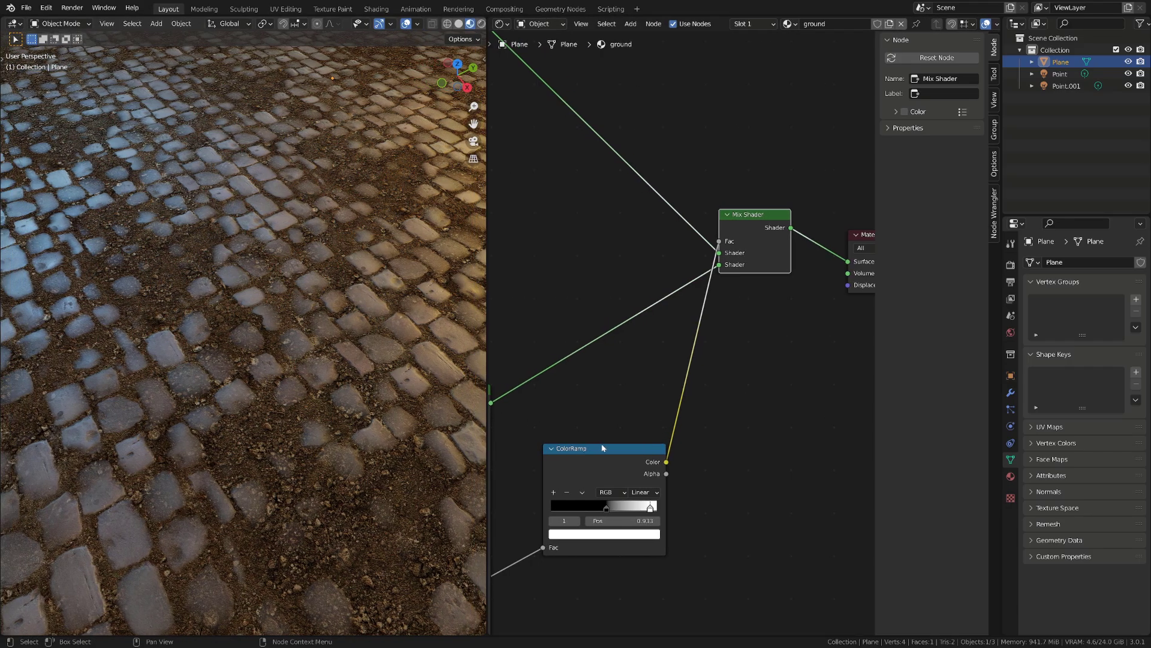
pyautogui.moveTo(604, 448); pyautogui.dragTo(612, 240)
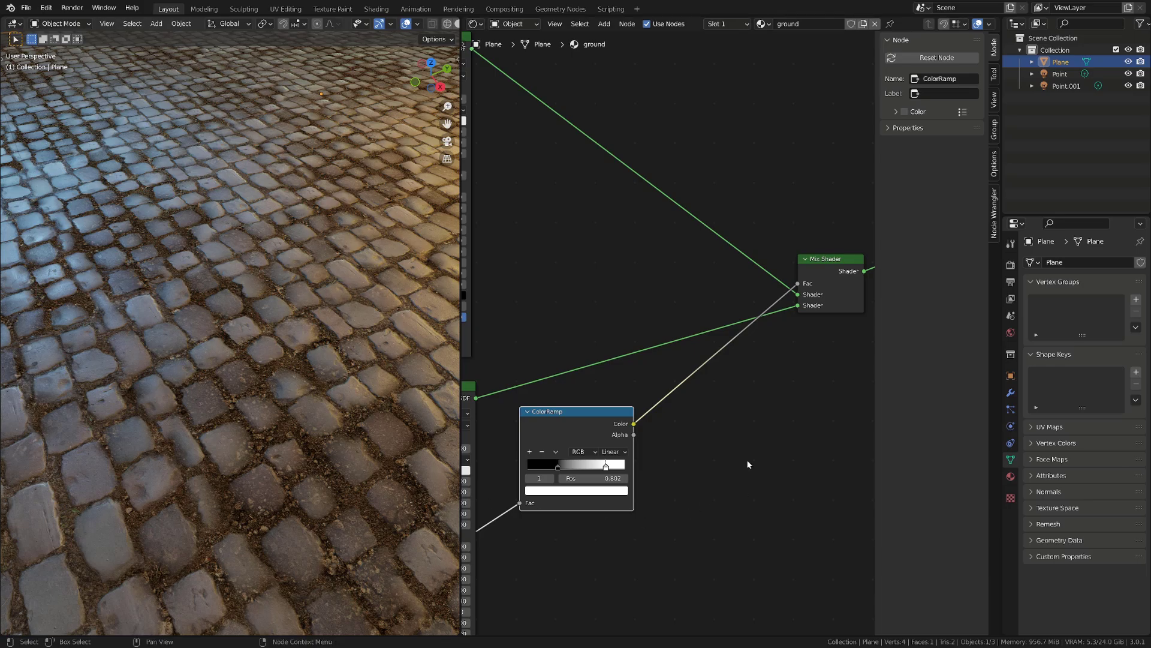
# Add an Image Texture node above the ColorRamp and create a new blank 1024 px image named mask-height in it.
pyautogui.hotkey('shift', 'a')
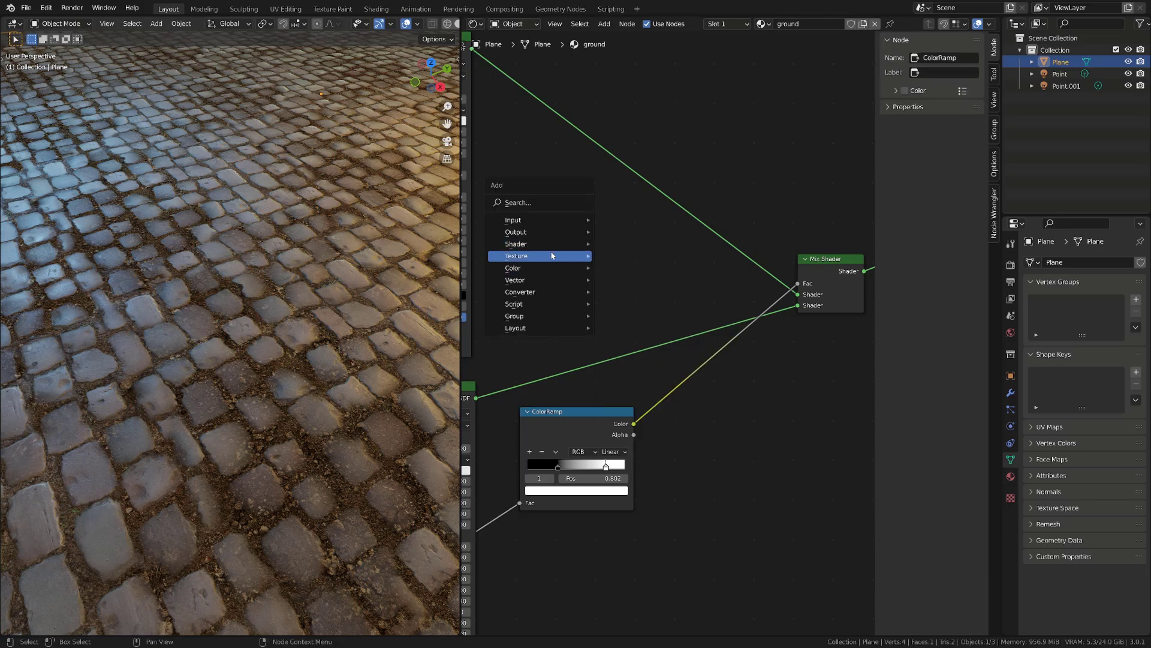
pyautogui.moveTo(552, 257)
pyautogui.click(660, 344)
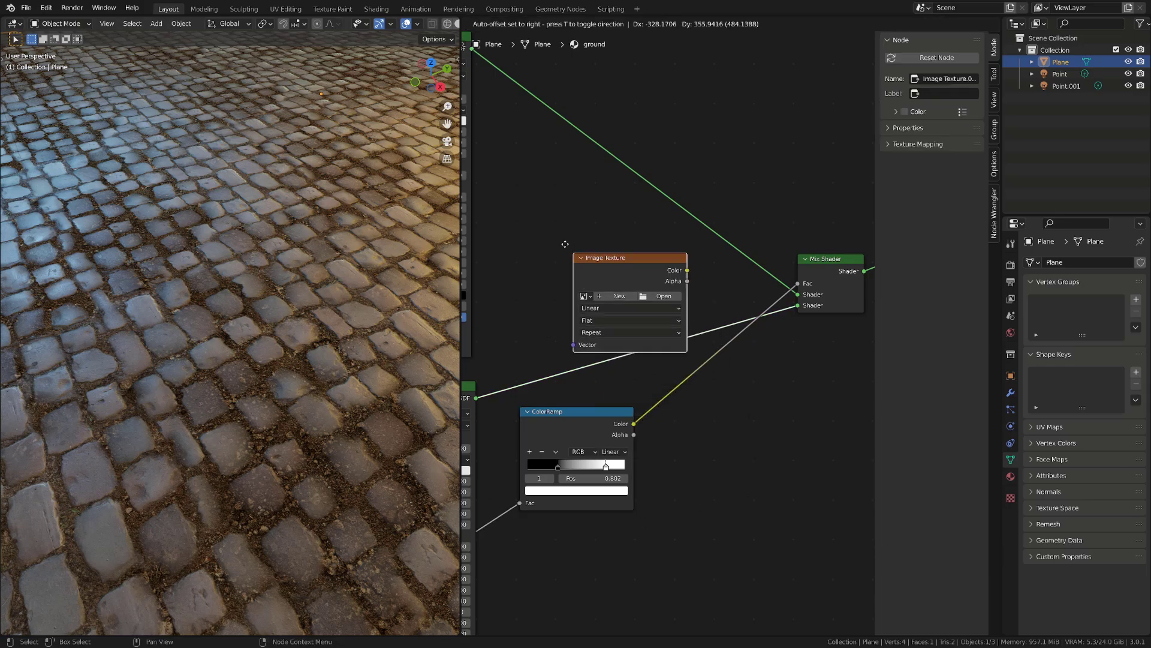
pyautogui.click(508, 210)
pyautogui.click(564, 263)
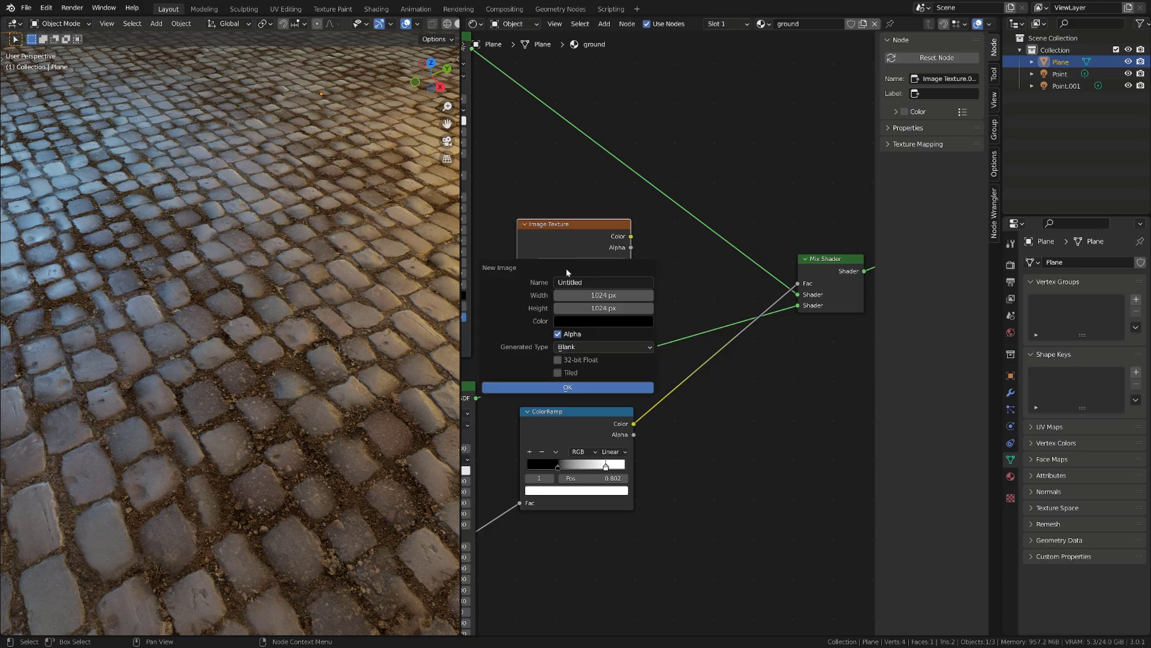
pyautogui.click(600, 282)
pyautogui.write('mask-height')
pyautogui.click(596, 388)
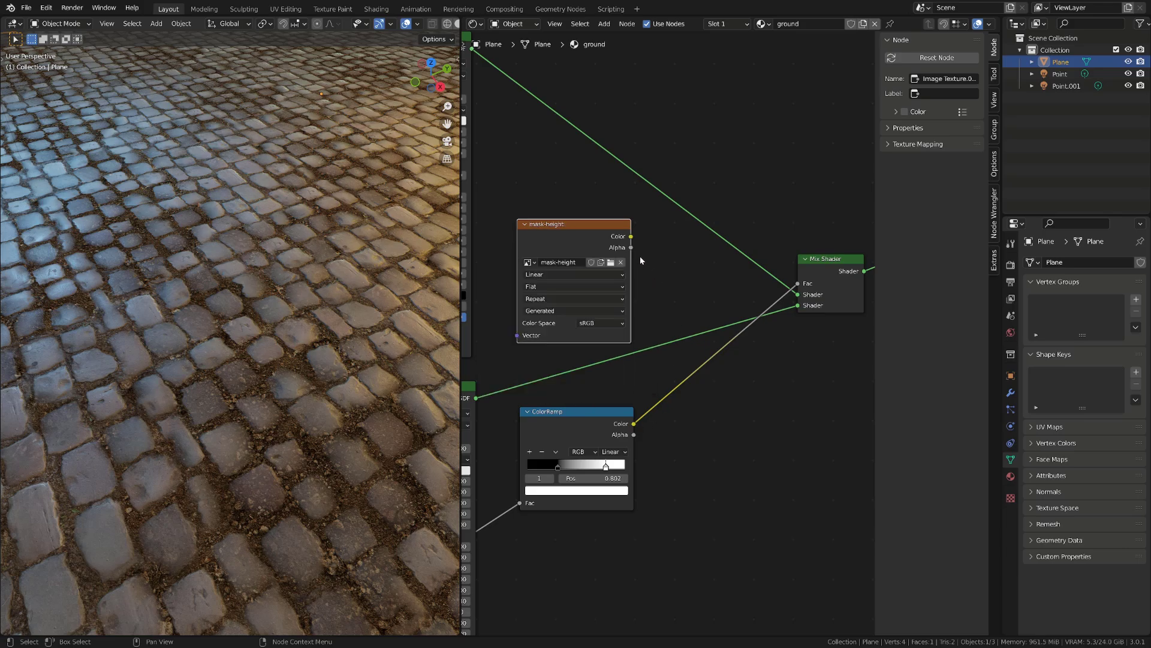
# Insert a MixRGB node between the ColorRamp and the Mix Shader's Fac, and connect the mask-height colour to its Color2.
pyautogui.hotkey('shift', 'a')
pyautogui.moveTo(690, 372)
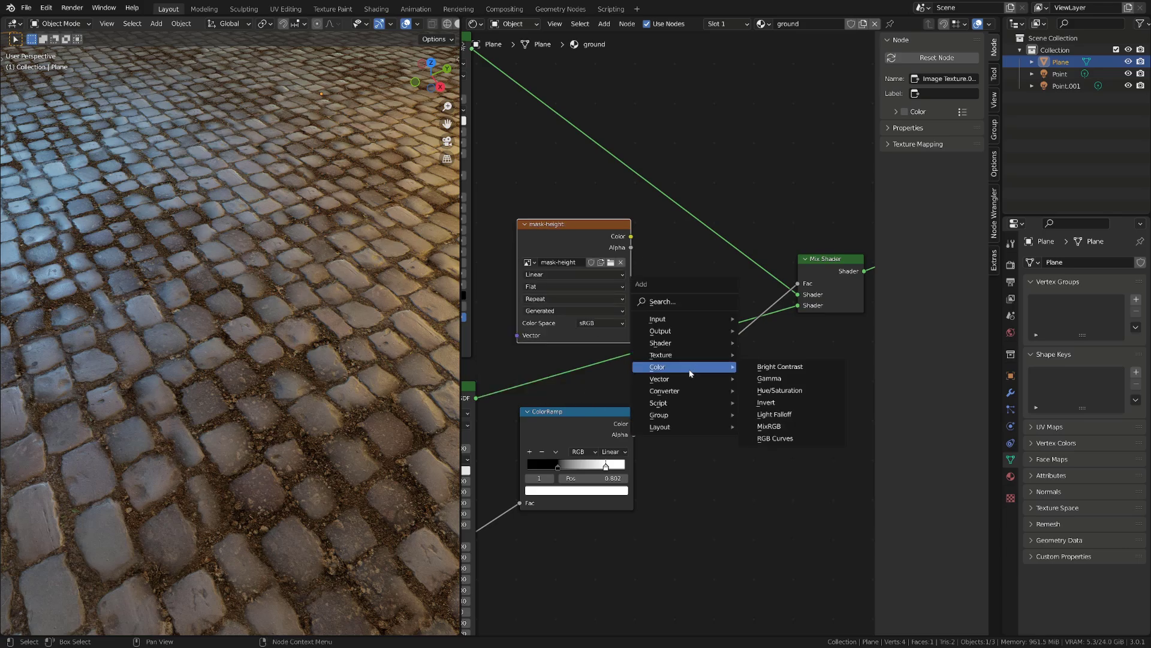
pyautogui.click(773, 427)
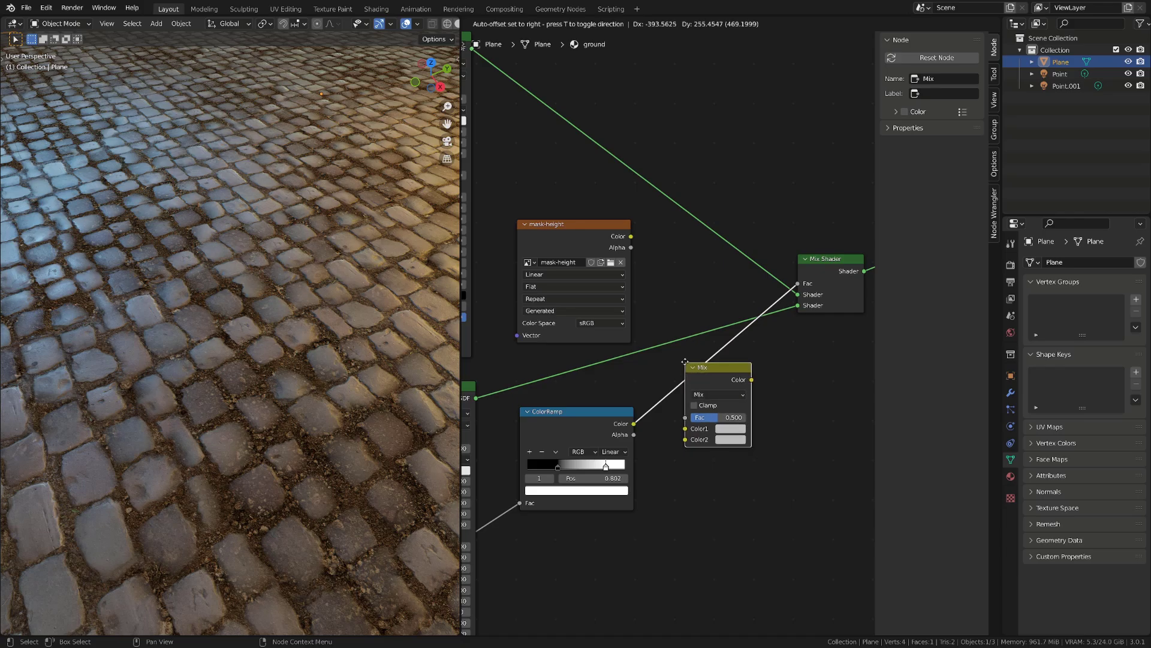
pyautogui.click(685, 356)
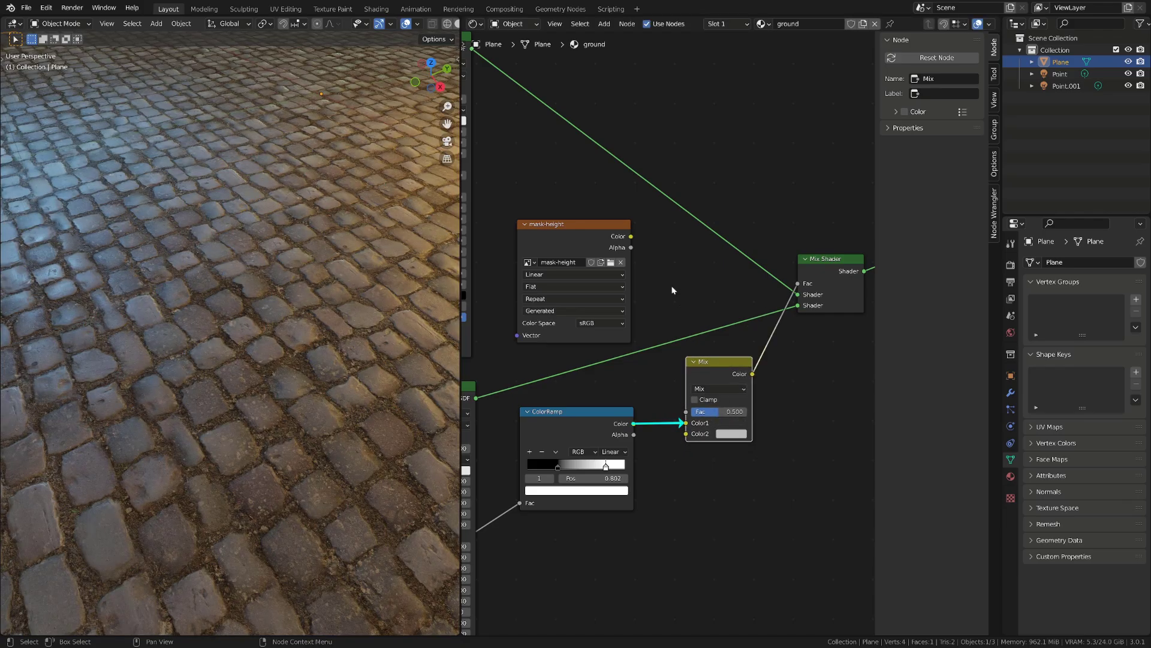
pyautogui.moveTo(631, 237); pyautogui.dragTo(685, 433)
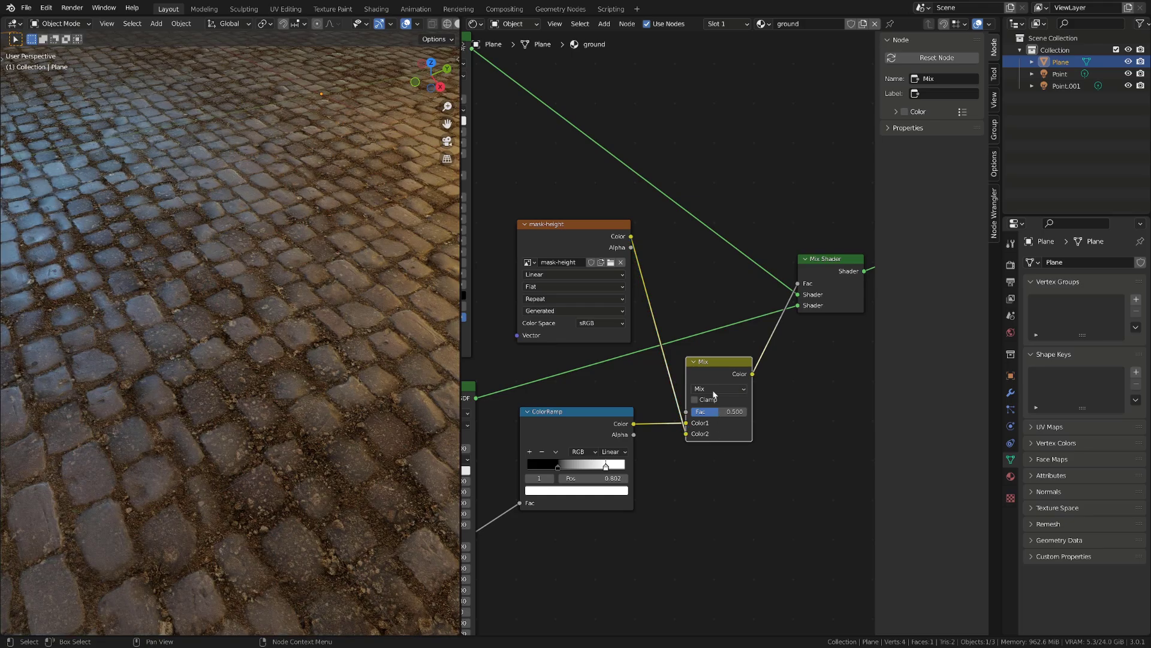
# Set the MixRGB node's blending mode to Linear Light, enable Clamp and try high Fac values, ending at 0.
pyautogui.click(713, 389)
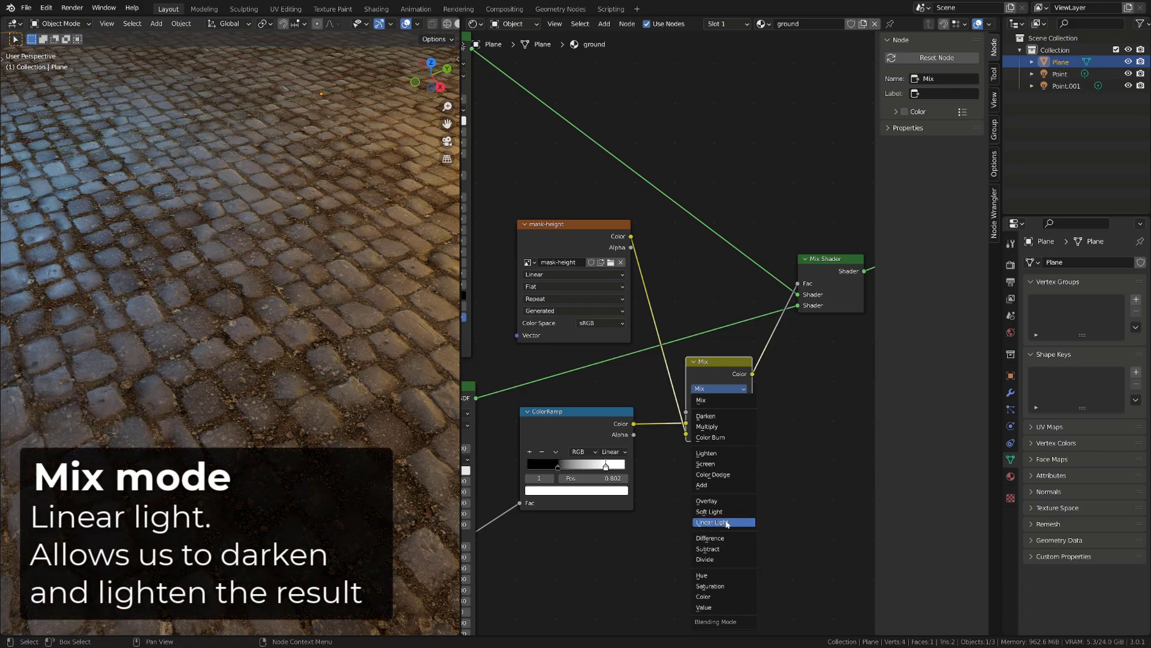
pyautogui.click(721, 522)
pyautogui.moveTo(700, 425); pyautogui.dragTo(739, 400)
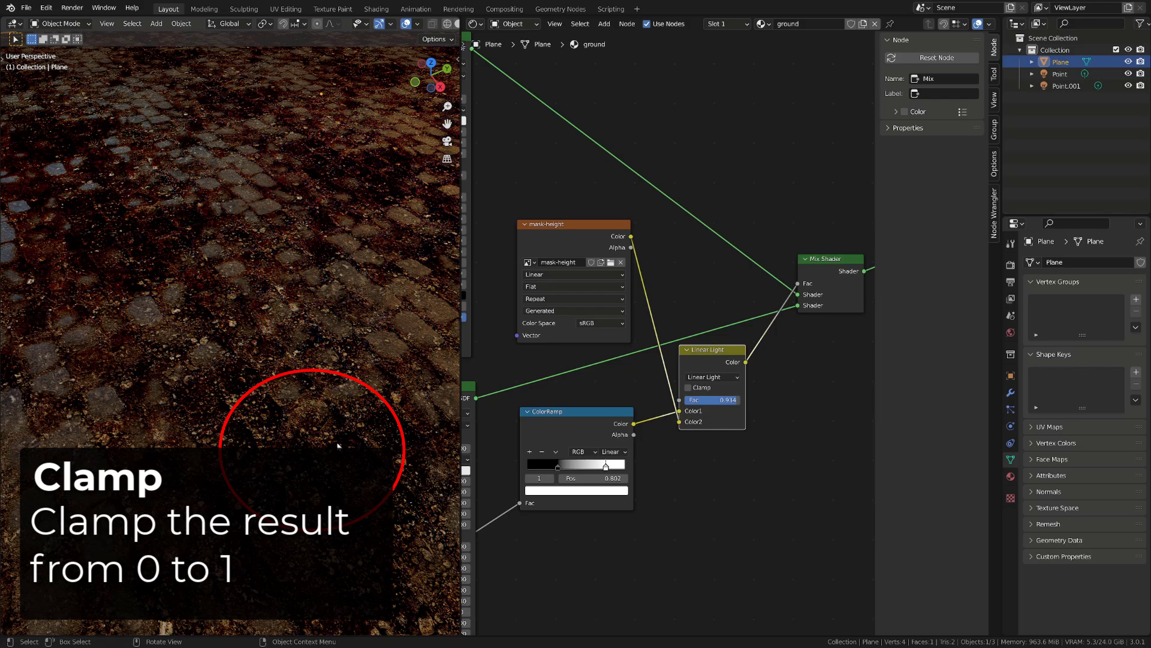
pyautogui.click(688, 387)
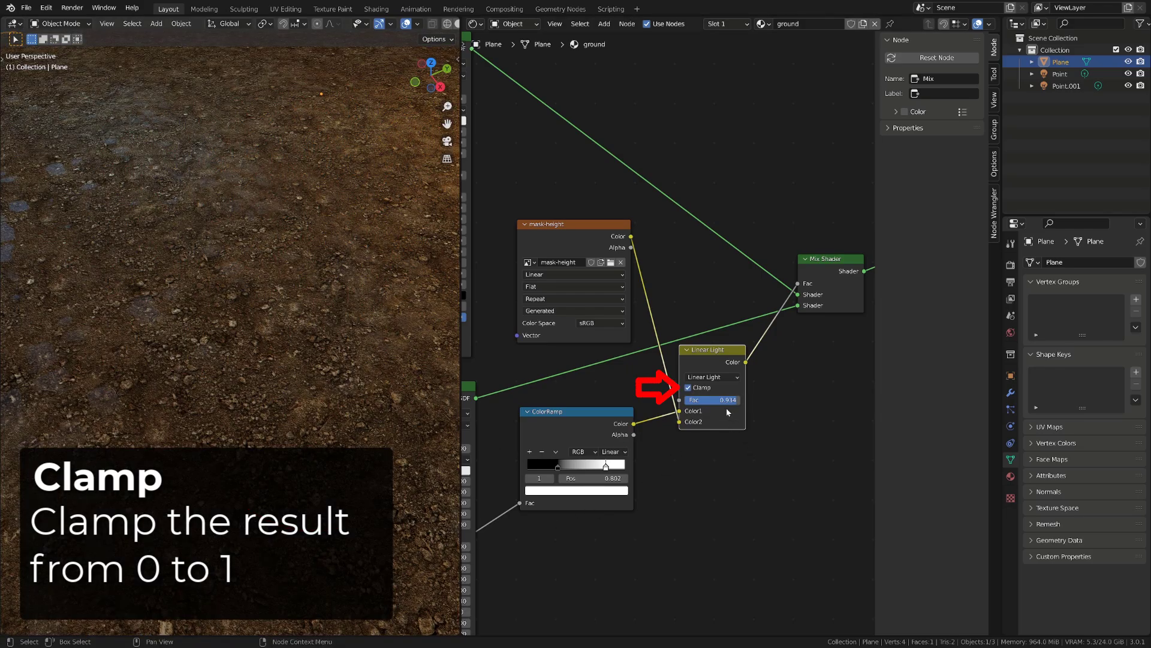
pyautogui.moveTo(727, 401); pyautogui.dragTo(741, 400)
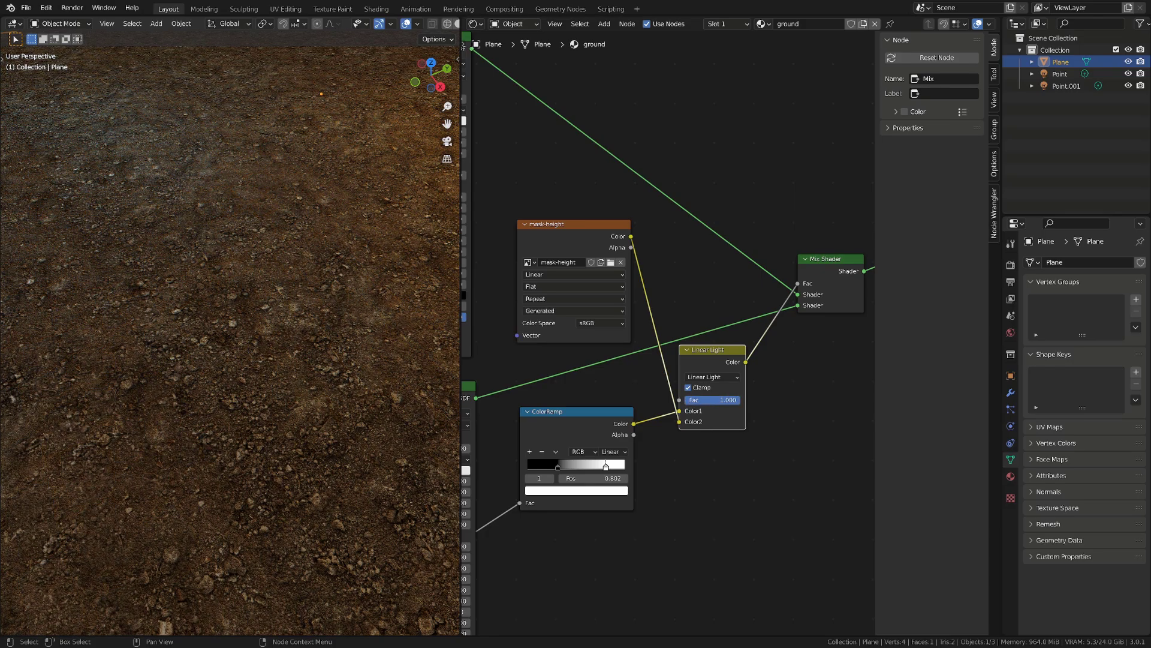
pyautogui.moveTo(728, 400); pyautogui.dragTo(687, 399)
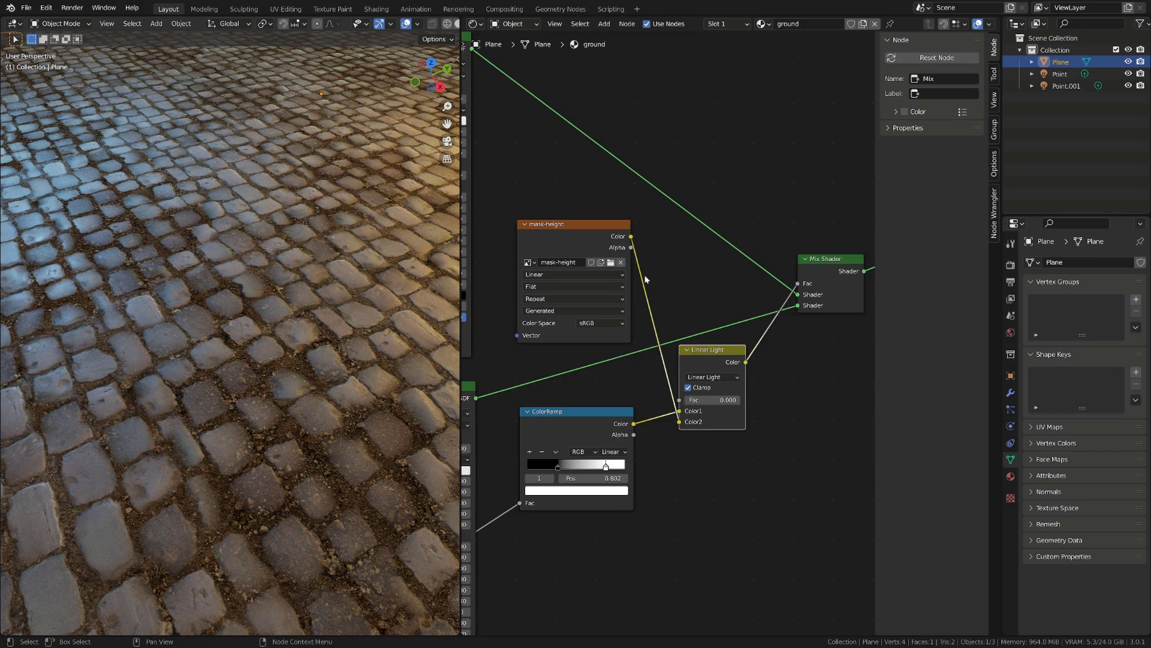
# Nudge the mask-height node slightly, switch the 3D viewport to the Image Editor and display the mask-height image there.
pyautogui.moveTo(587, 243); pyautogui.dragTo(585, 240)
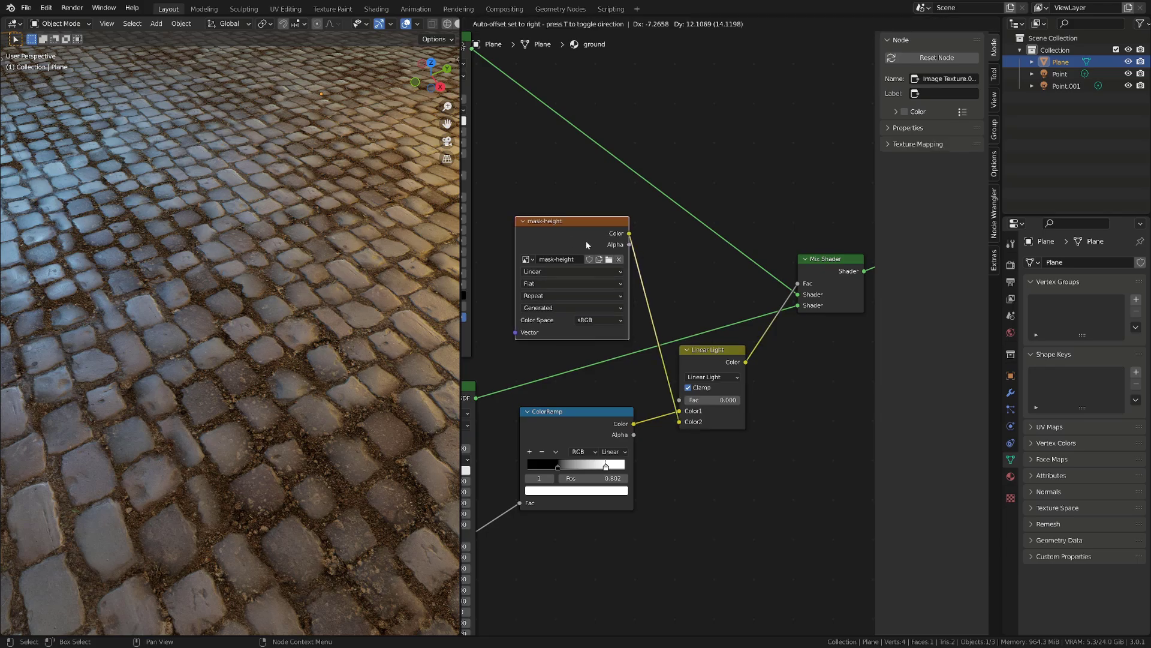
pyautogui.click(13, 27)
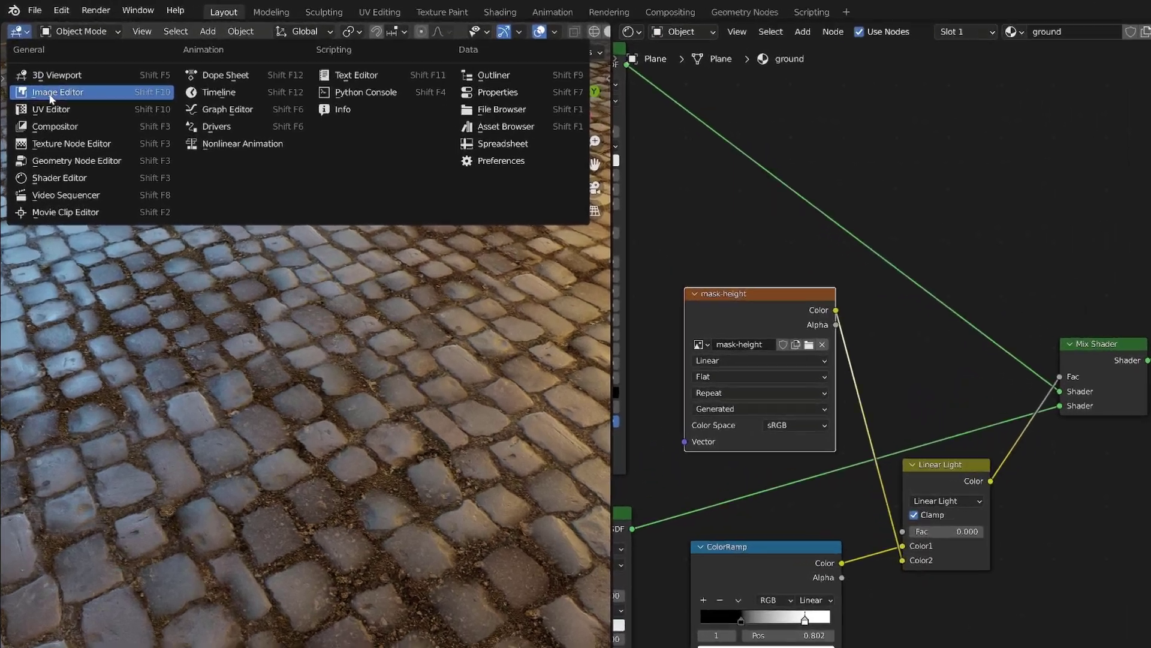
pyautogui.click(53, 97)
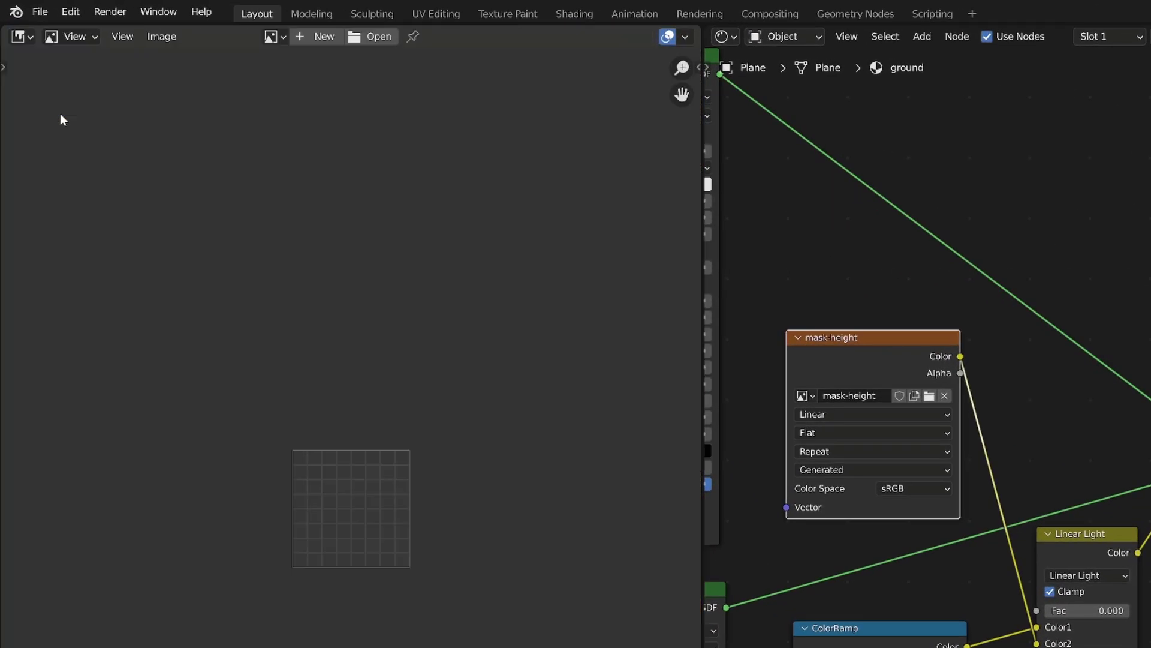
pyautogui.click(272, 37)
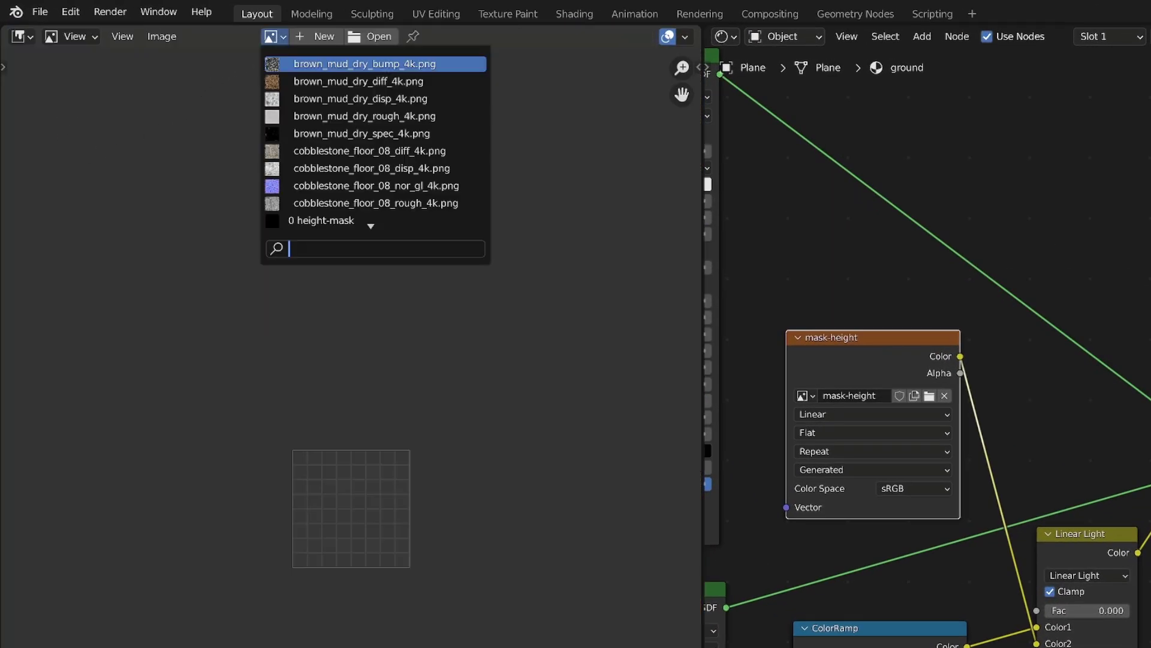
pyautogui.write('mas')
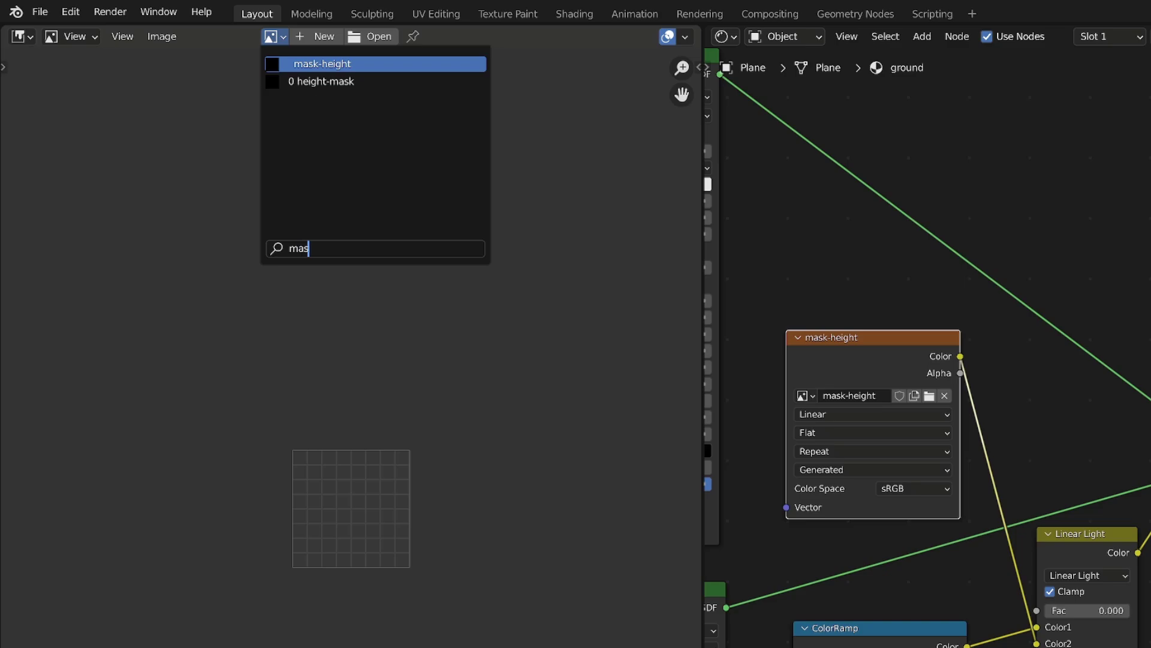
pyautogui.click(306, 63)
# Show the mask-height image's properties and set its generated colour to mid grey with equal R, G and B values.
pyautogui.press('n')
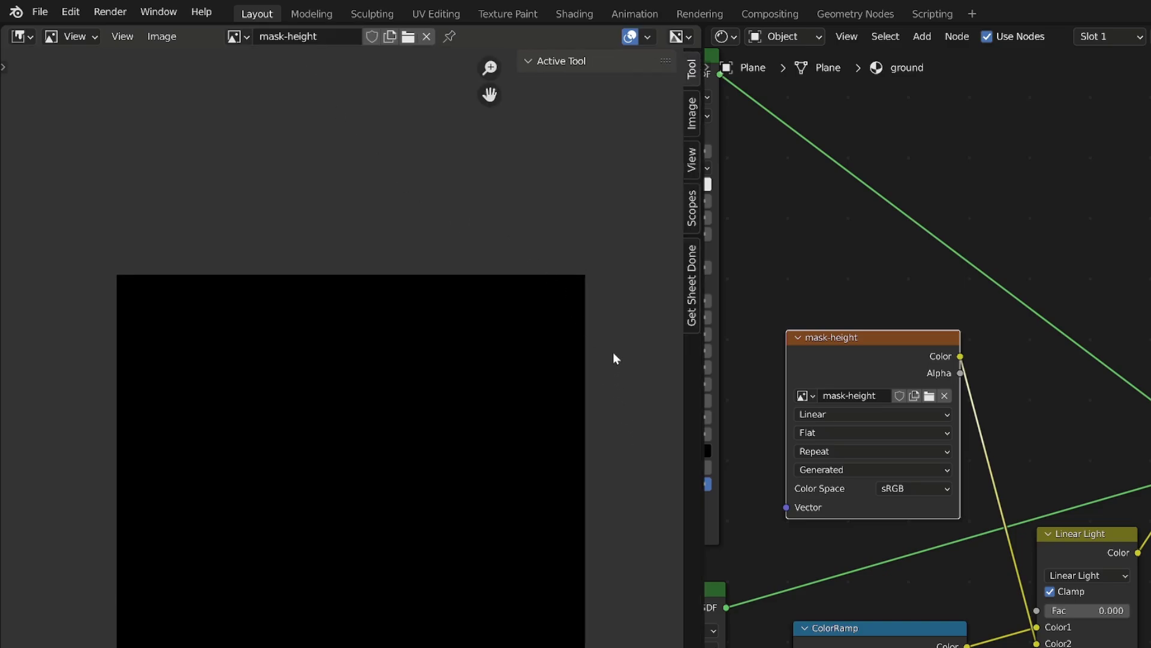
pyautogui.click(693, 114)
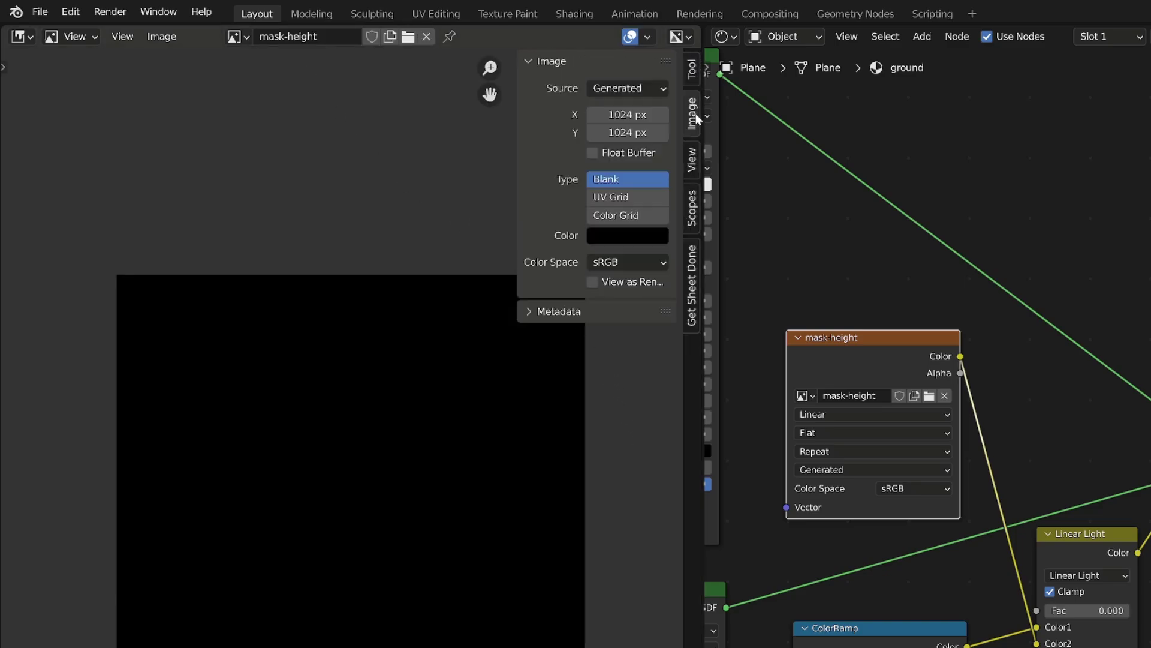
pyautogui.click(618, 239)
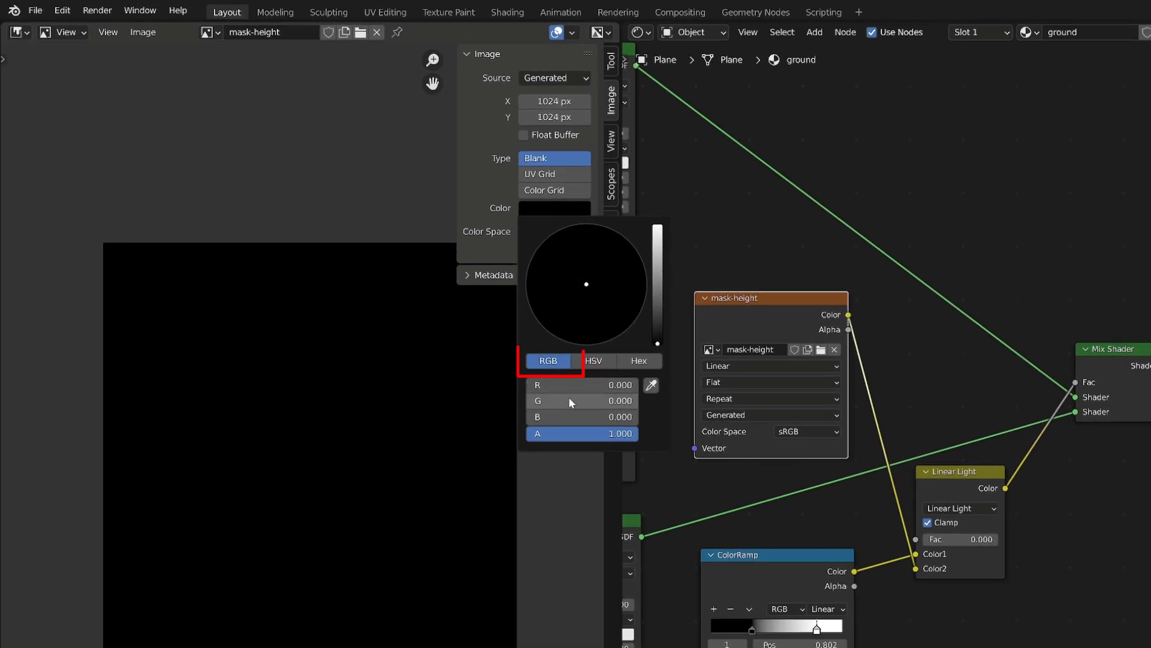
pyautogui.moveTo(569, 384); pyautogui.dragTo(569, 416)
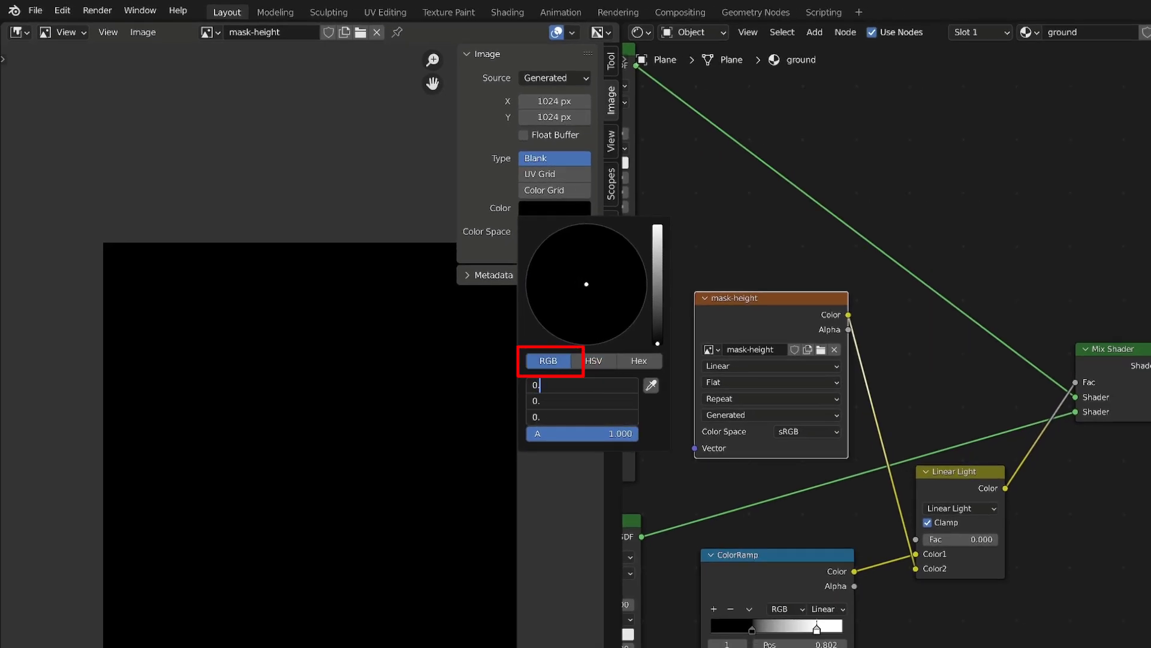
pyautogui.press('Return')
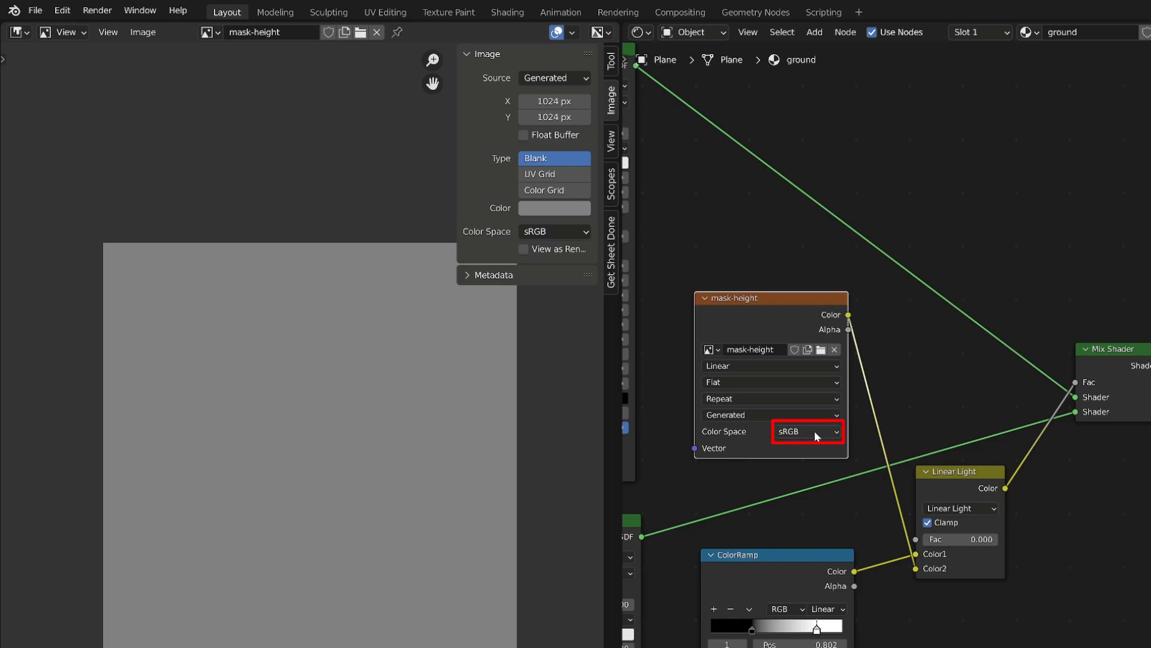
# Set the mask-height texture's Color Space to Linear and check the image's generated colour.
pyautogui.click(815, 436)
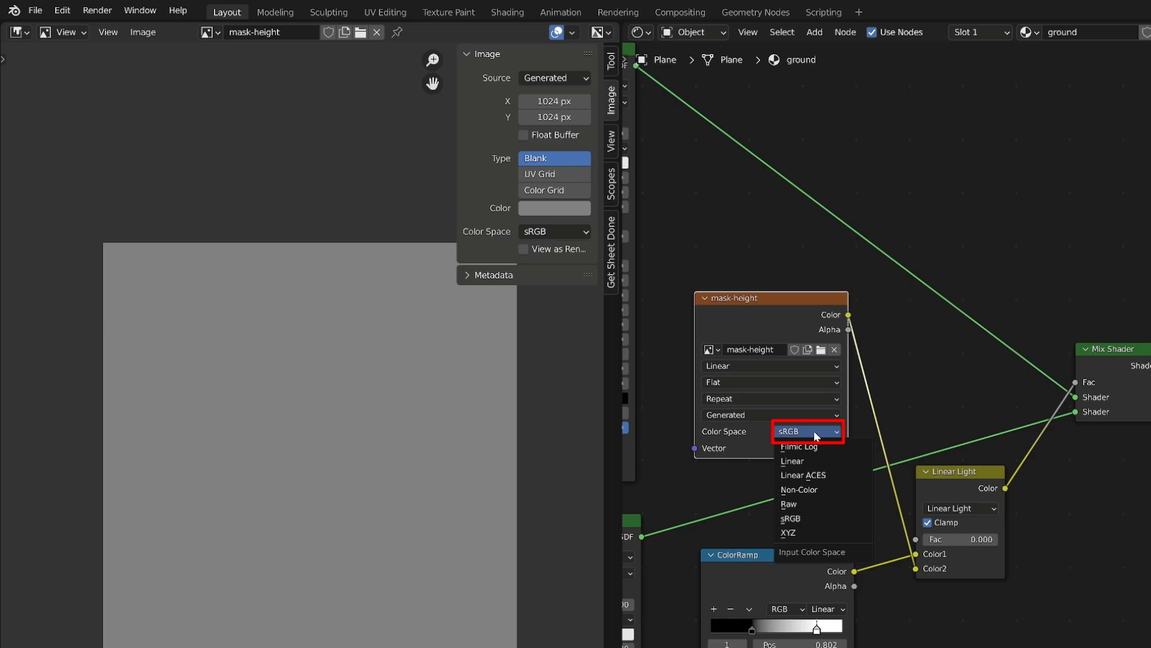
pyautogui.click(808, 462)
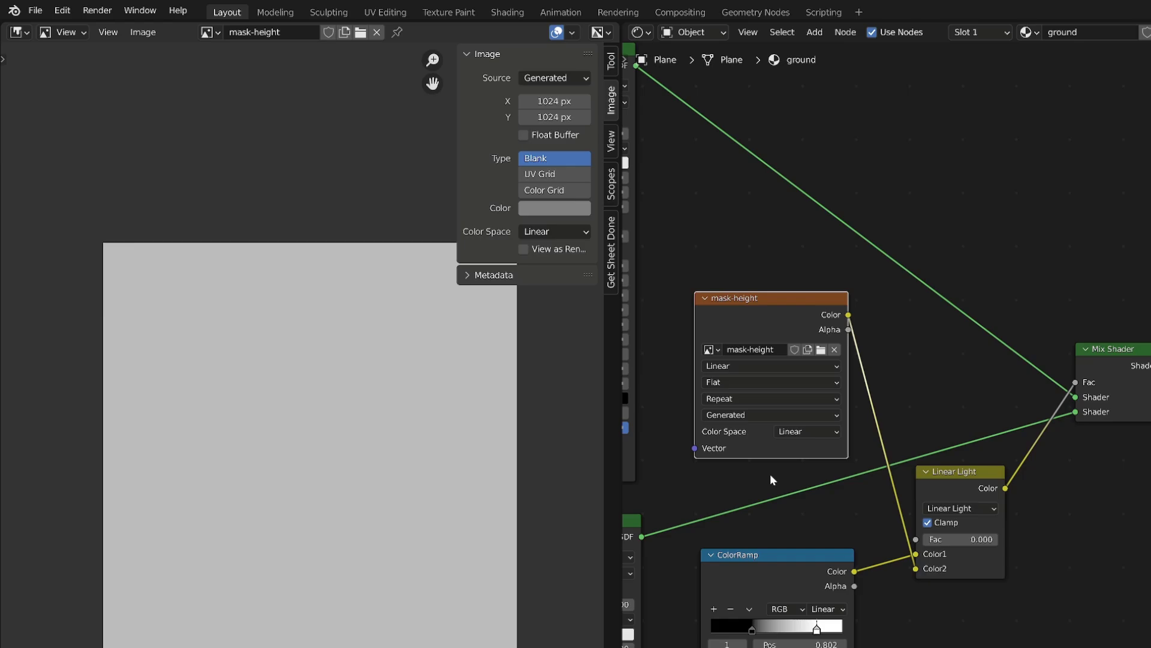
pyautogui.click(558, 208)
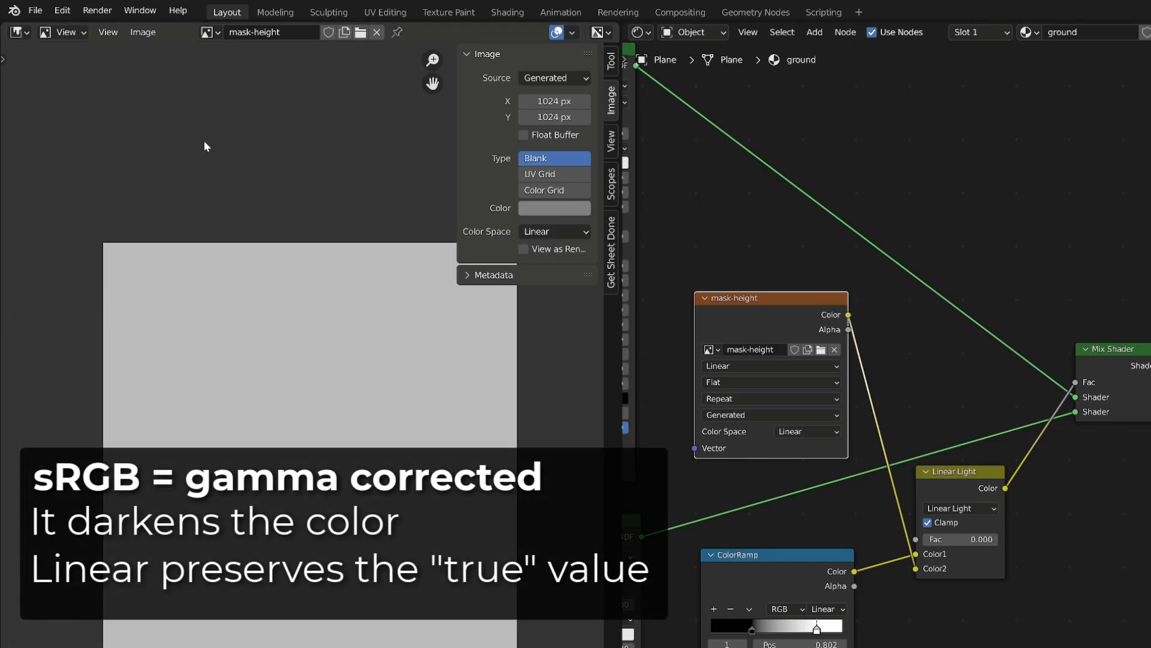
# Switch the Image Editor back to the 3D Viewport and set the Linear Light node's Fac to 1.000.
pyautogui.click(17, 32)
pyautogui.click(60, 74)
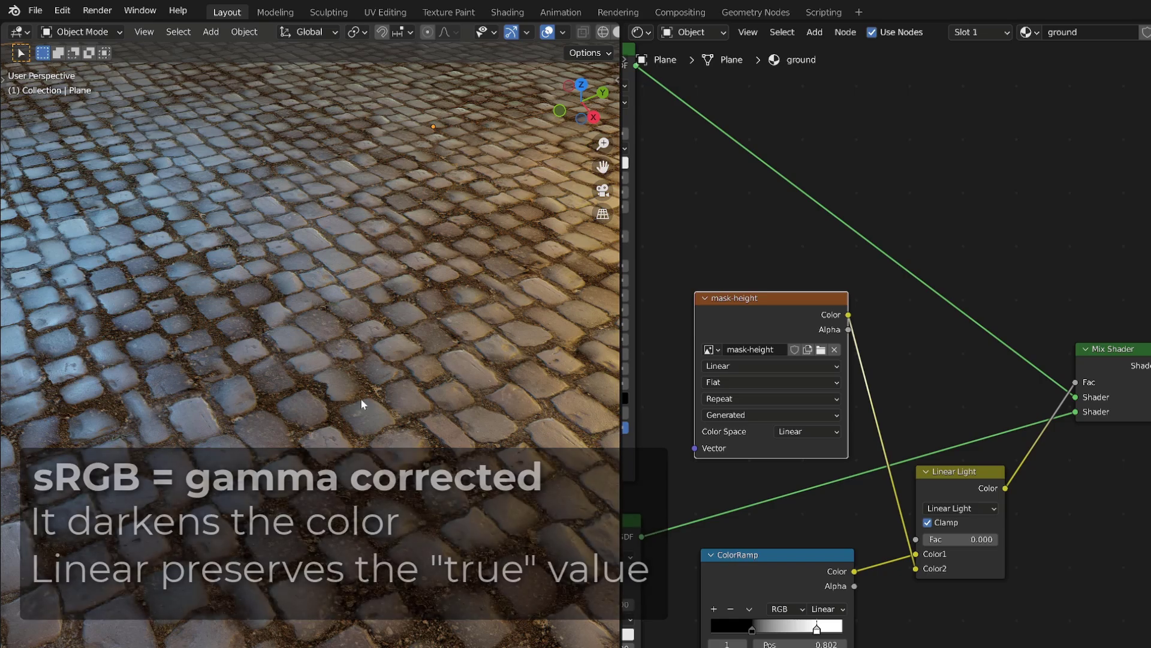
pyautogui.moveTo(934, 540); pyautogui.dragTo(997, 539)
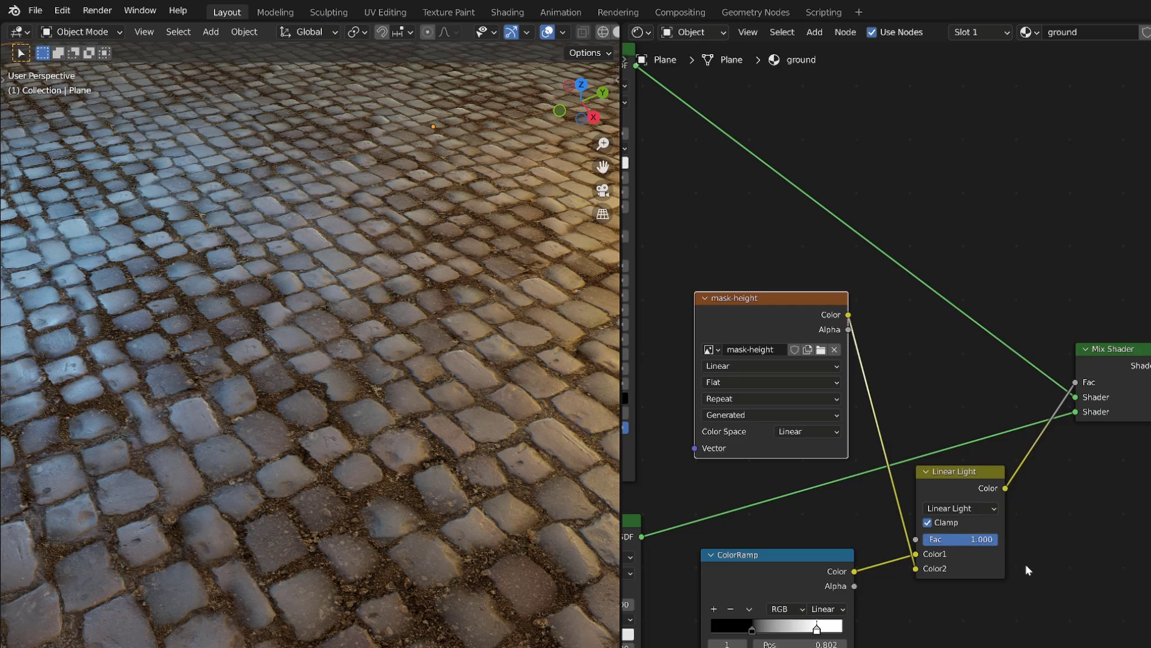
# Adjust the ColorRamp's black stop to about 0.143 and white stop to 0.776, and move the Linear Light node slightly up.
pyautogui.moveTo(752, 628); pyautogui.dragTo(725, 633)
pyautogui.moveTo(817, 631); pyautogui.dragTo(847, 635)
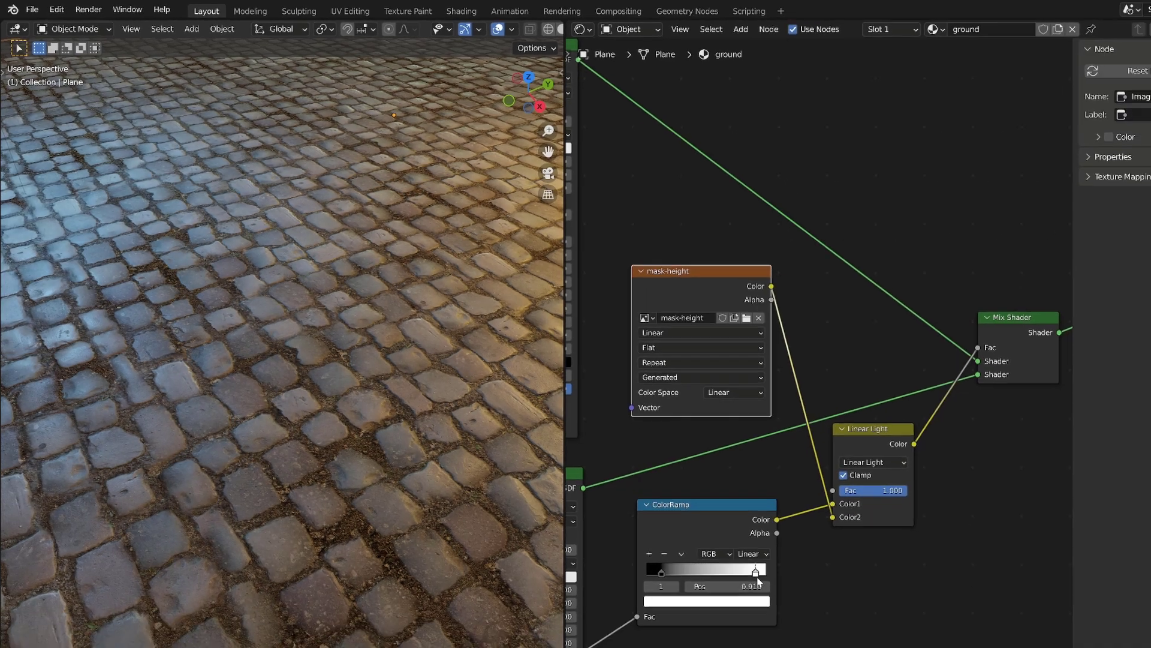
pyautogui.moveTo(658, 566); pyautogui.dragTo(660, 568)
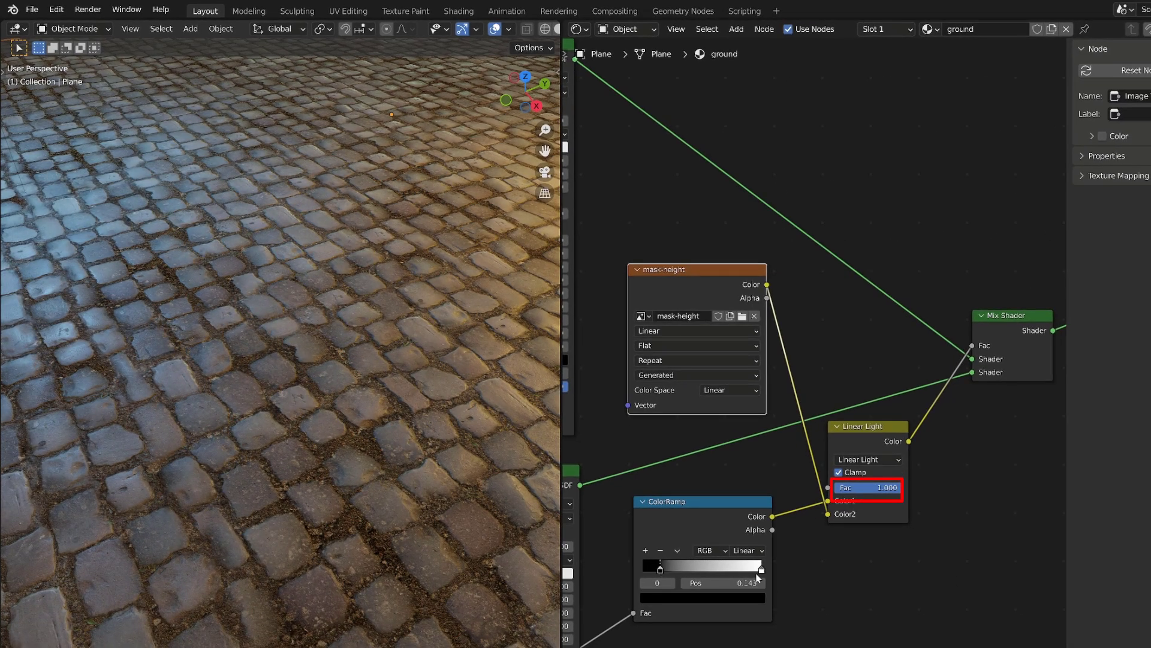
pyautogui.moveTo(761, 569); pyautogui.dragTo(736, 572)
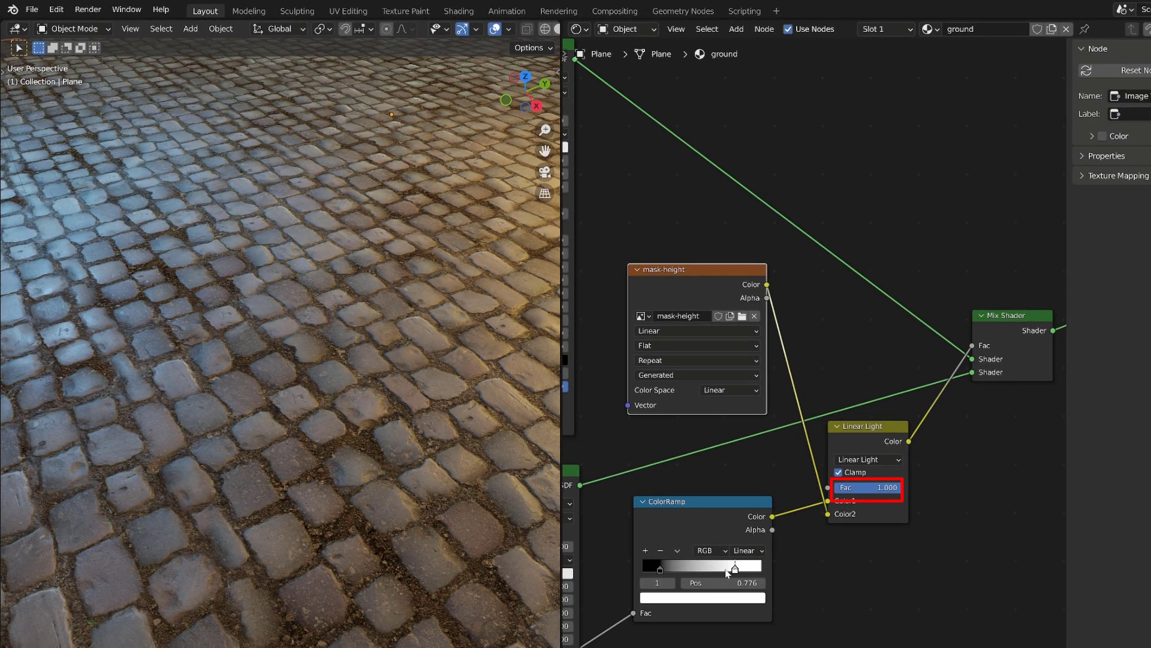
pyautogui.moveTo(882, 439); pyautogui.dragTo(882, 430)
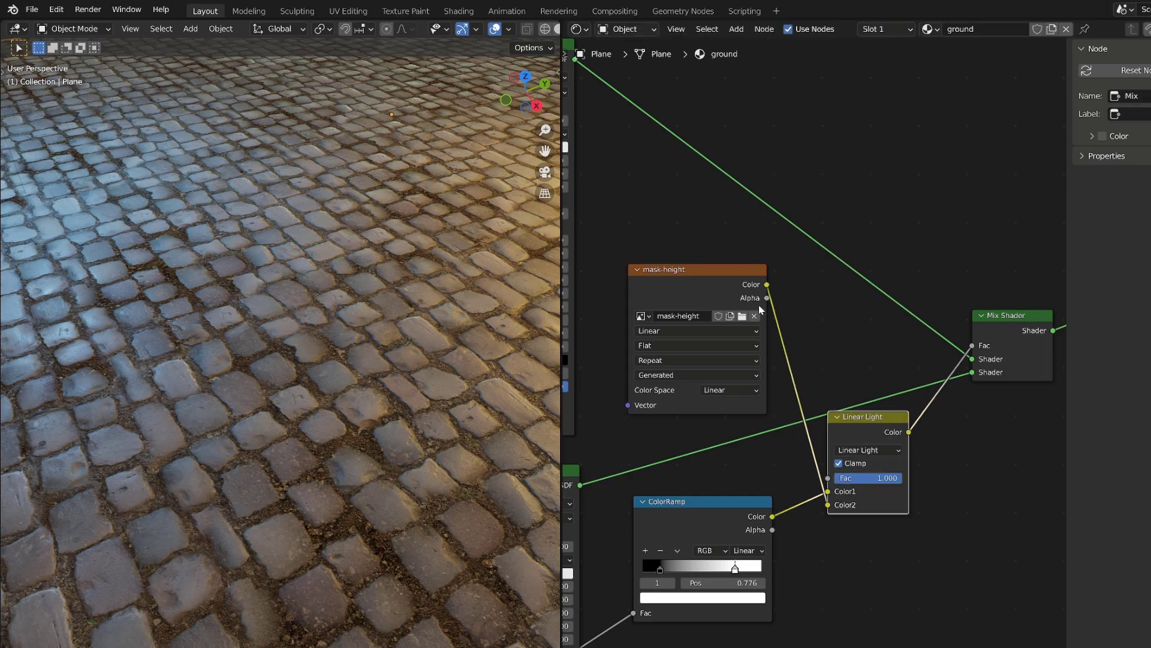
# Open the mask-height image in the Image Editor and save it to disk as mask-height.png.
pyautogui.click(733, 292)
pyautogui.click(23, 33)
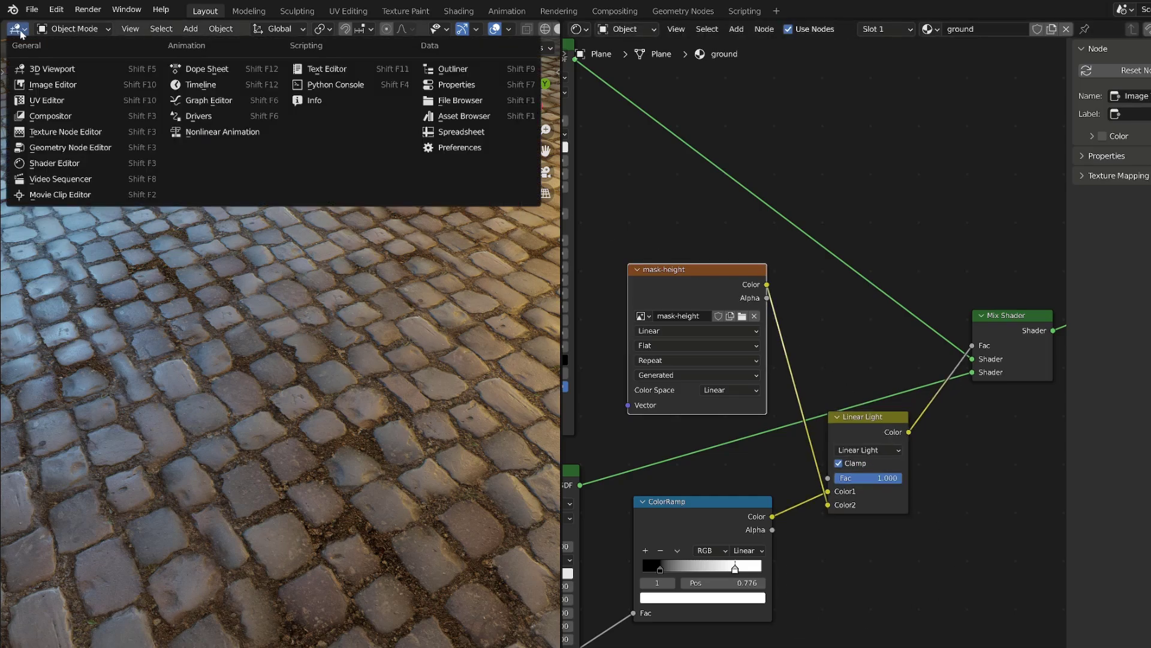
pyautogui.click(54, 87)
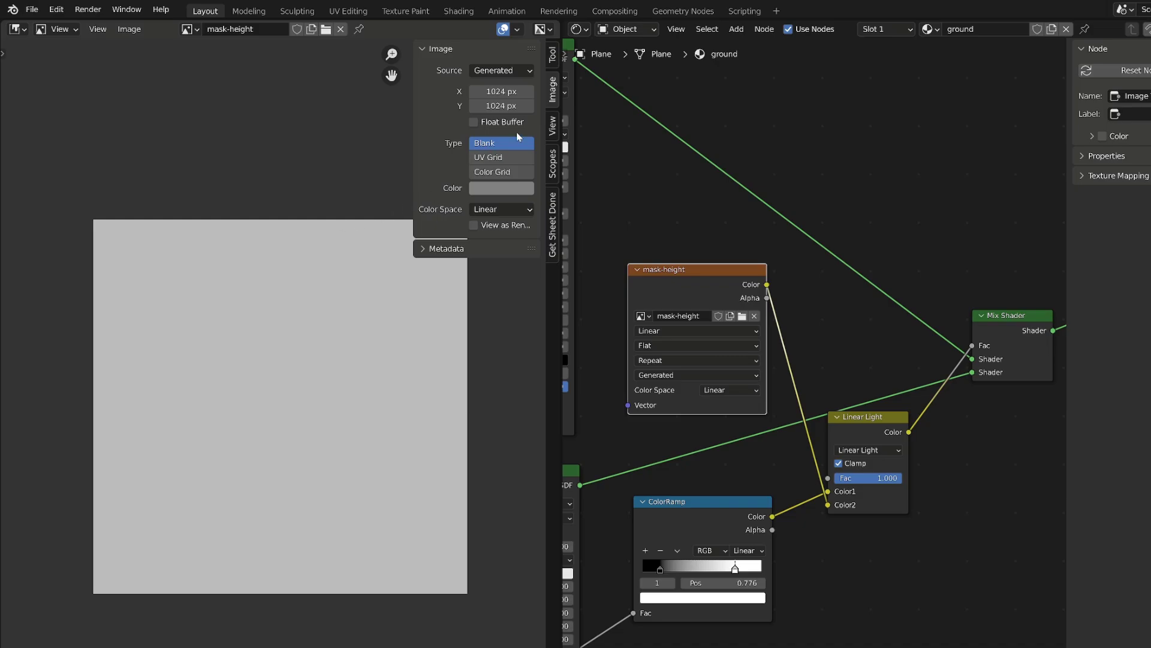
pyautogui.click(126, 33)
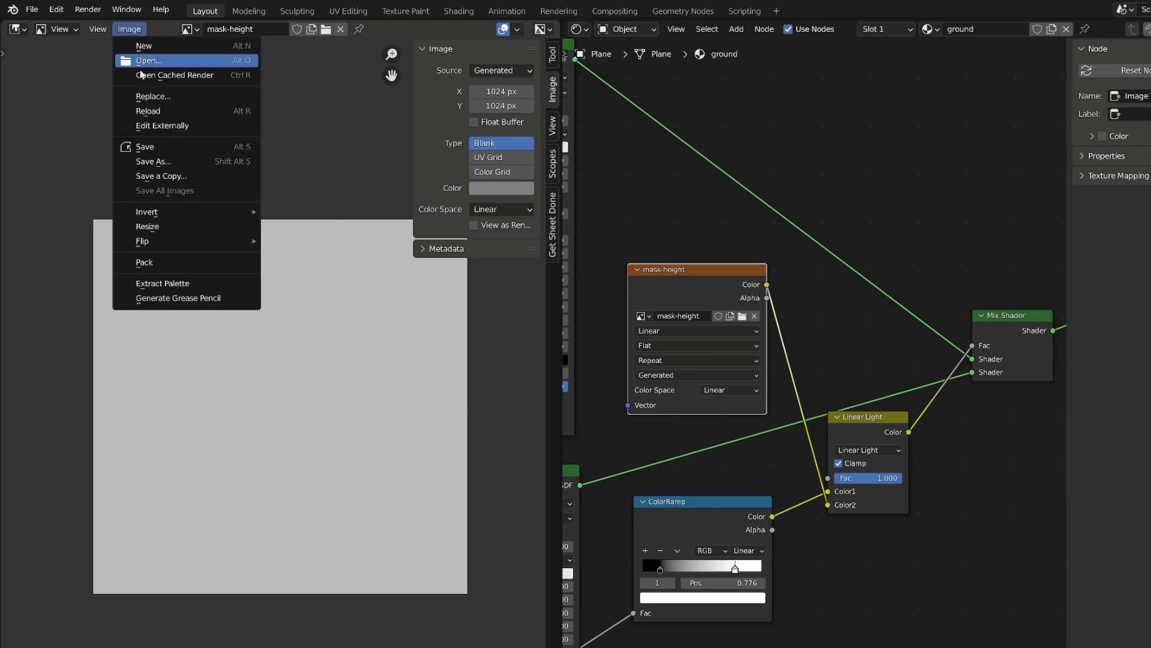
pyautogui.click(154, 161)
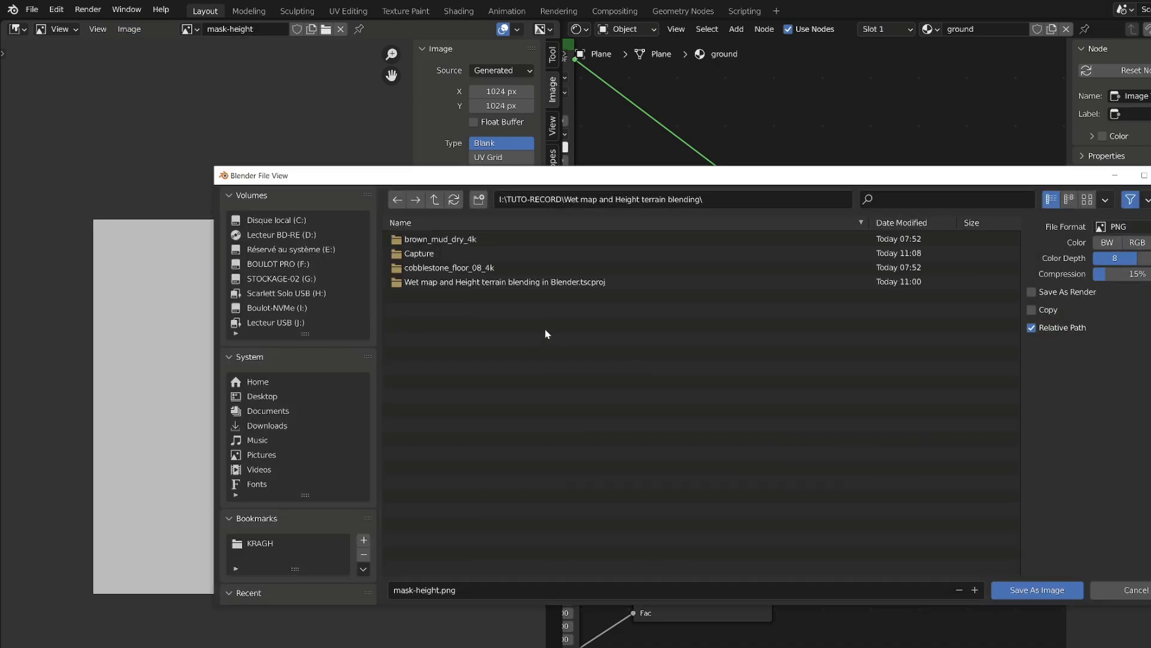
pyautogui.click(1019, 592)
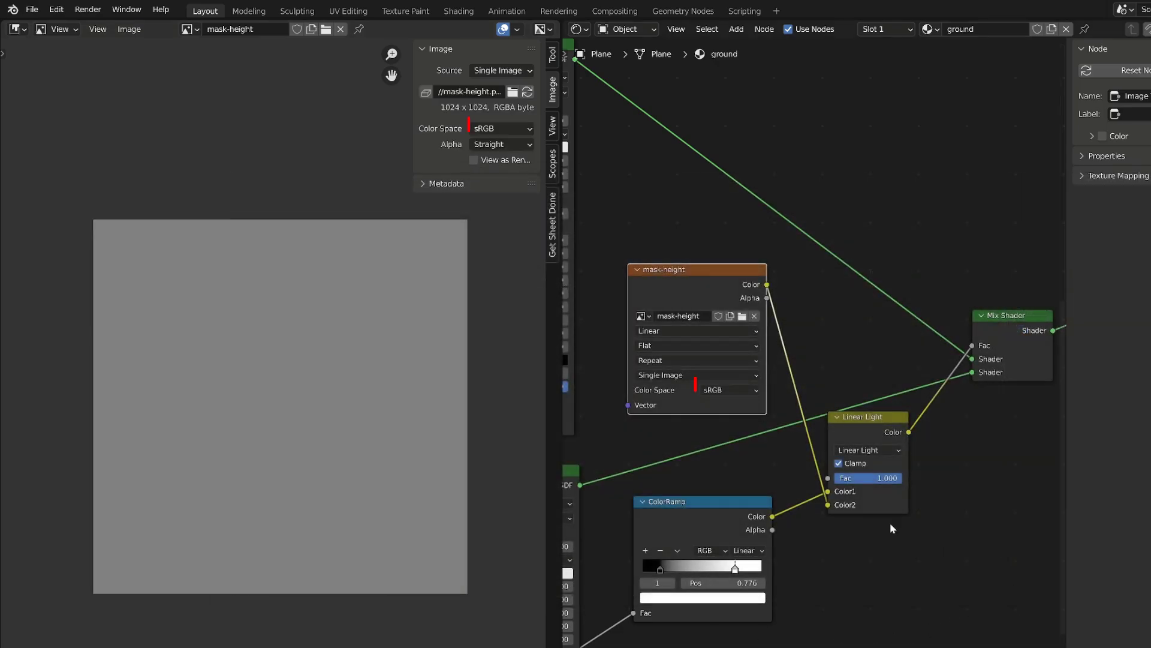
# Switch the Image Editor back to the 3D Viewport and put the plane in Texture Paint mode.
pyautogui.click(26, 32)
pyautogui.click(90, 70)
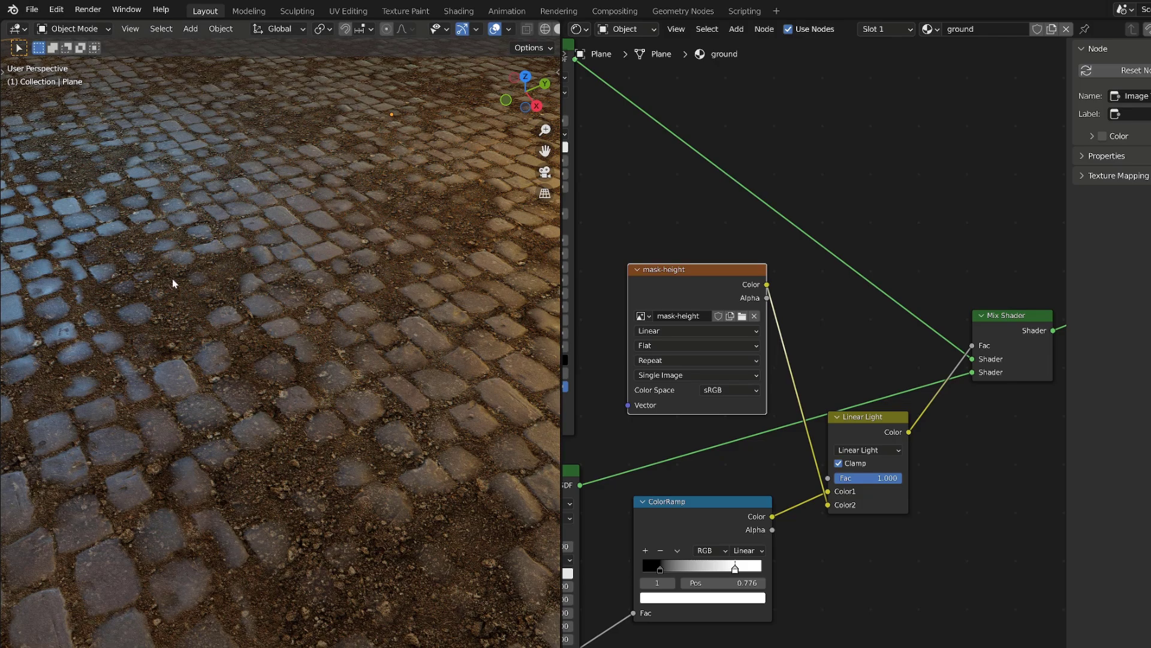
pyautogui.hotkey('ctrl', 'Tab')
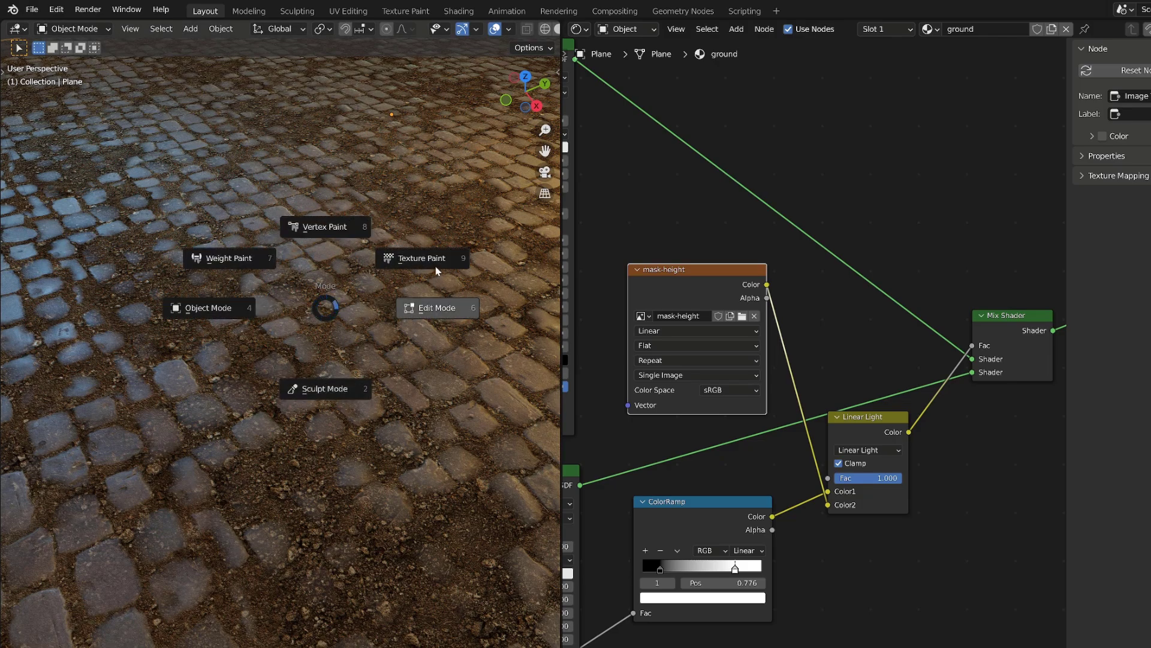
pyautogui.click(382, 268)
# Set the brush radius to 114 px and show the active tool's texture slots and brush settings.
pyautogui.press('n')
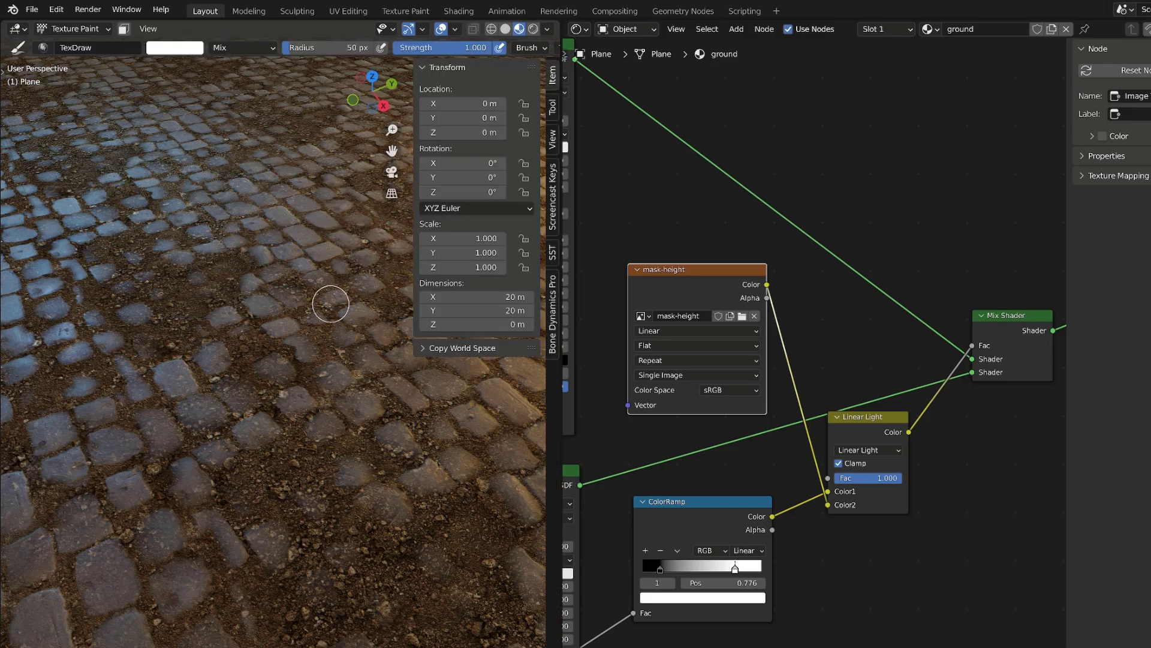
pyautogui.press('f')
pyautogui.click(325, 309)
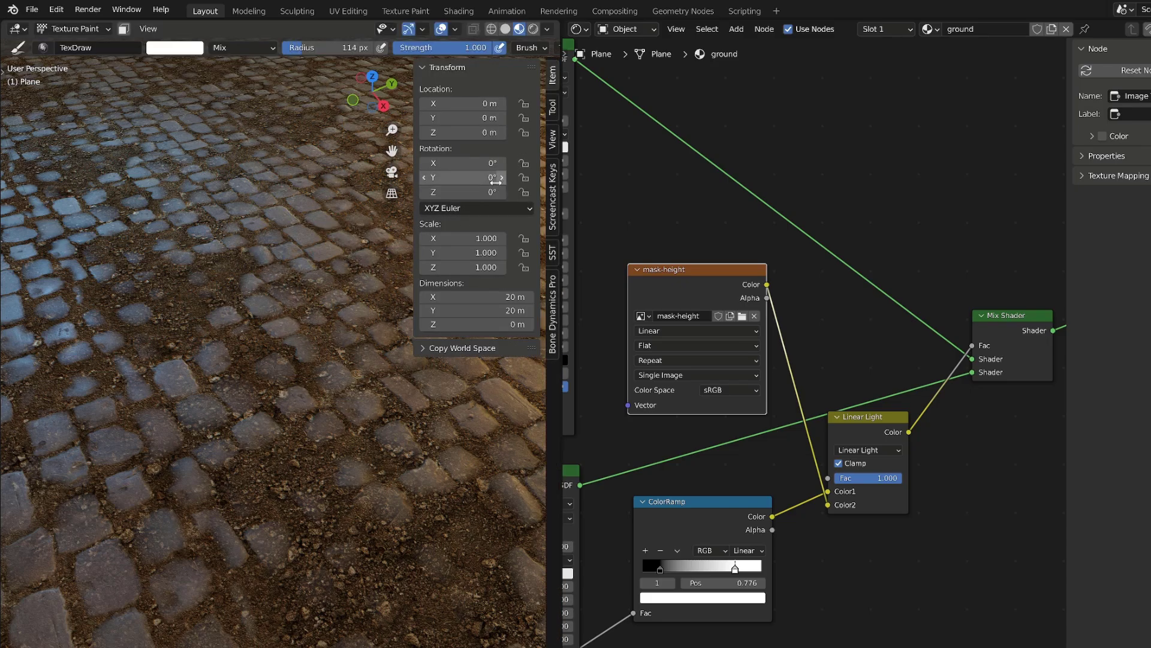
pyautogui.click(554, 109)
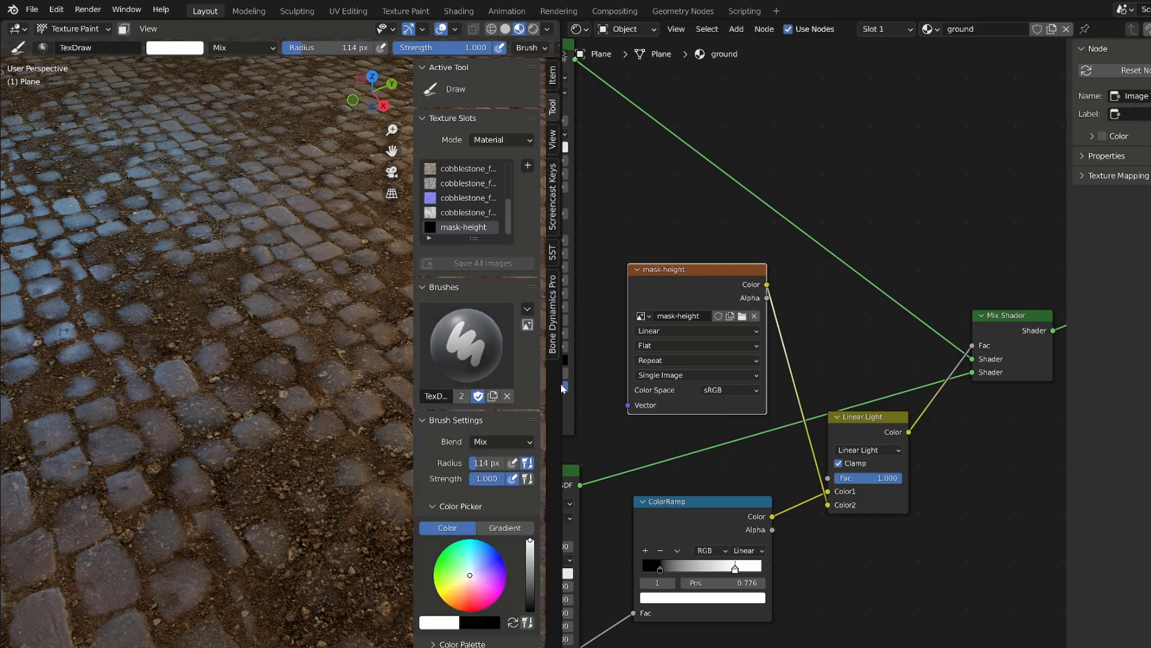
# Set the mask-height texture's Color Space to Linear and dab white on the cobblestones with a 57 px brush.
pyautogui.click(725, 391)
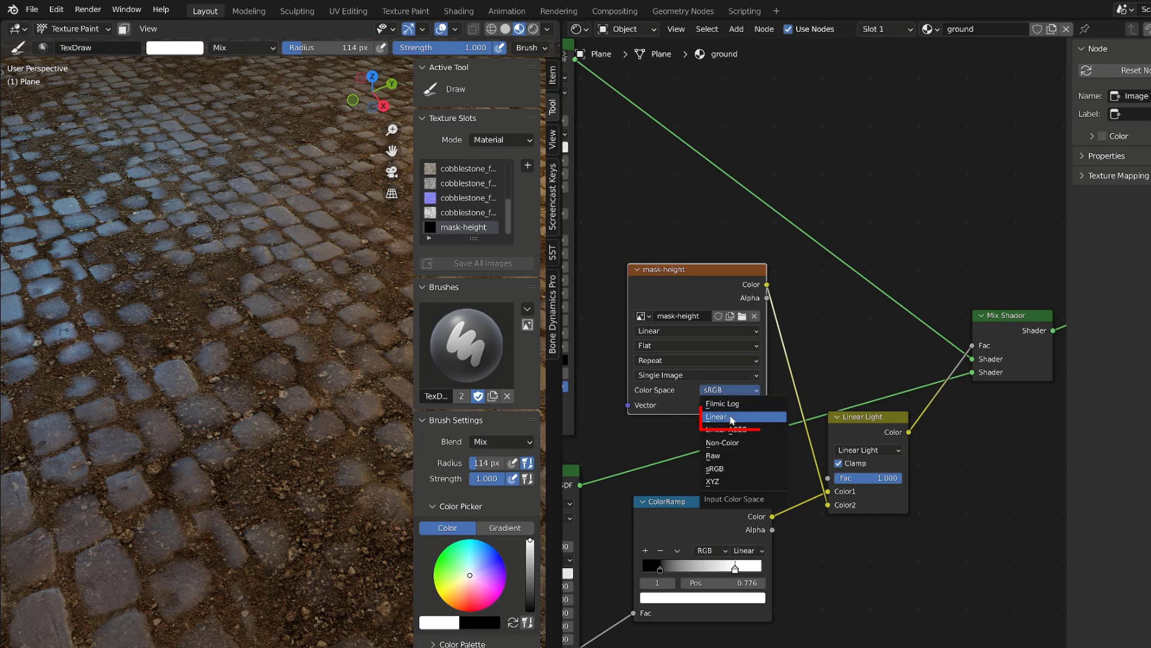
pyautogui.click(732, 419)
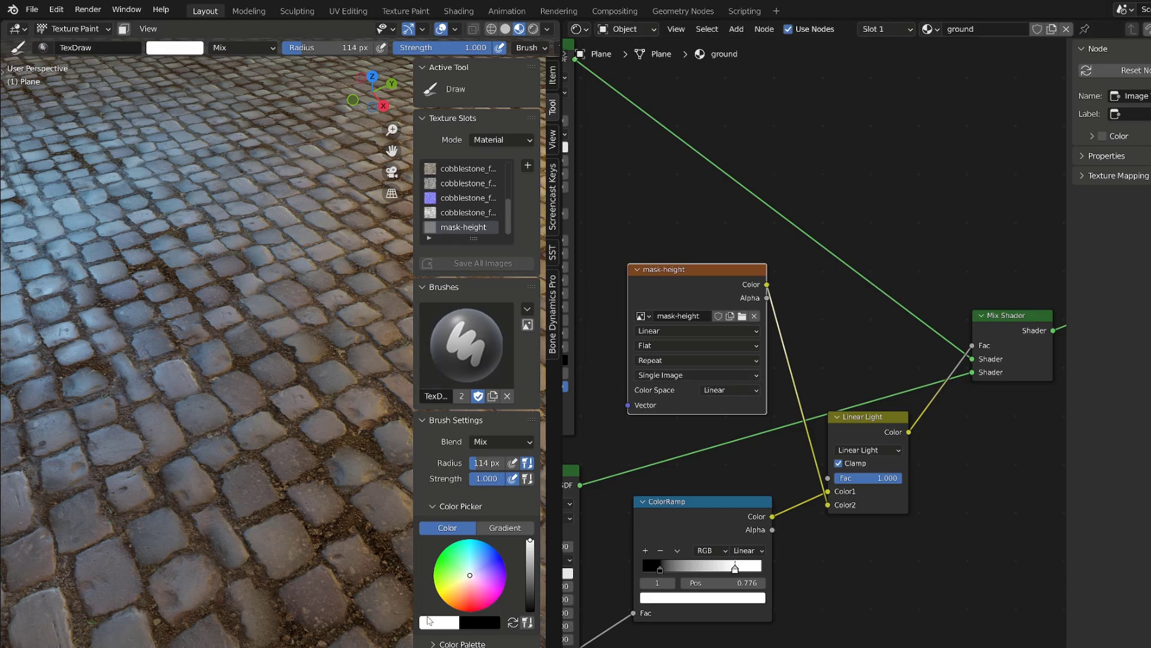
pyautogui.click(441, 628)
pyautogui.press('f')
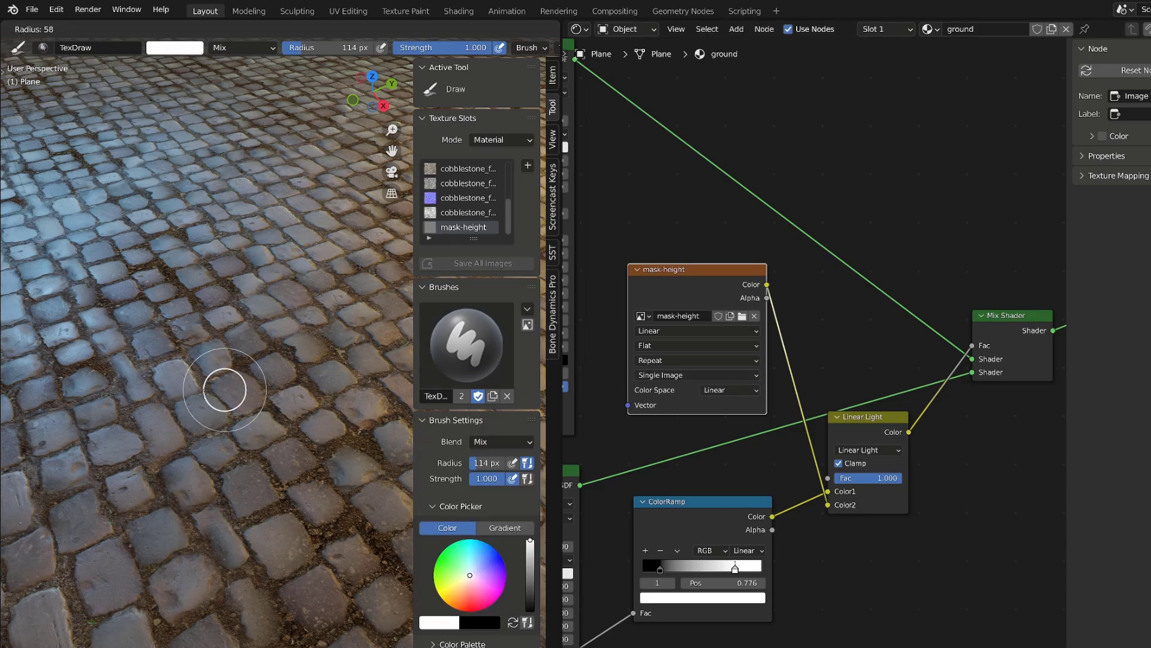
pyautogui.click(204, 392)
pyautogui.moveTo(238, 393); pyautogui.dragTo(234, 388)
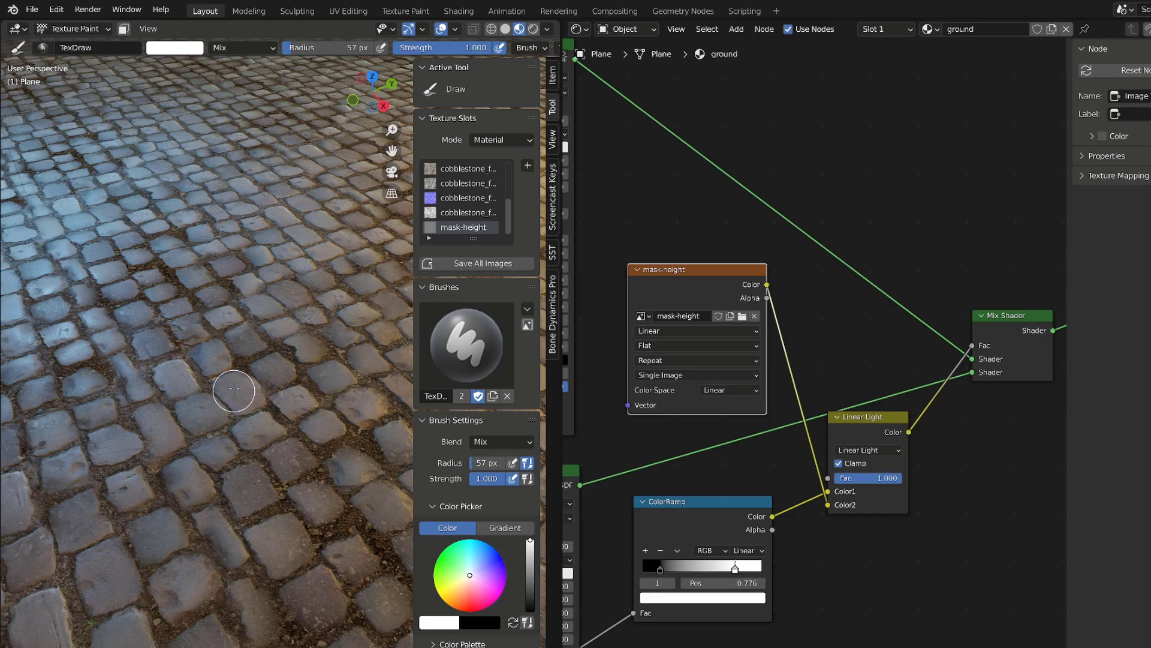
# Set the brush strength to 0.382 and paint a mud patch on the foreground cobbles with a 165 px black brush.
pyautogui.scroll(-2, 488, 572)
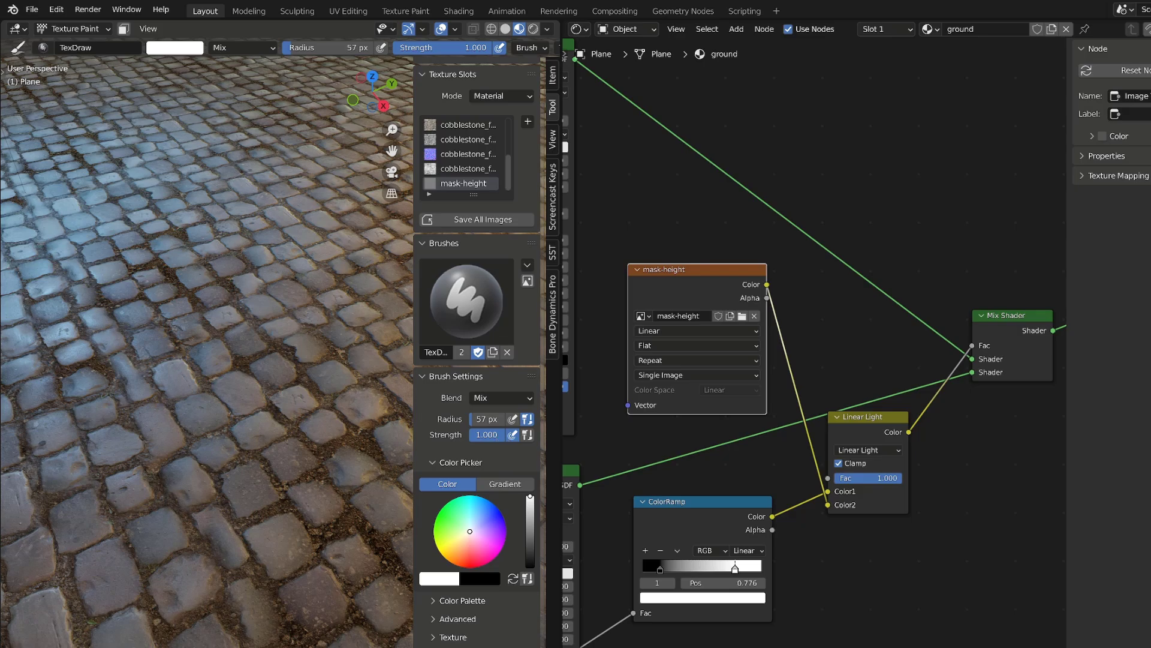
pyautogui.moveTo(491, 435); pyautogui.dragTo(466, 434)
pyautogui.press('x')
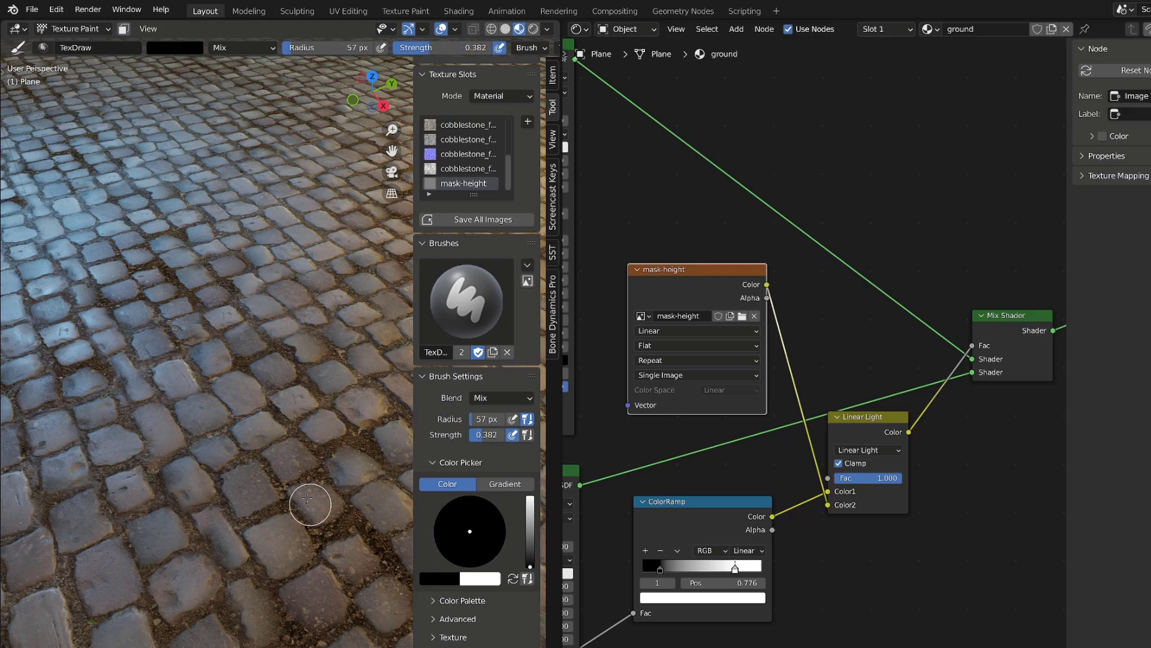
pyautogui.press('f')
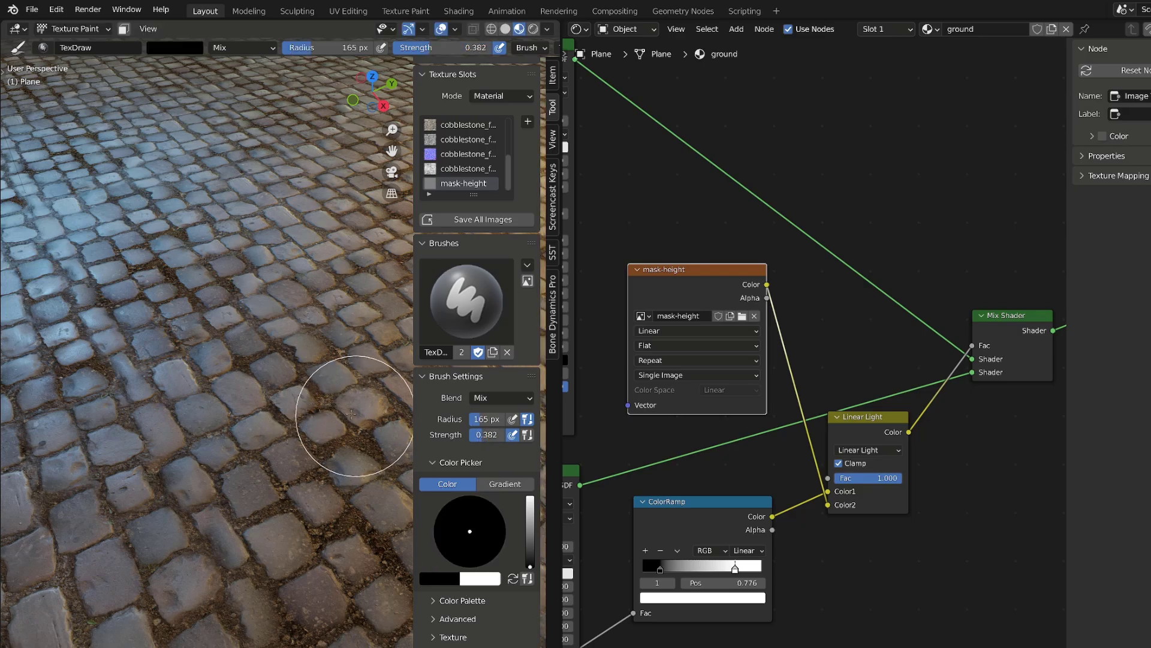
pyautogui.moveTo(319, 428)
pyautogui.mouseDown()
pyautogui.moveTo(308, 457)
pyautogui.moveTo(296, 442)
pyautogui.moveTo(265, 458)
pyautogui.moveTo(271, 444)
pyautogui.mouseUp()
# Extend the mud patch across the neighbouring cobbles with a 212 px black brush at strength 0.167.
pyautogui.press('f')
pyautogui.click(289, 446)
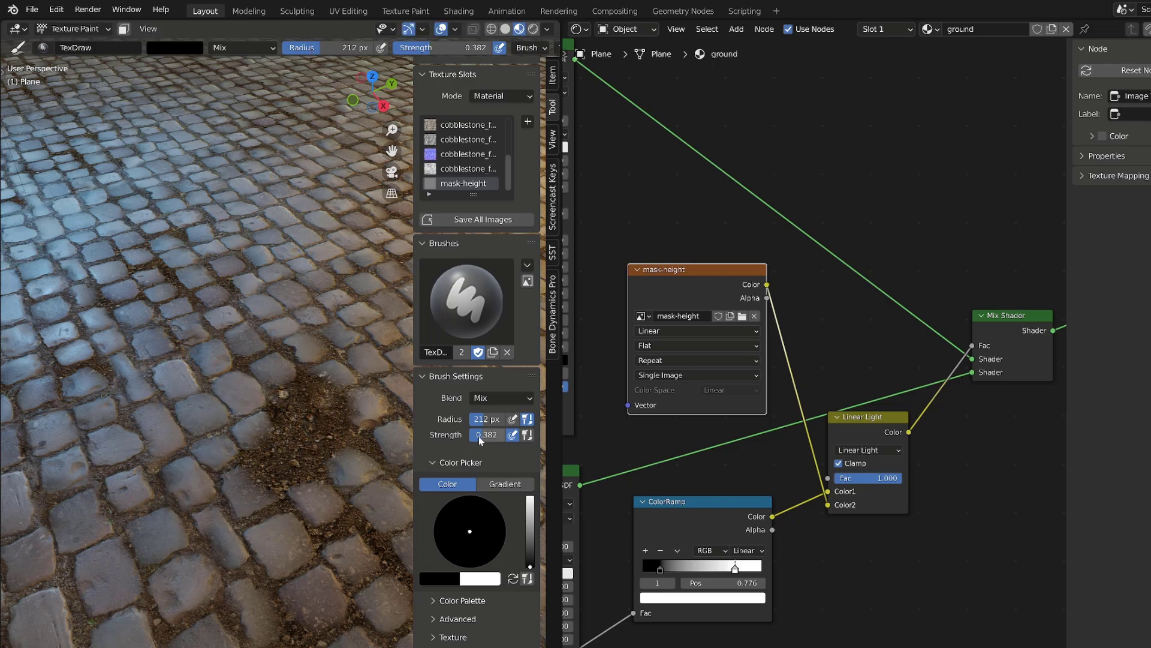
pyautogui.moveTo(487, 434); pyautogui.dragTo(485, 434)
pyautogui.moveTo(346, 426)
pyautogui.mouseDown()
pyautogui.moveTo(313, 406)
pyautogui.moveTo(310, 354)
pyautogui.moveTo(222, 475)
pyautogui.moveTo(161, 468)
pyautogui.moveTo(177, 383)
pyautogui.mouseUp()
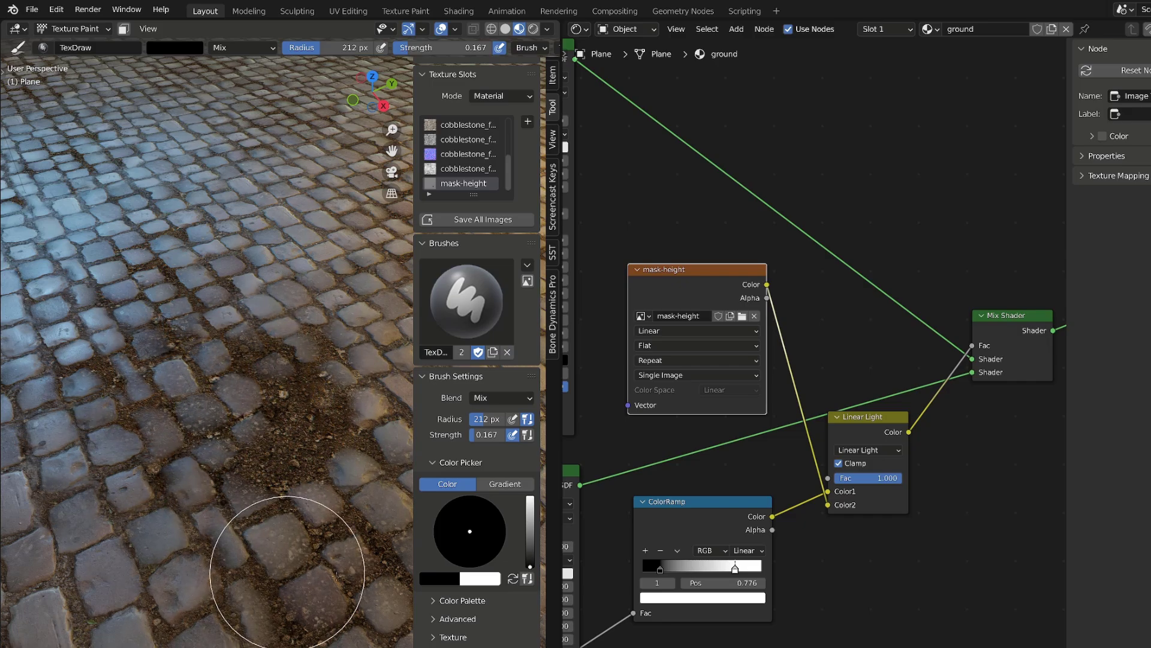
# Enlarge the brush to 311 px and spread the black-painted mud over a wider area around the patch.
pyautogui.press('f')
pyautogui.click(280, 555)
pyautogui.scroll(-4, 296, 439)
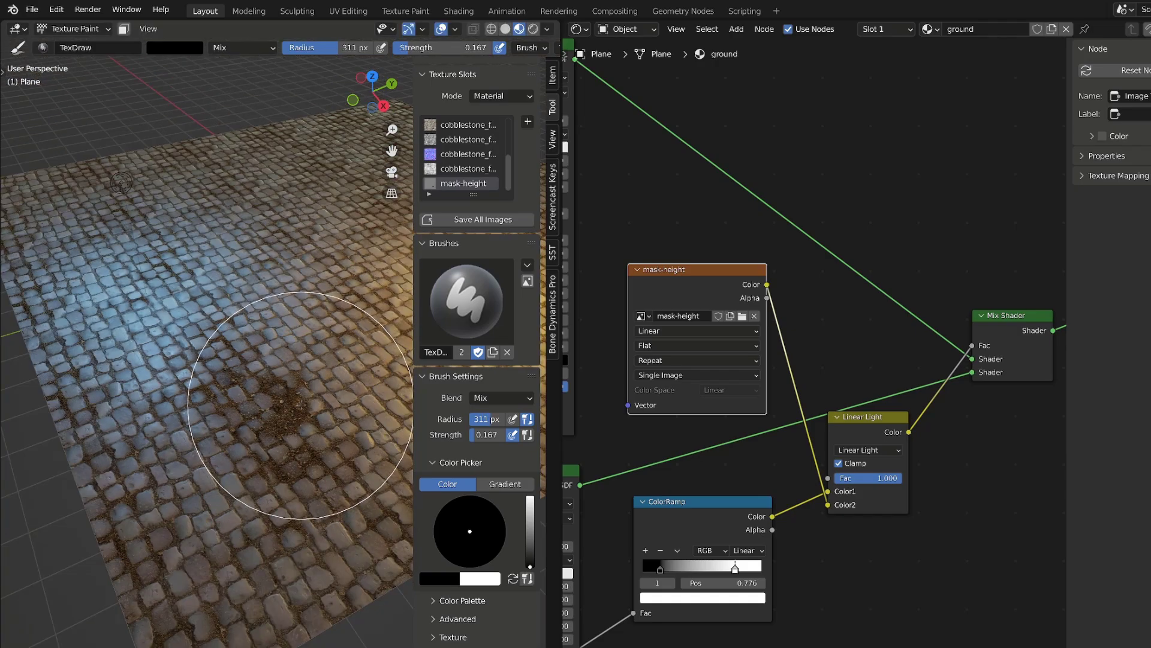
pyautogui.scroll(5, 245, 420)
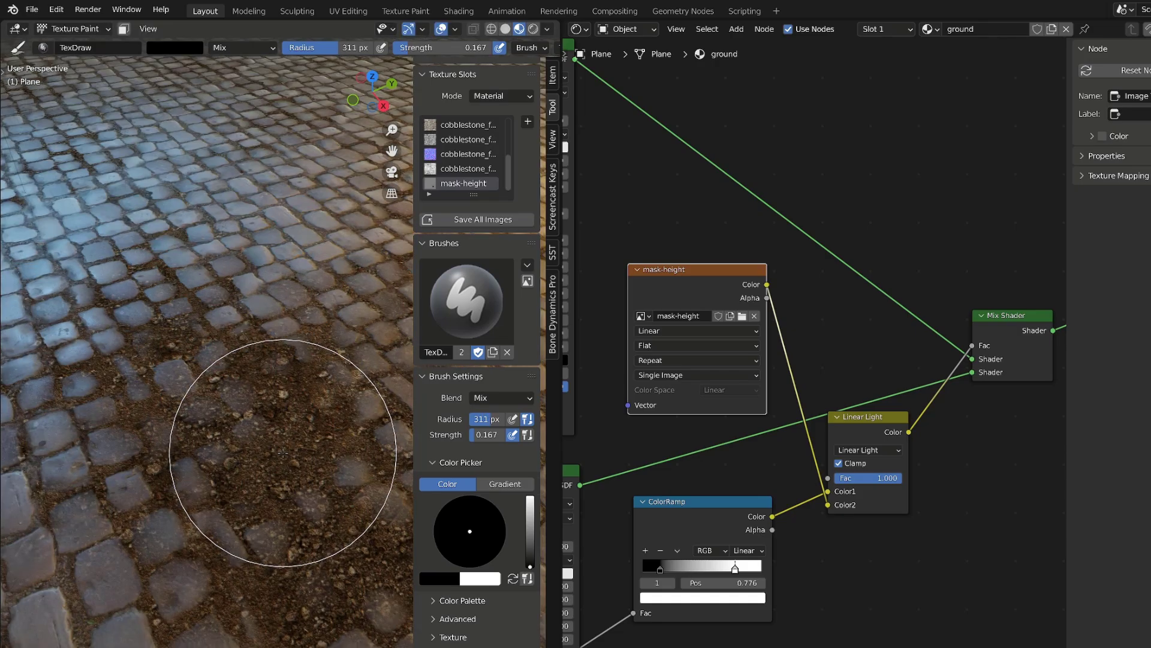
# Switch the brush to white at a 126 px radius and paint cobblestones back into the mud patch.
pyautogui.press('f')
pyautogui.press('x')
pyautogui.click(230, 443)
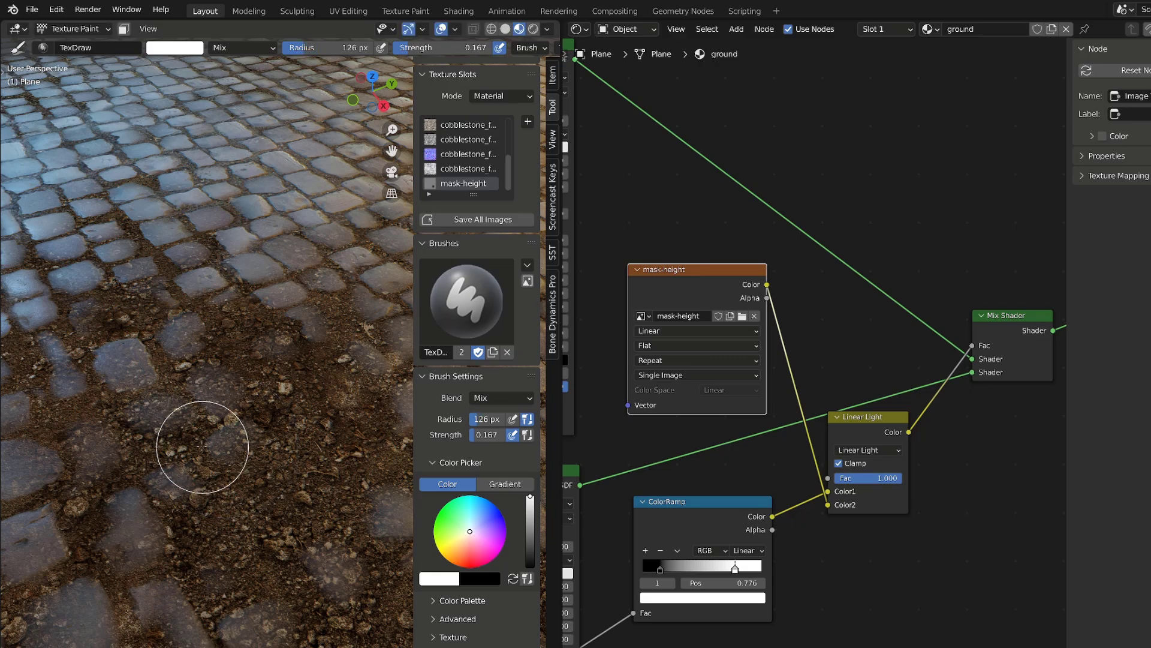
pyautogui.scroll(-2, 240, 455)
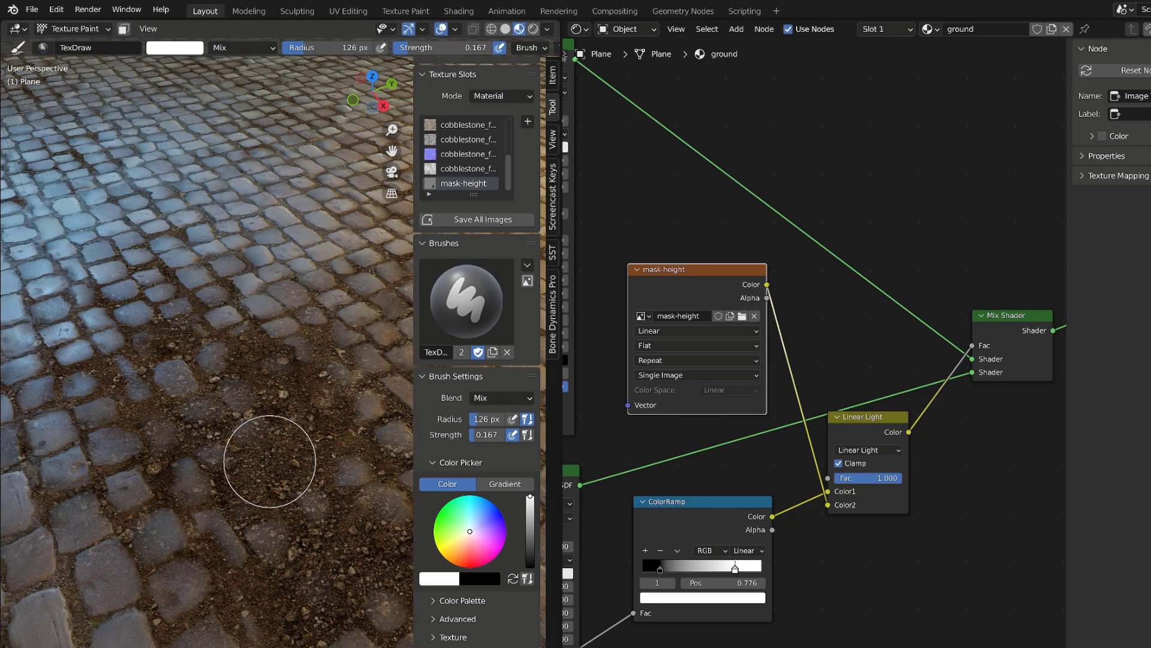
pyautogui.moveTo(254, 439); pyautogui.dragTo(257, 442)
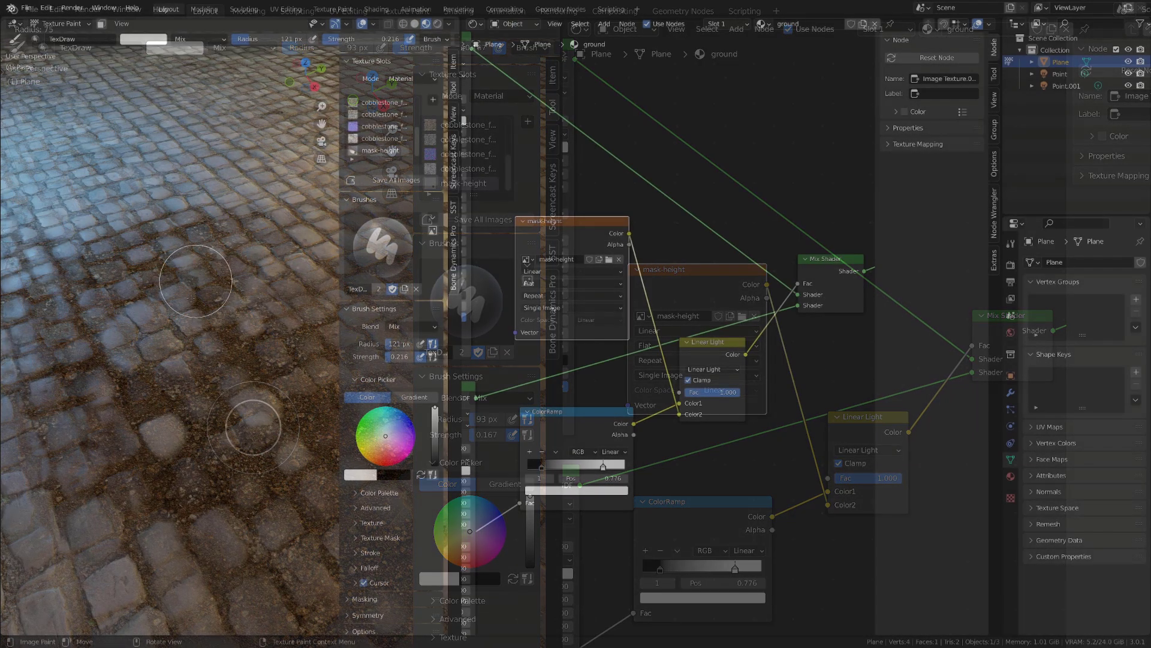
# Paint further mud areas in black with a 210 px brush, and save all painted images.
pyautogui.press('x')
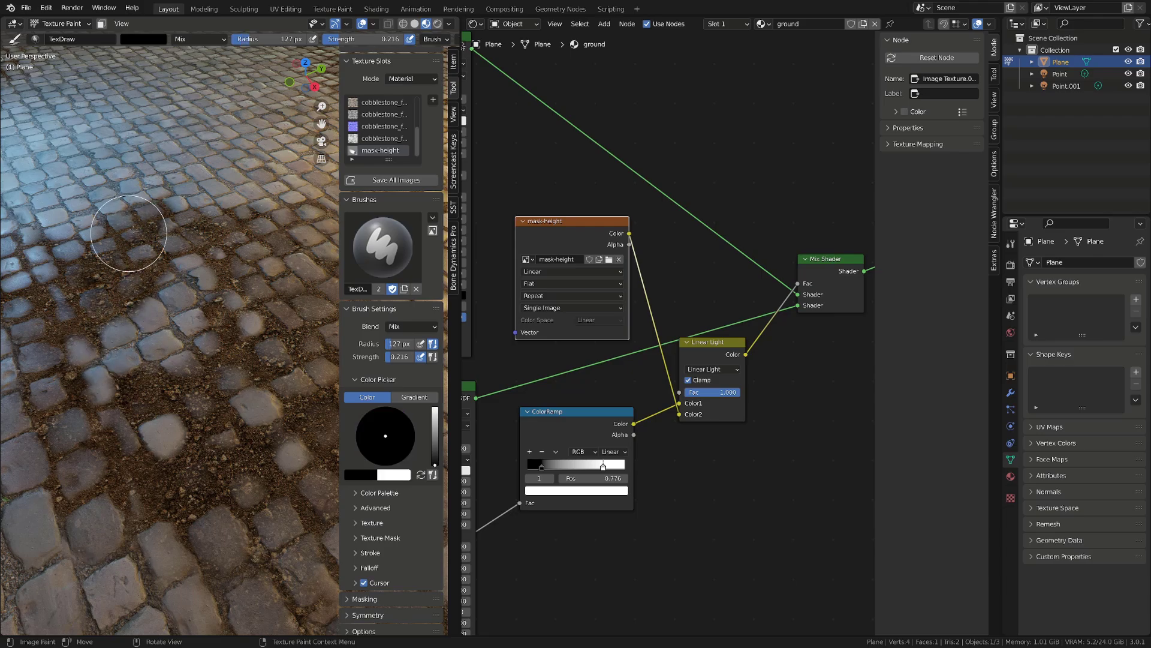
pyautogui.press('f')
pyautogui.click(203, 178)
pyautogui.press('x')
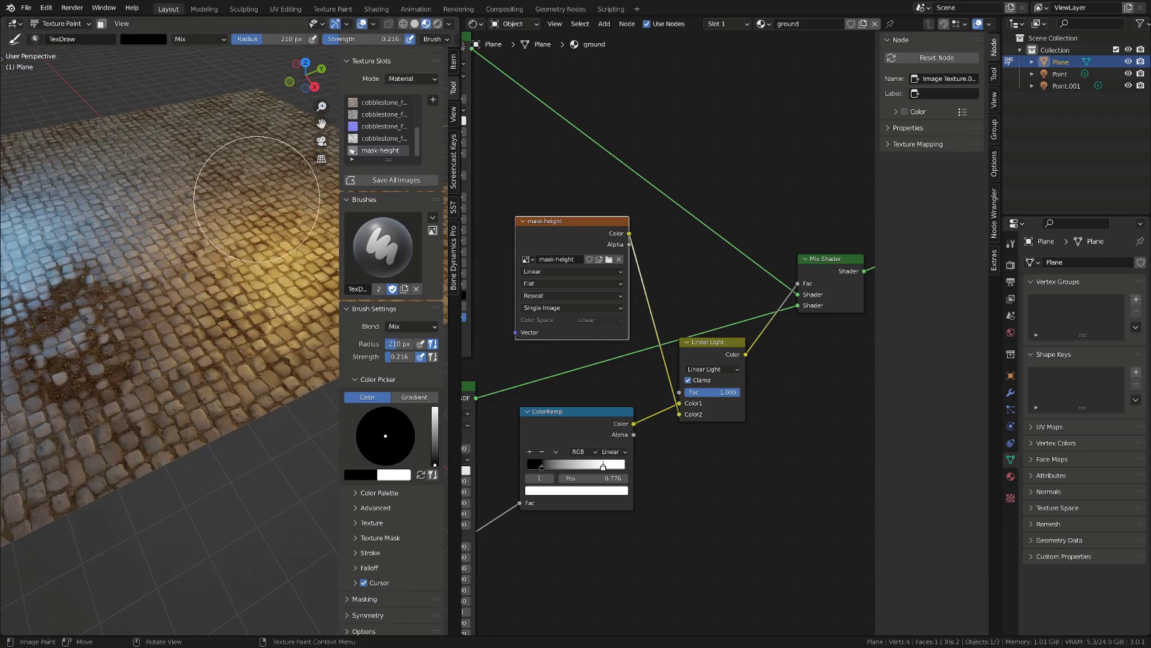
pyautogui.press('x')
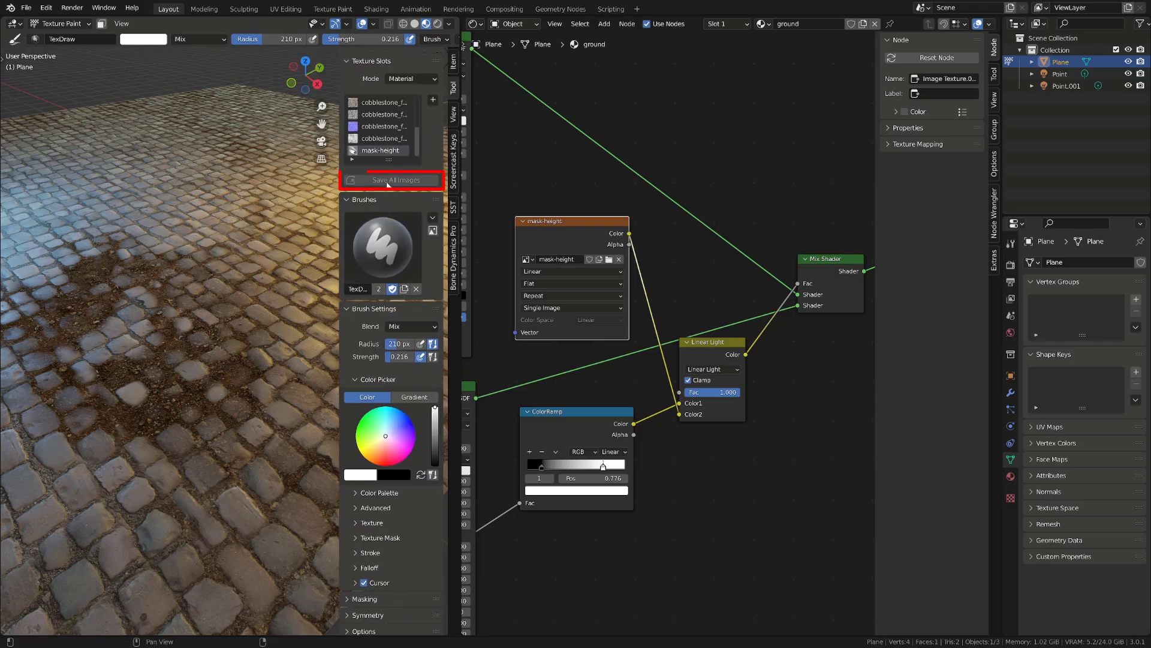
# Set the saved mask-height texture's Color Space to Linear again and hide the viewport sidebar.
pyautogui.click(597, 323)
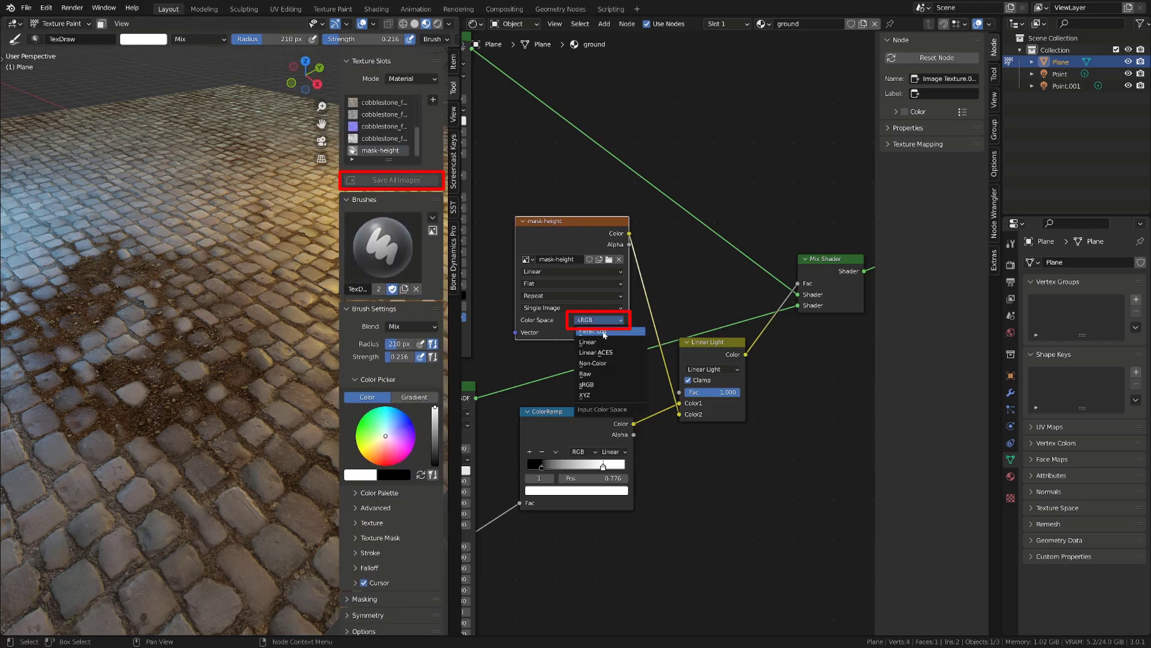
pyautogui.click(594, 336)
pyautogui.press('n')
pyautogui.scroll(3, 261, 293)
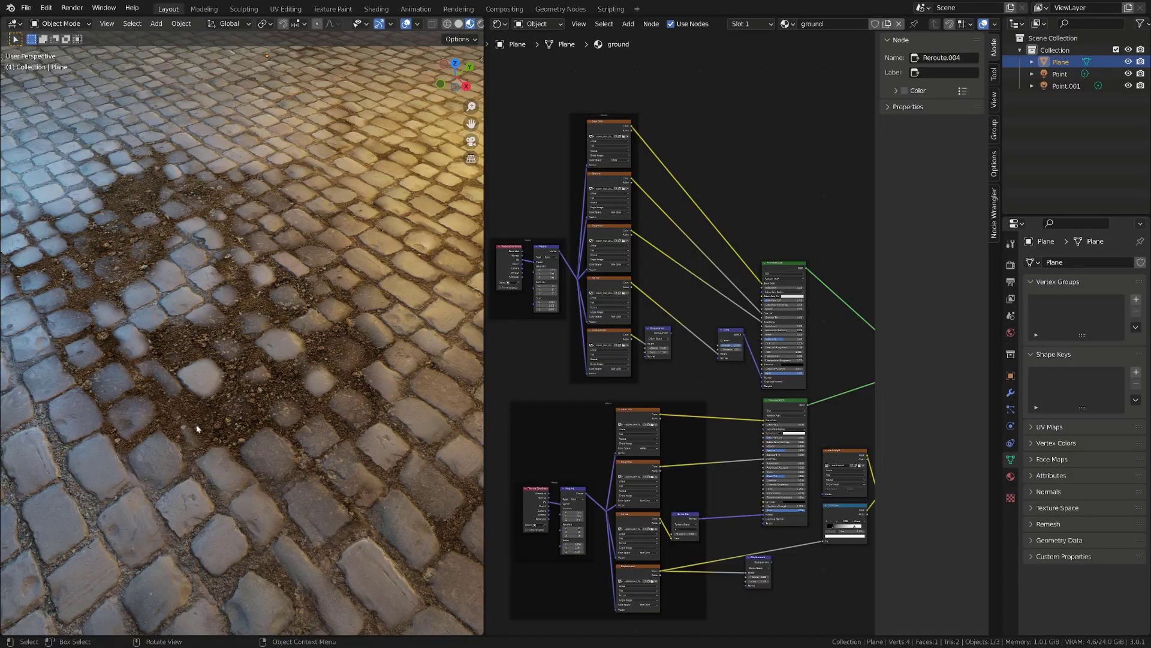
# Add an RGB Curves node on the link from the brown mud Base Color texture to its Principled BSDF.
pyautogui.scroll(5, 651, 205)
pyautogui.moveTo(690, 153); pyautogui.dragTo(711, 364, button='middle')
pyautogui.scroll(4, 696, 354)
pyautogui.hotkey('shift', 'a')
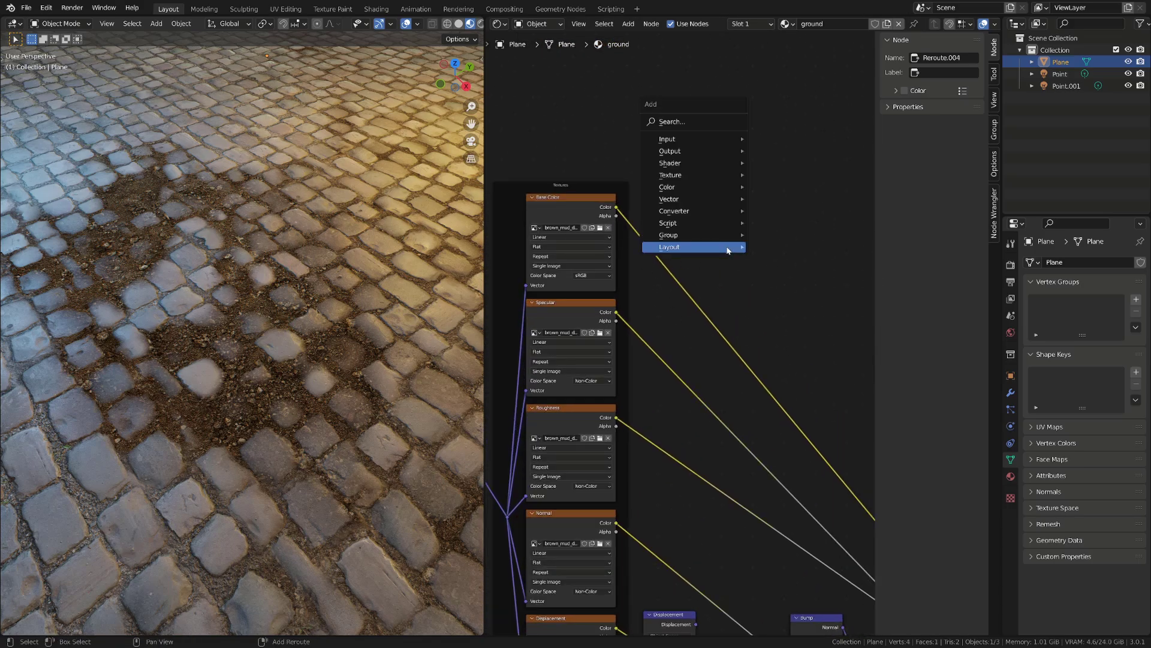
pyautogui.moveTo(711, 191)
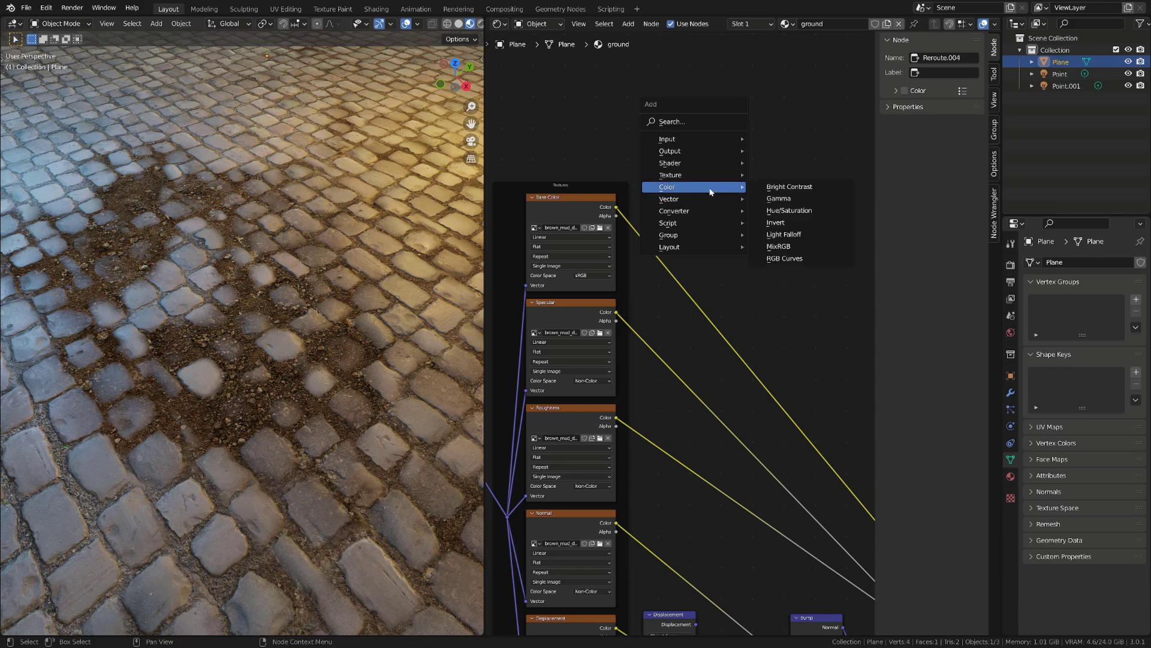
pyautogui.click(802, 259)
pyautogui.click(805, 300)
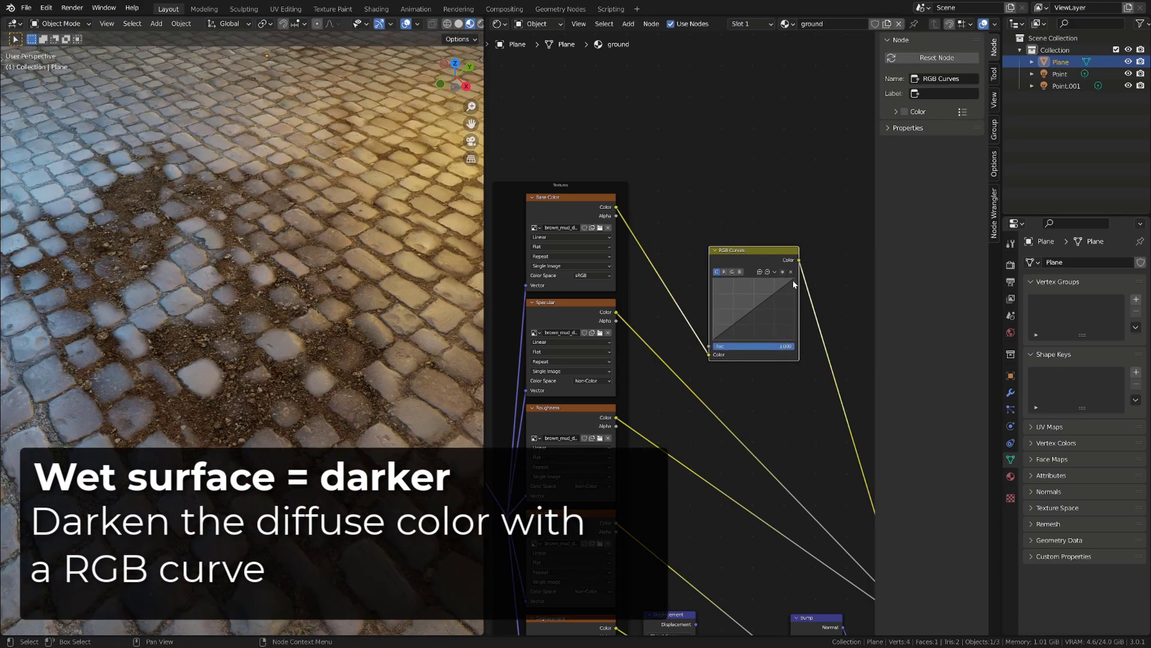
# Lower the white end point of the RGB Curves node to darken the mud's base colour.
pyautogui.click(795, 284)
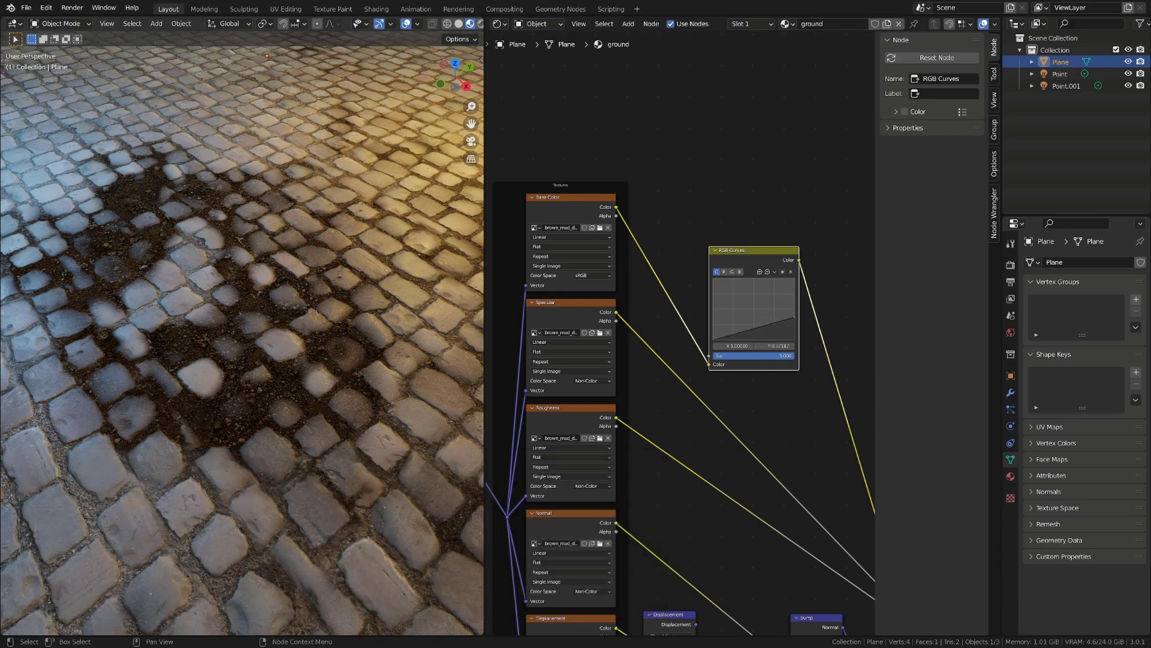
pyautogui.moveTo(794, 317); pyautogui.dragTo(793, 280)
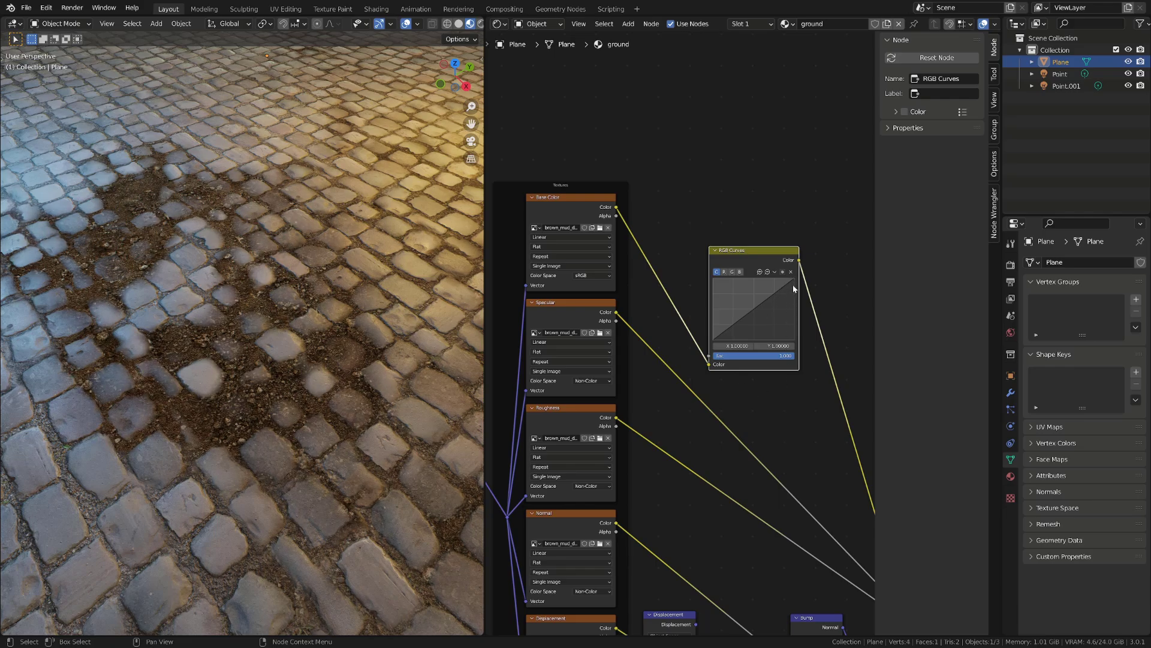
pyautogui.moveTo(794, 299); pyautogui.dragTo(794, 311)
pyautogui.scroll(-6, 750, 510)
pyautogui.moveTo(750, 510); pyautogui.dragTo(745, 234, button='middle')
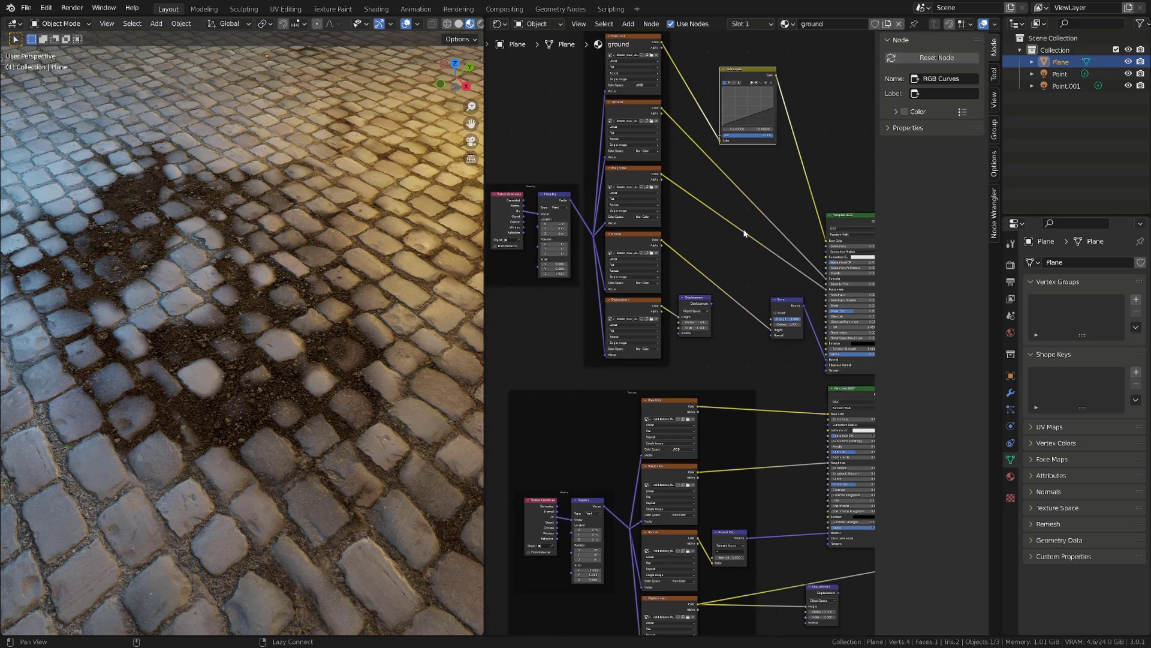
# Duplicate the RGB Curves node onto the cobblestone Base Color link and lower its white end point to Y 0.275.
pyautogui.scroll(-2, 745, 234)
pyautogui.hotkey('shift', 'd')
pyautogui.click(760, 415)
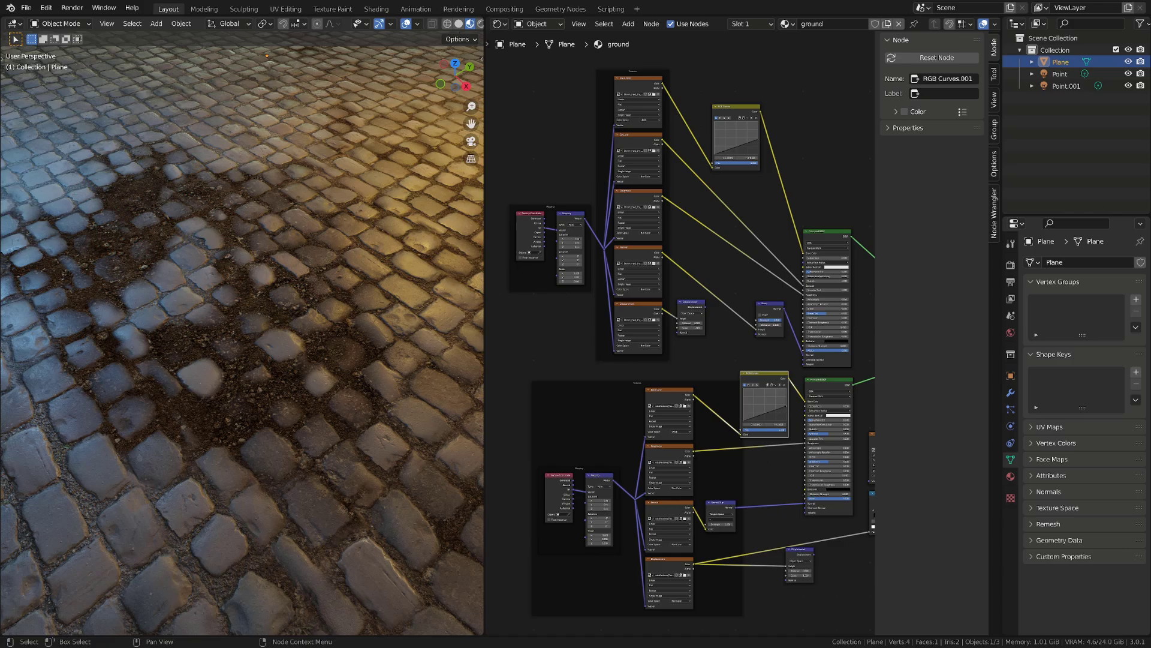
pyautogui.scroll(4, 780, 440)
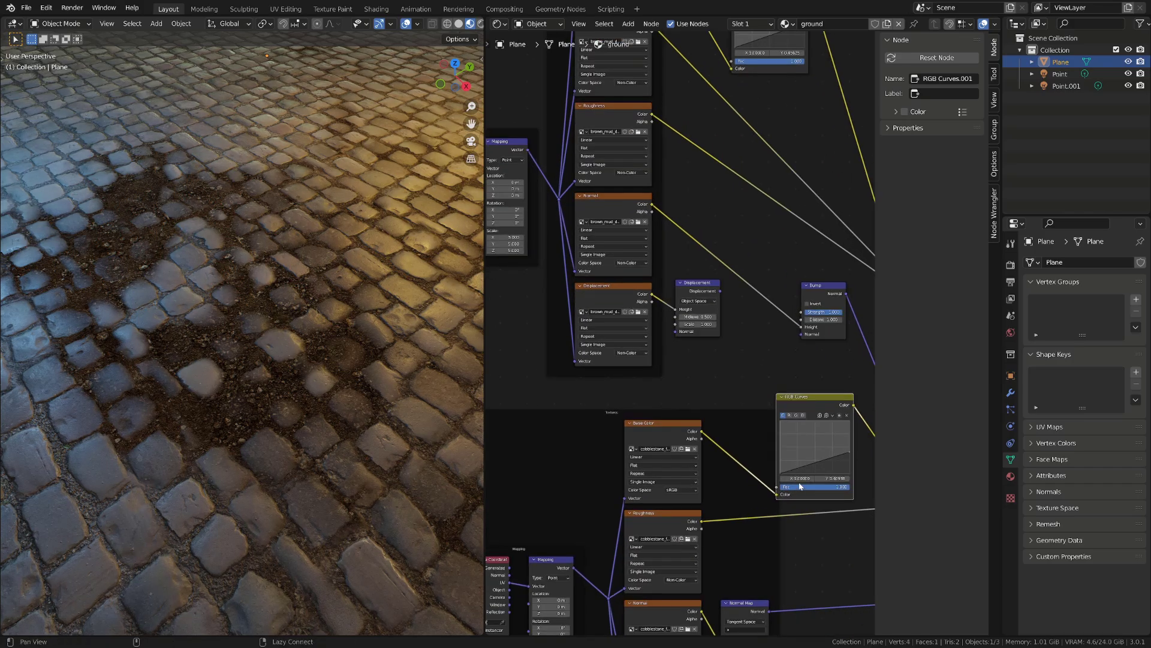
pyautogui.moveTo(638, 404)
pyautogui.mouseDown()
pyautogui.moveTo(534, 404)
pyautogui.moveTo(638, 404)
pyautogui.mouseUp()
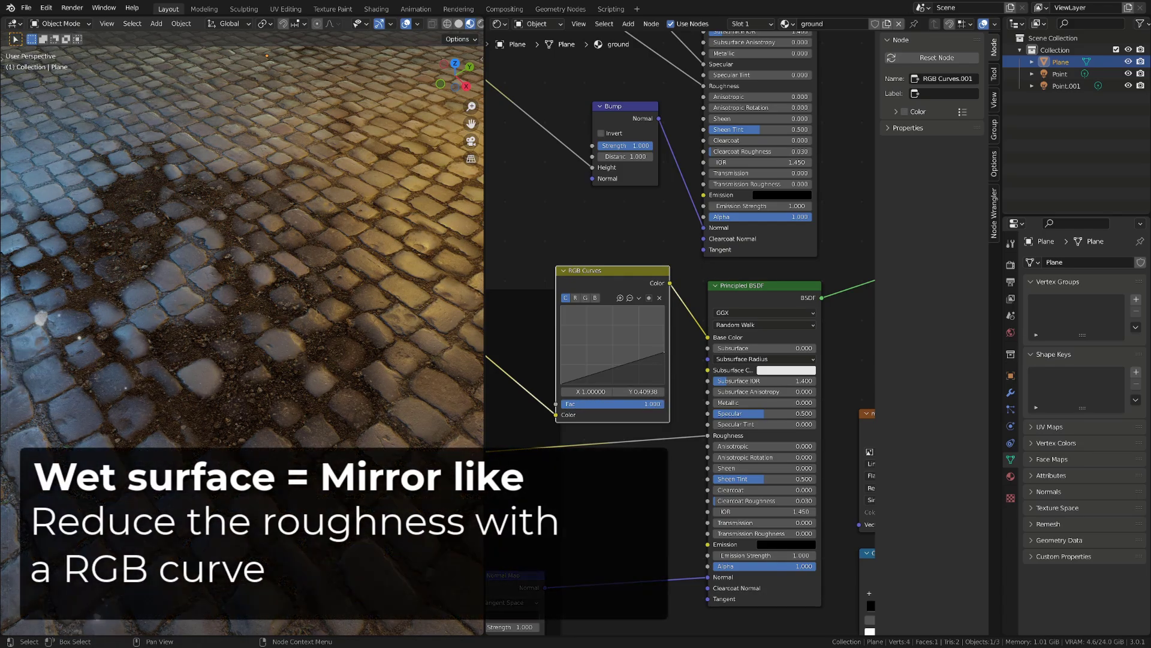
pyautogui.moveTo(664, 352); pyautogui.dragTo(664, 363)
# Duplicate the RGB Curves node onto the cobblestone Roughness link and lower its end point to about Y 0.34.
pyautogui.scroll(-3, 679, 326)
pyautogui.moveTo(485, 401); pyautogui.dragTo(554, 350, button='middle')
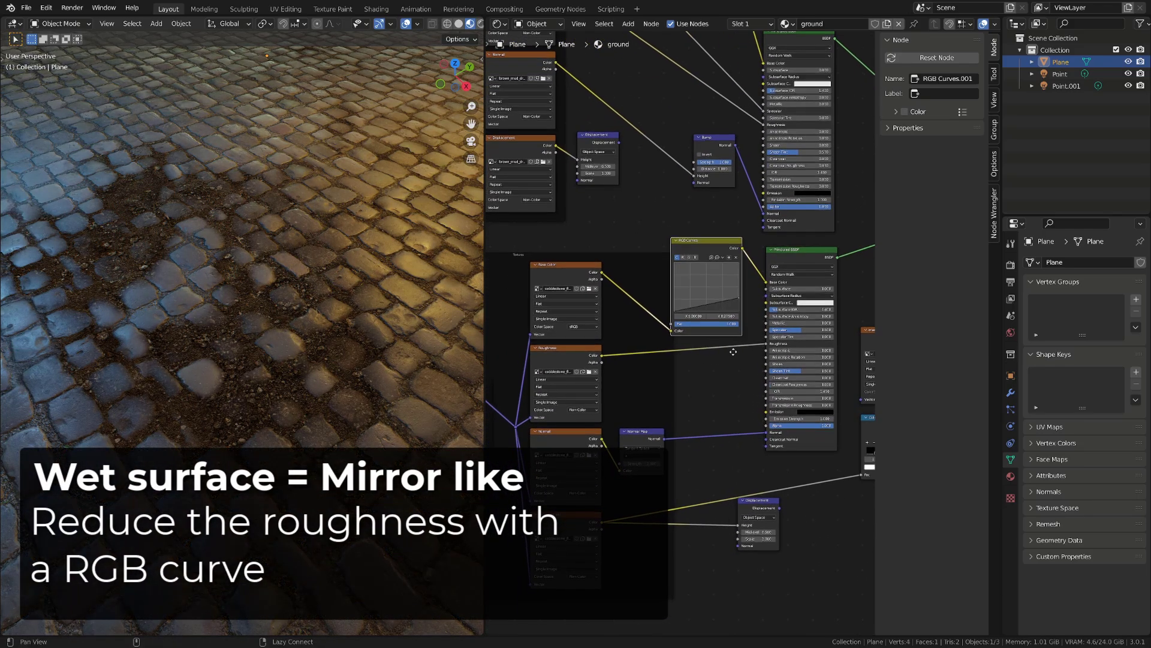
pyautogui.click(554, 350)
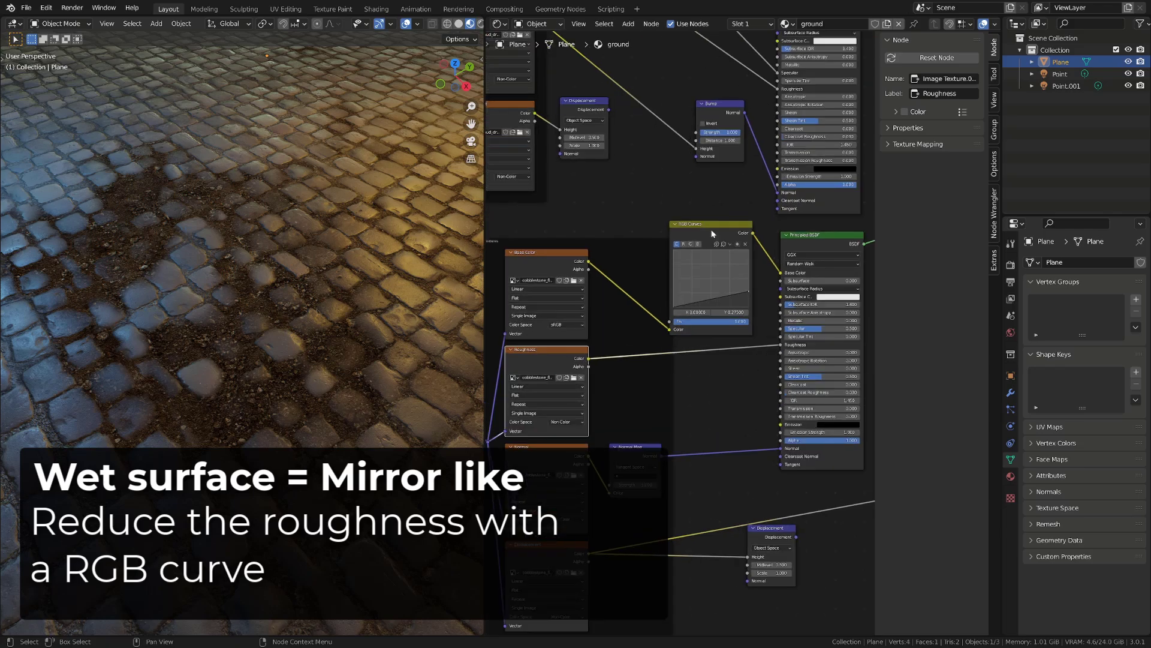
pyautogui.click(714, 239)
pyautogui.scroll(1, 713, 240)
pyautogui.hotkey('shift', 'd')
pyautogui.click(724, 340)
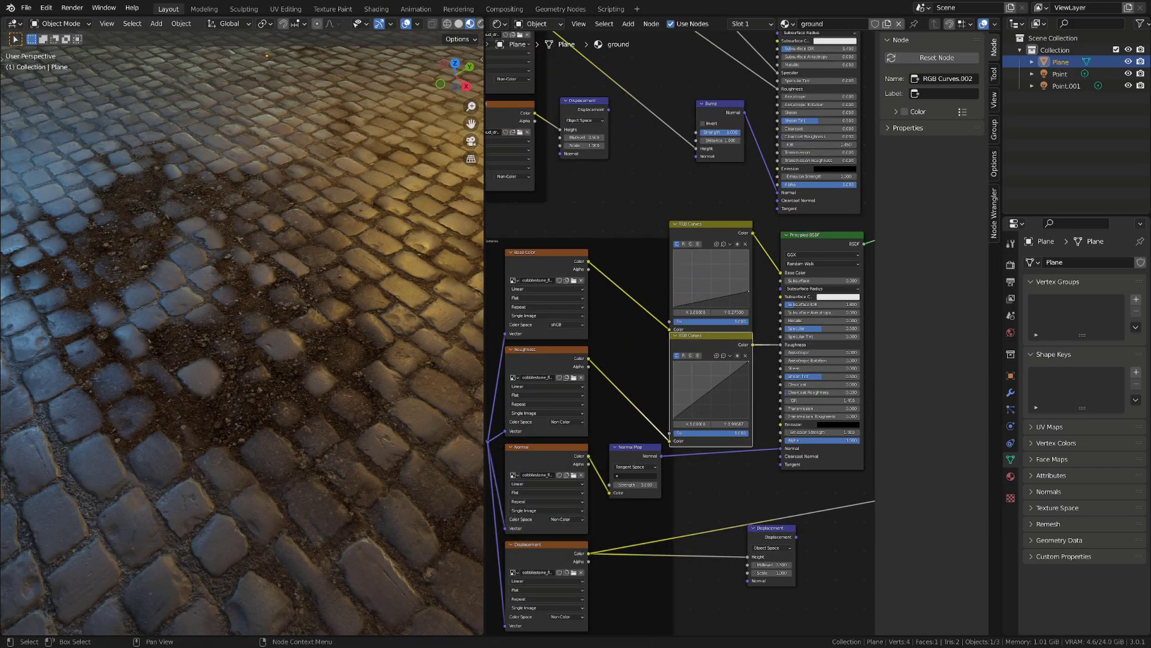
pyautogui.moveTo(748, 369); pyautogui.dragTo(749, 406)
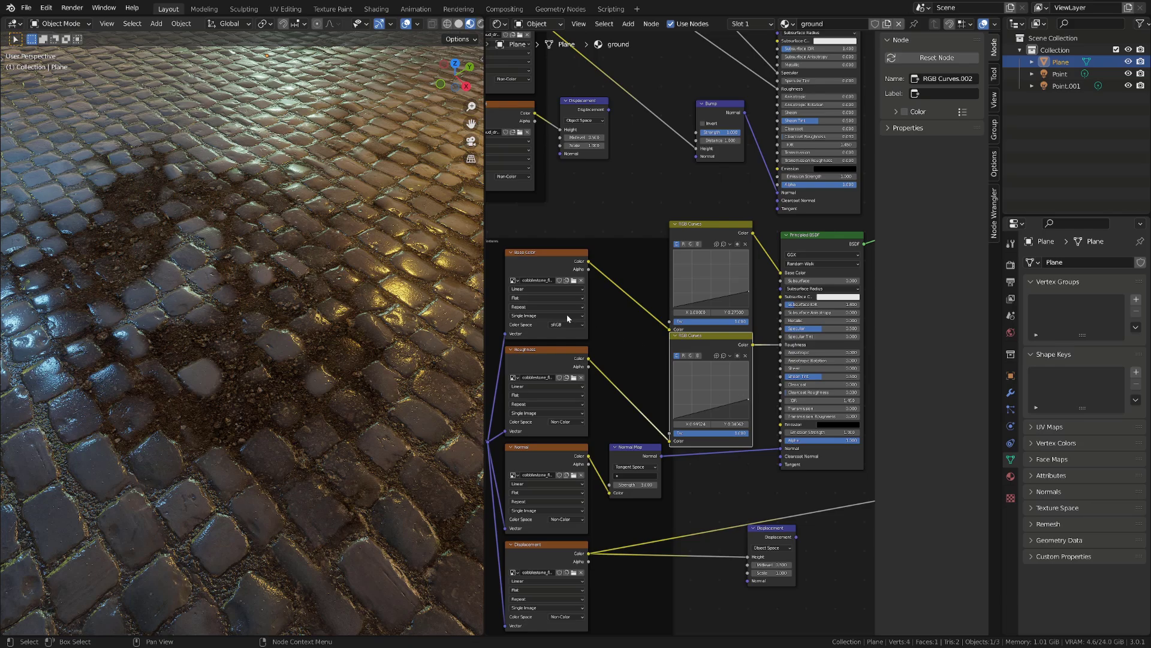
# Duplicate the cobblestone roughness RGB Curves node onto the brown mud Roughness link and collapse the copy.
pyautogui.scroll(-3, 696, 359)
pyautogui.moveTo(696, 344); pyautogui.dragTo(696, 434, button='middle')
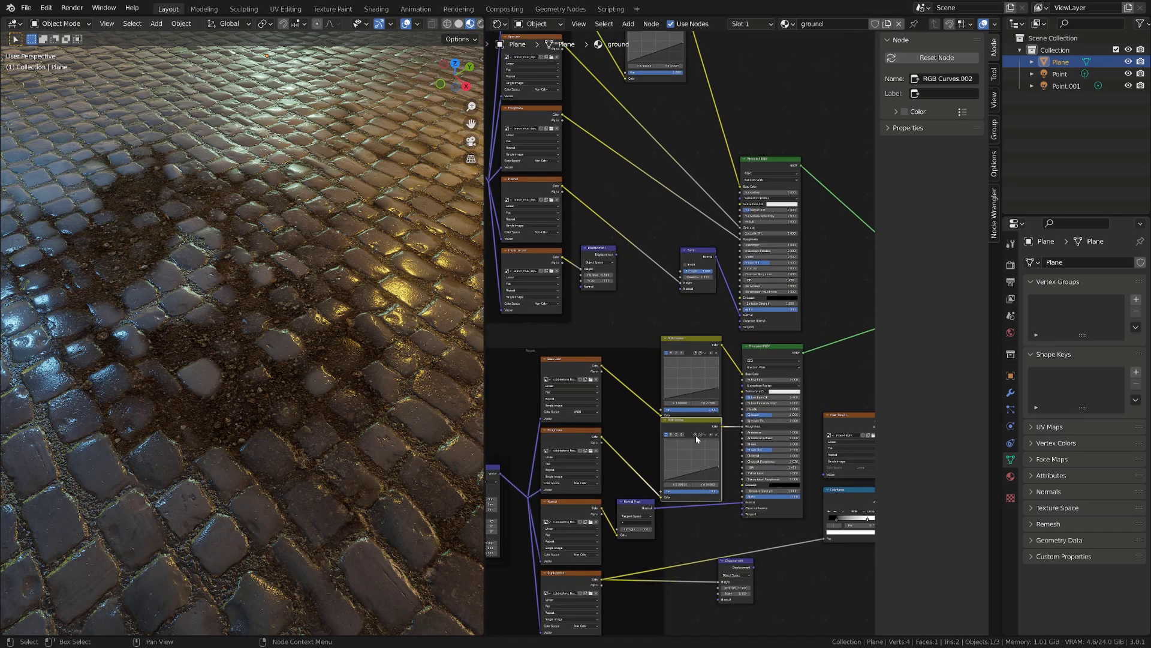
pyautogui.moveTo(695, 393); pyautogui.dragTo(708, 466, button='middle')
pyautogui.hotkey('shift', 'd')
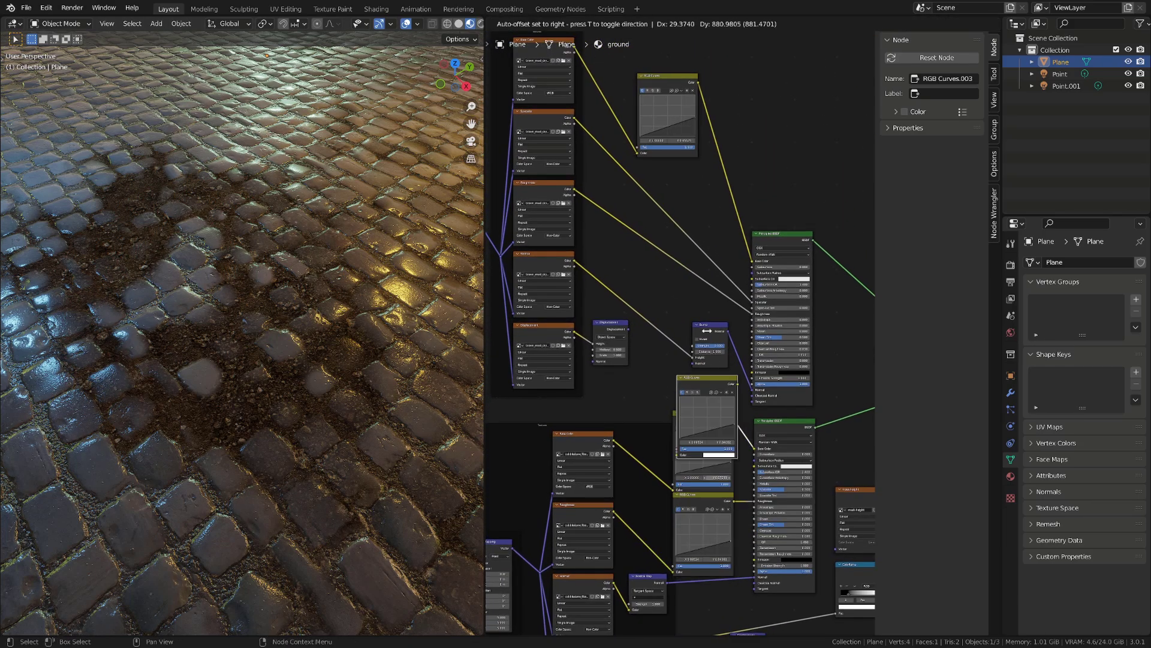
pyautogui.click(691, 239)
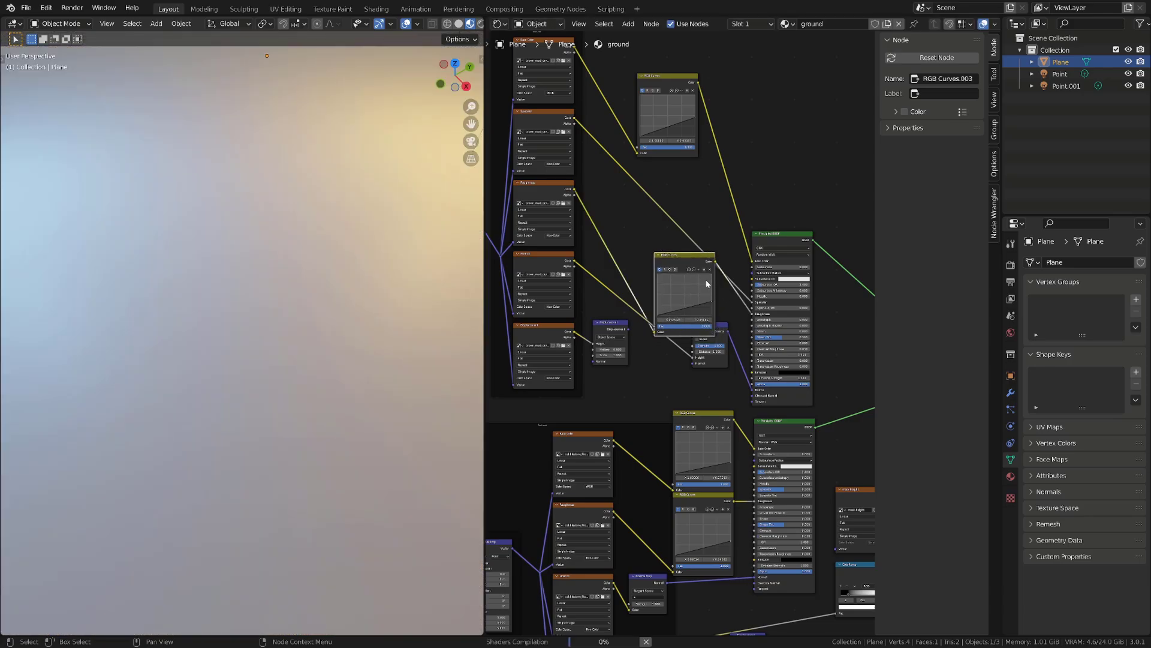
pyautogui.press('h')
# Move the cobblestone Normal Map node farther from its Normal texture to make room between them.
pyautogui.moveTo(684, 630); pyautogui.dragTo(703, 433, button='middle')
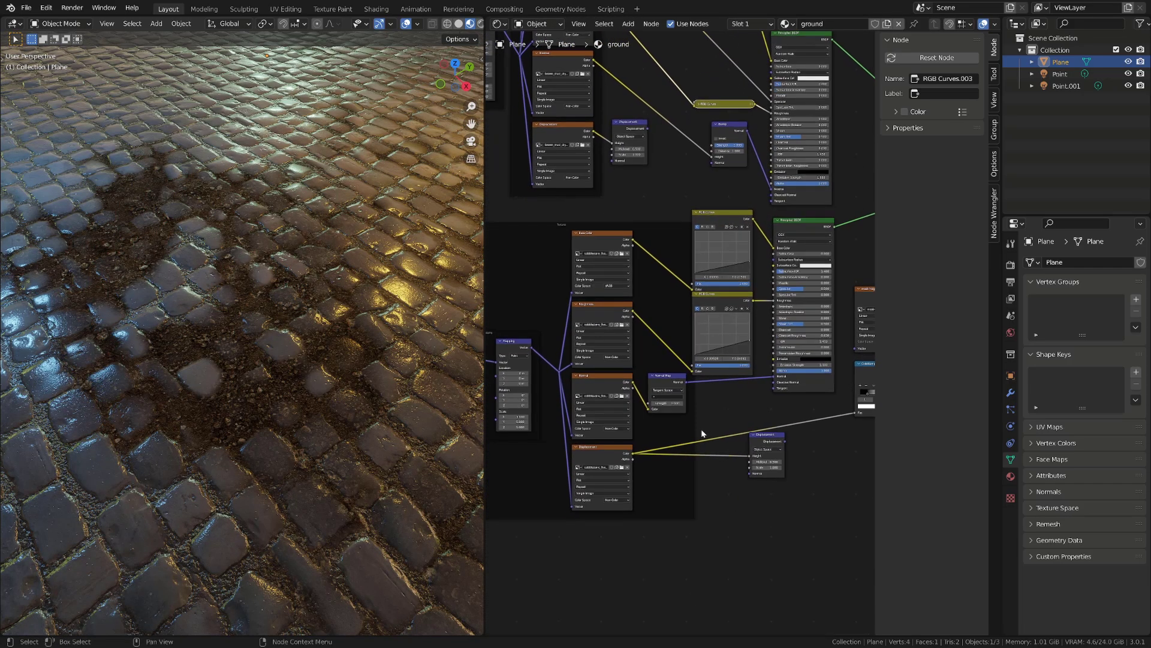
pyautogui.scroll(2, 703, 432)
pyautogui.click(587, 405)
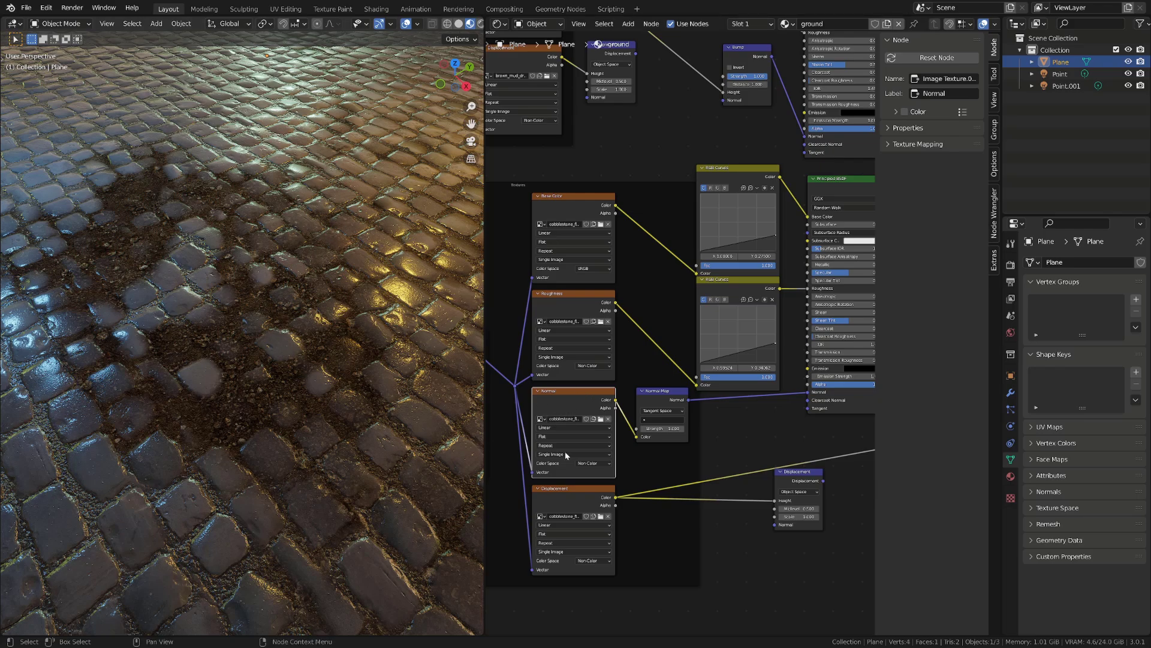
pyautogui.moveTo(670, 398); pyautogui.dragTo(721, 413)
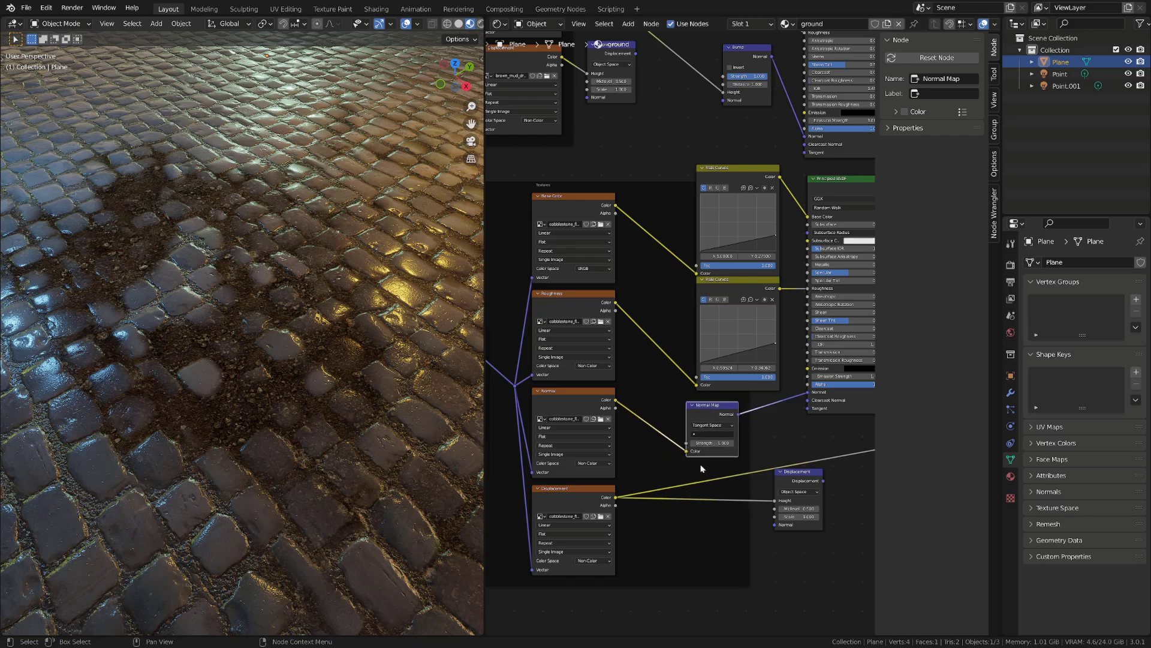
# Preview the cobblestone Normal texture, disconnect it from the Normal Map node, and inspect that node's default colour values.
pyautogui.keyDown('ctrl'); pyautogui.keyDown('shift'); pyautogui.click(586, 406); pyautogui.keyUp('shift'); pyautogui.keyUp('ctrl')
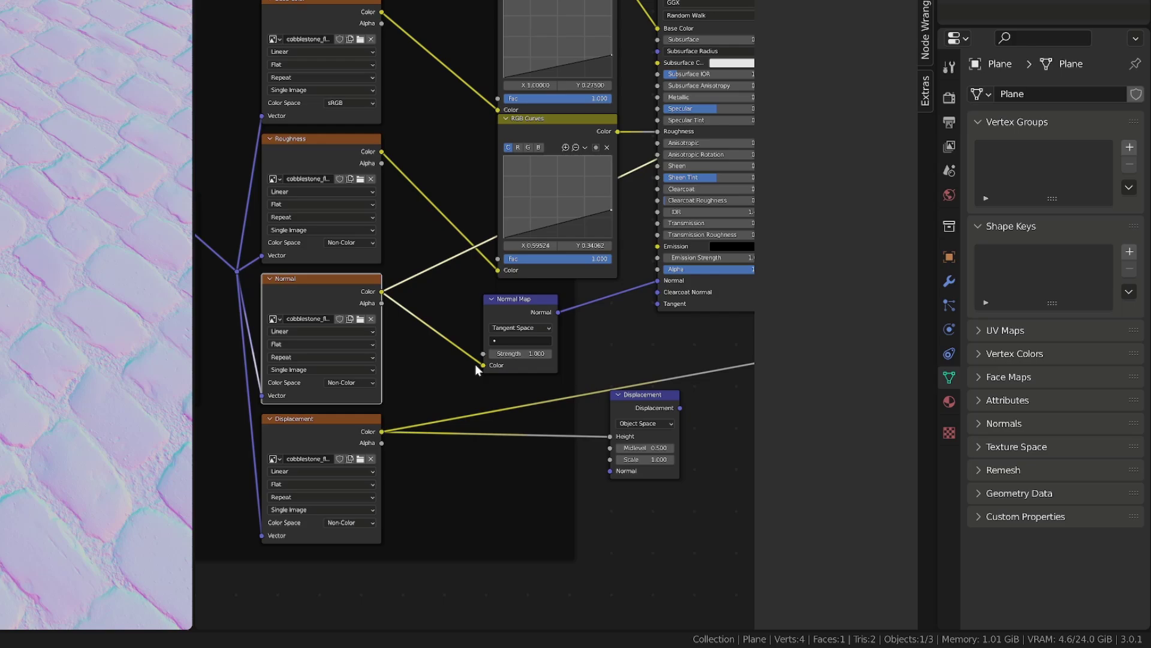
pyautogui.moveTo(481, 364); pyautogui.dragTo(402, 322)
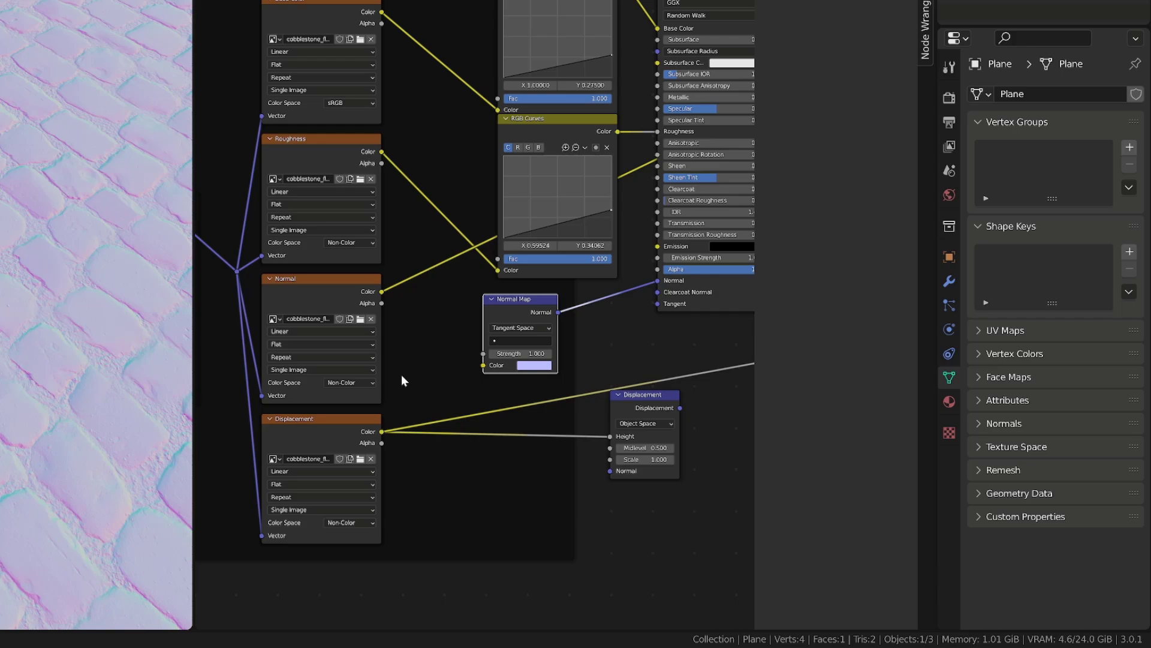
pyautogui.click(533, 366)
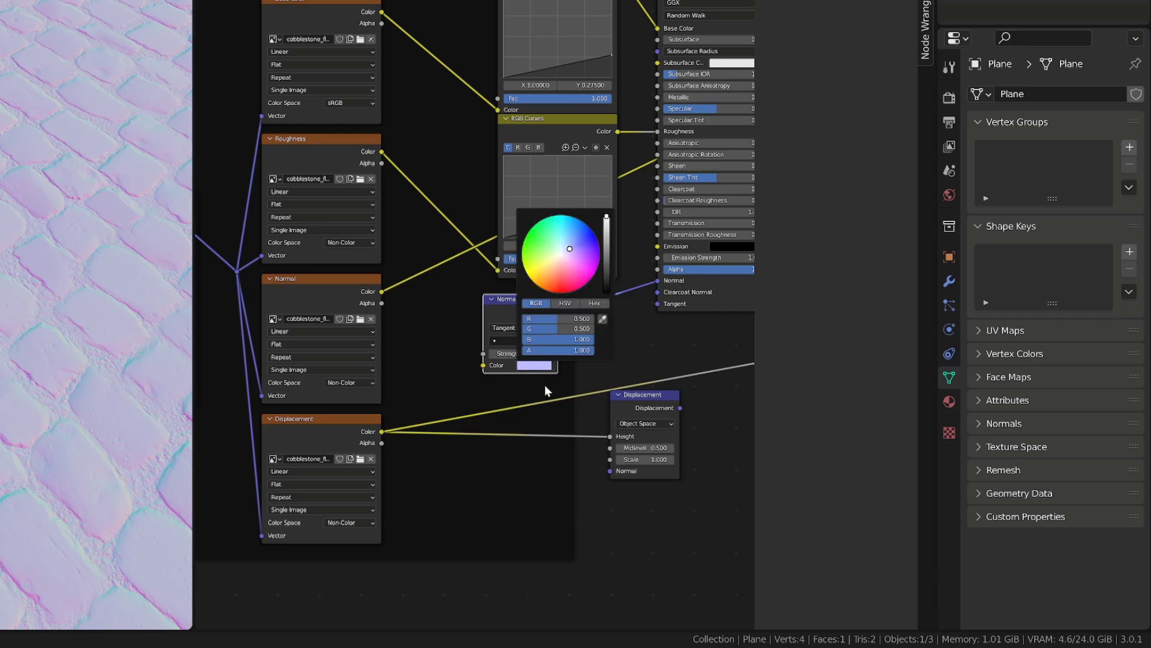
pyautogui.click(539, 368)
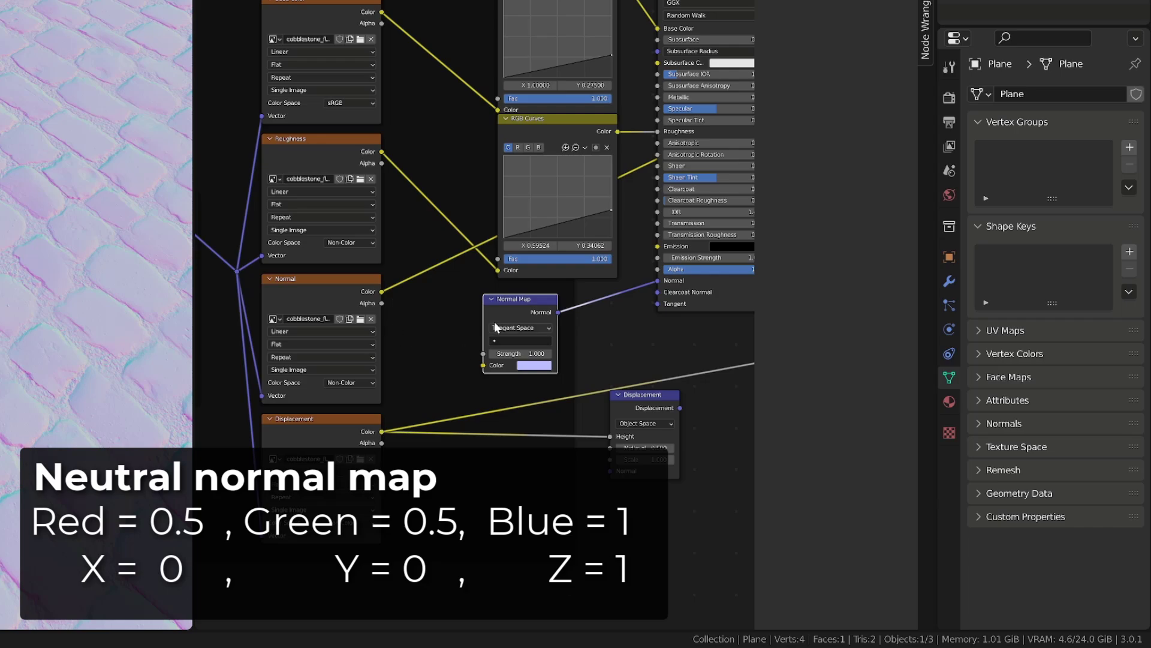
# Add a MixRGB node between the cobblestone Normal texture (Color1) and Normal Map, with Fac 0 and Color2 at R 0.5, G 0.5, B 1.
pyautogui.hotkey('shift', 'a')
pyautogui.moveTo(456, 308)
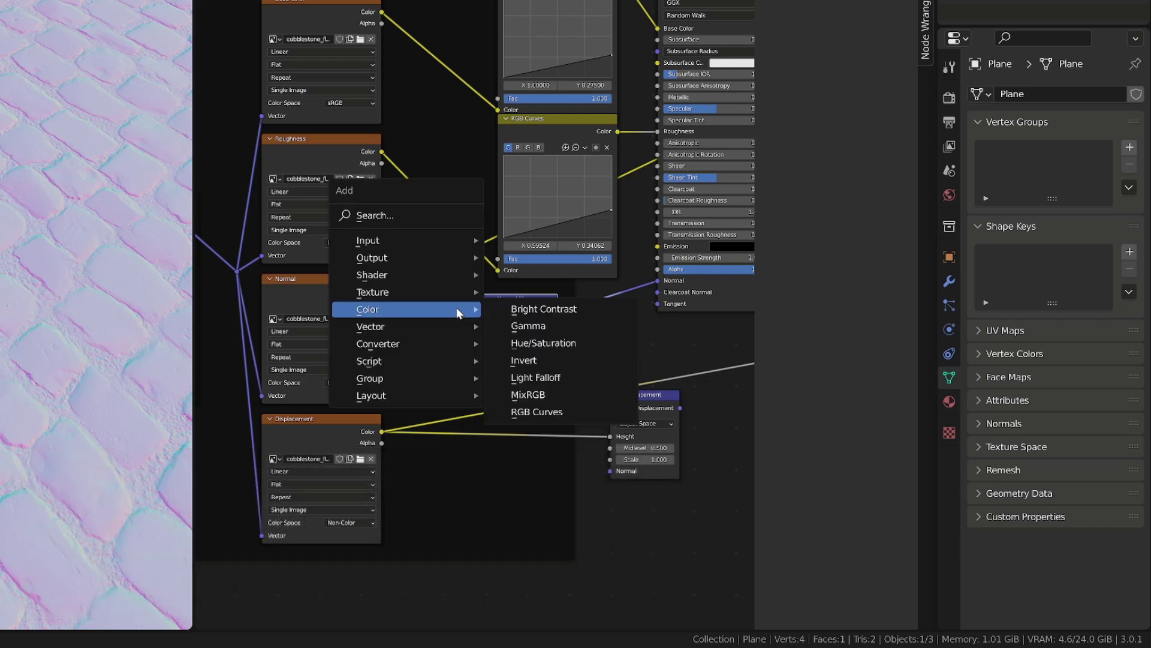
pyautogui.click(547, 394)
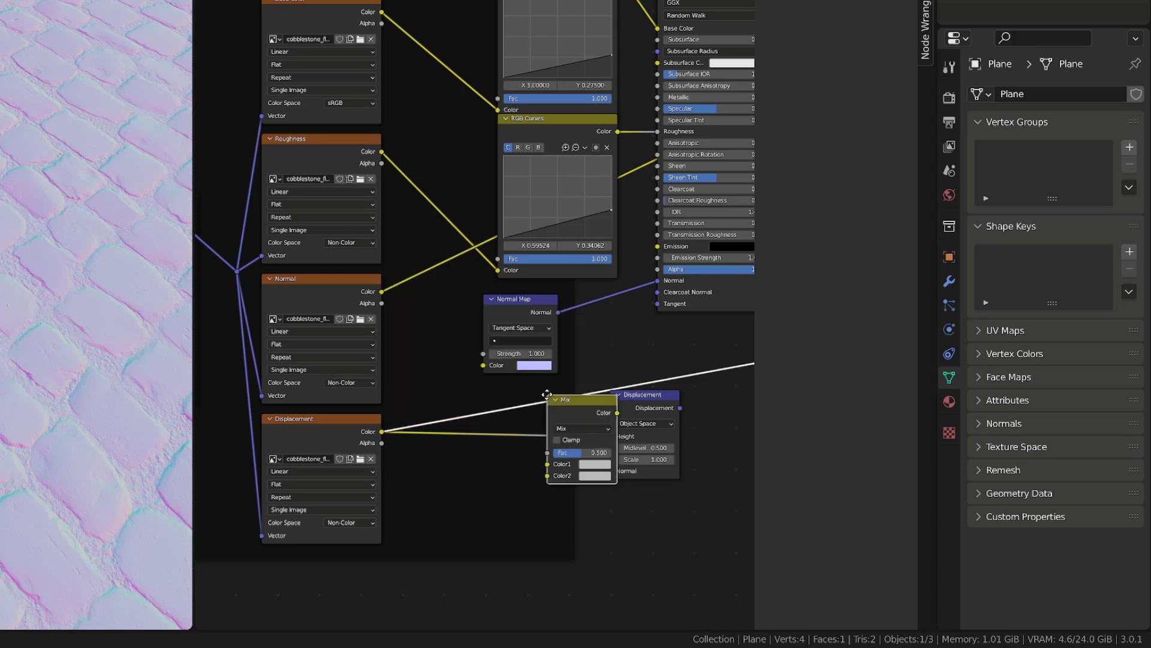
pyautogui.click(409, 293)
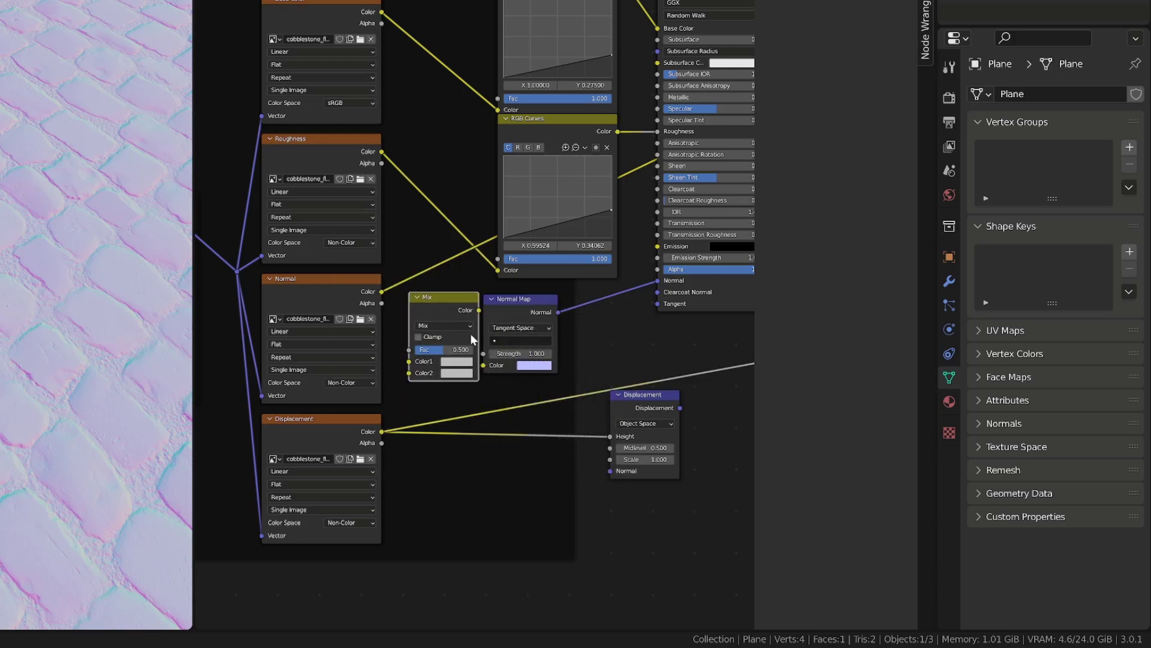
pyautogui.scroll(2, 507, 312)
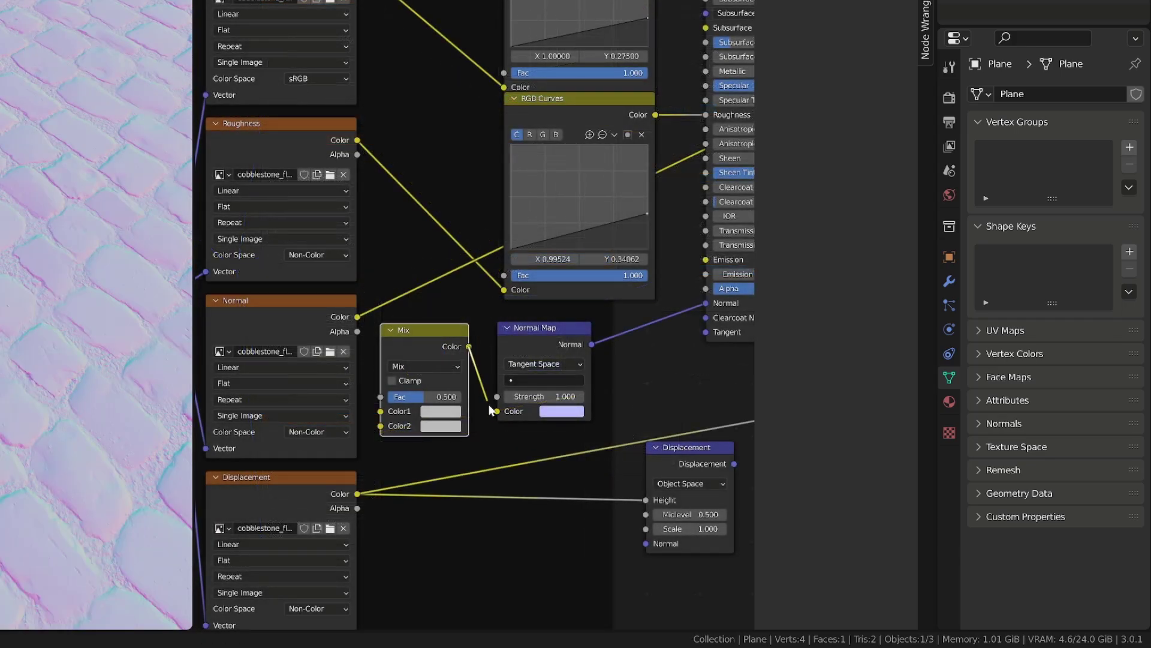
pyautogui.moveTo(469, 347); pyautogui.dragTo(499, 414)
pyautogui.moveTo(357, 317); pyautogui.dragTo(393, 396)
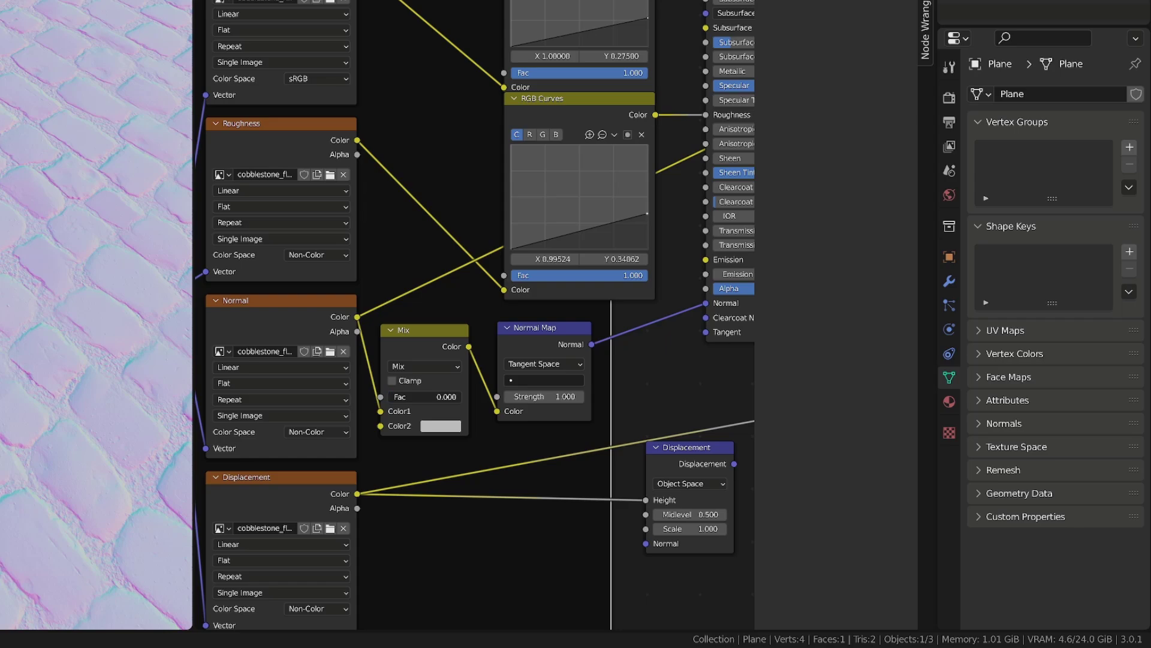
pyautogui.click(442, 426)
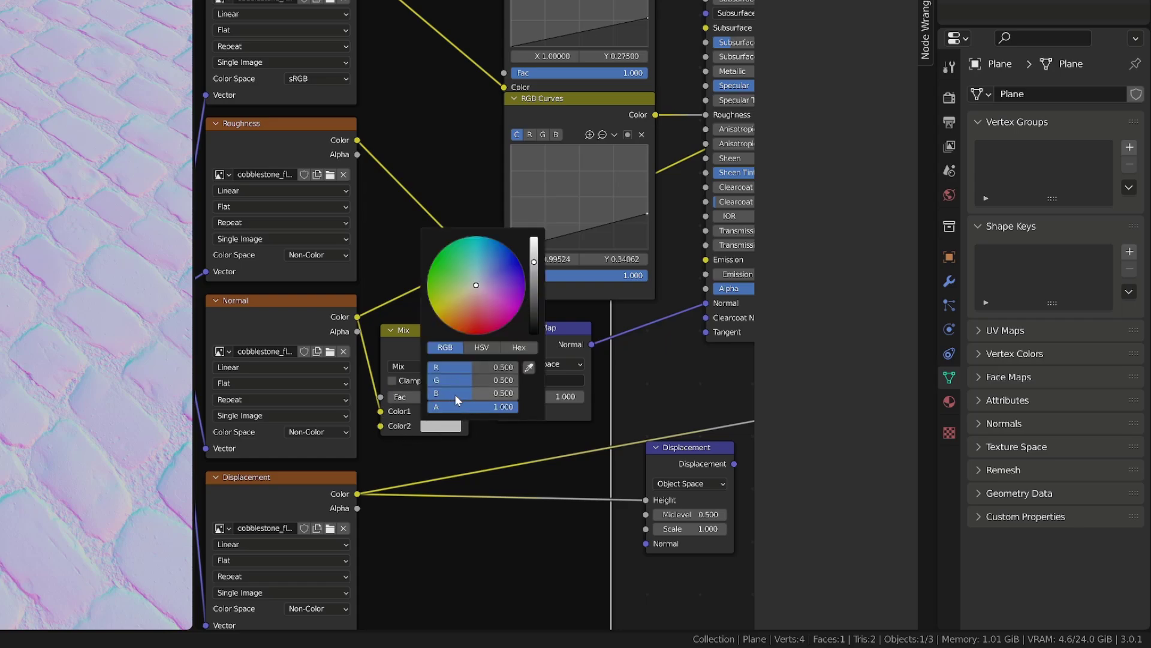
pyautogui.moveTo(456, 395); pyautogui.dragTo(509, 395)
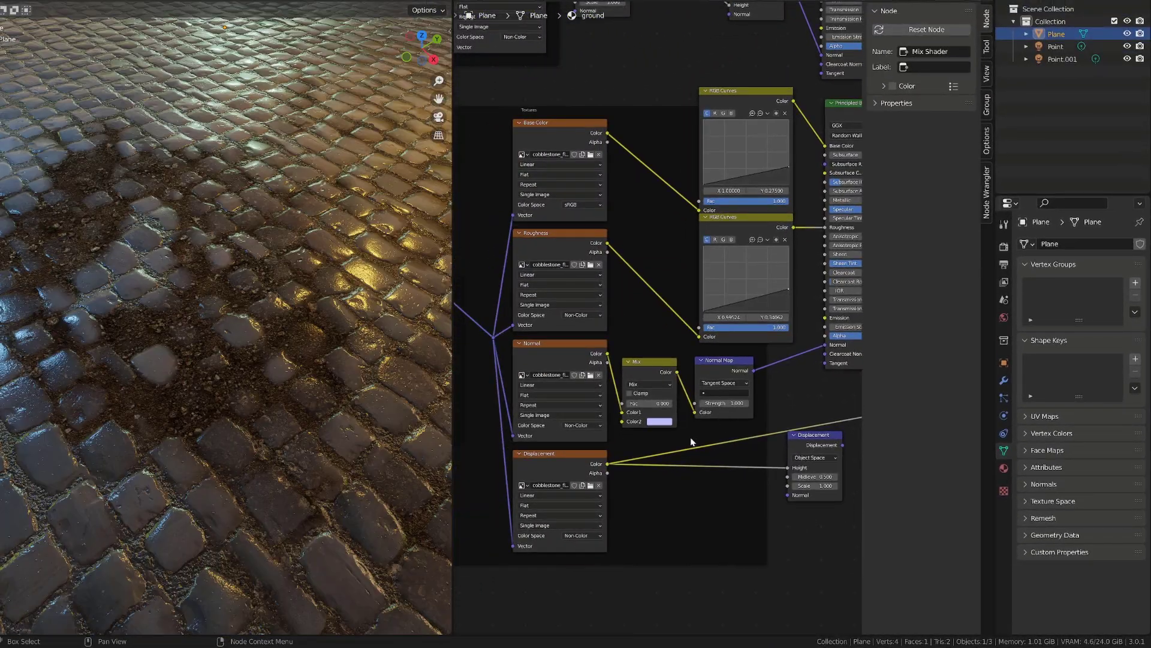
# Set Fac to 0 on the normal Mix and both cobblestone RGB Curves nodes, lowering the roughness curve's end point to about Y 0.17.
pyautogui.scroll(1, 691, 442)
pyautogui.moveTo(624, 425)
pyautogui.mouseDown()
pyautogui.moveTo(675, 425)
pyautogui.moveTo(618, 425)
pyautogui.mouseUp()
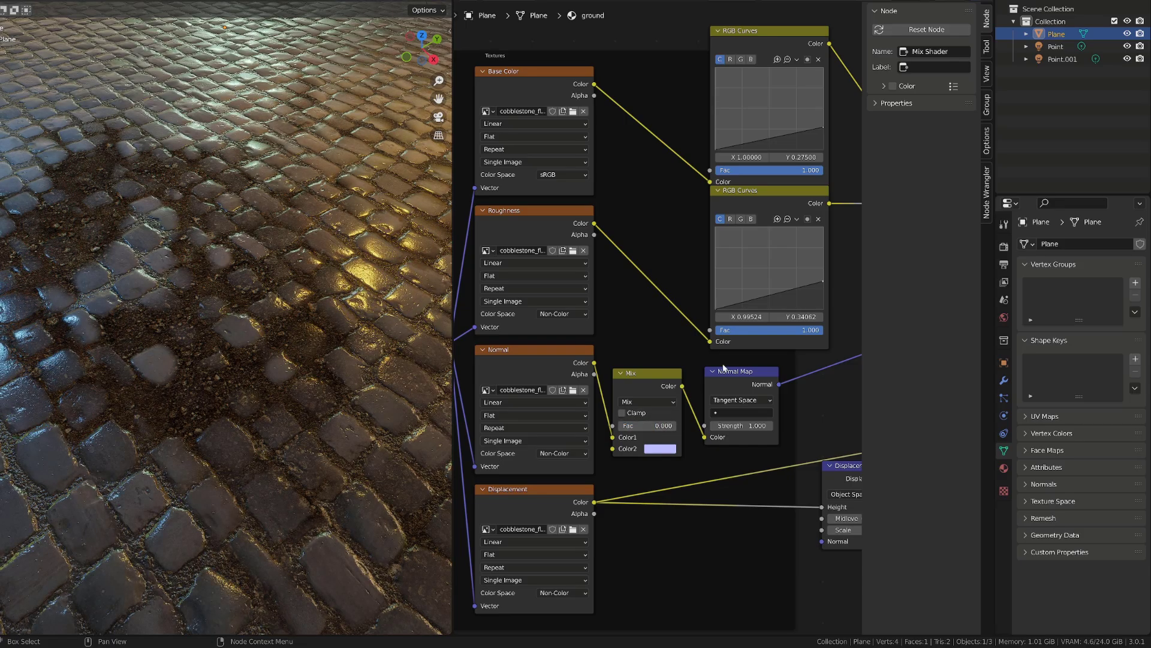
pyautogui.moveTo(824, 289); pyautogui.dragTo(713, 336)
# Duplicate the normal Mix node onto the link between the brown mud Normal texture and its Normal Map node.
pyautogui.click(652, 383)
pyautogui.scroll(-3, 662, 379)
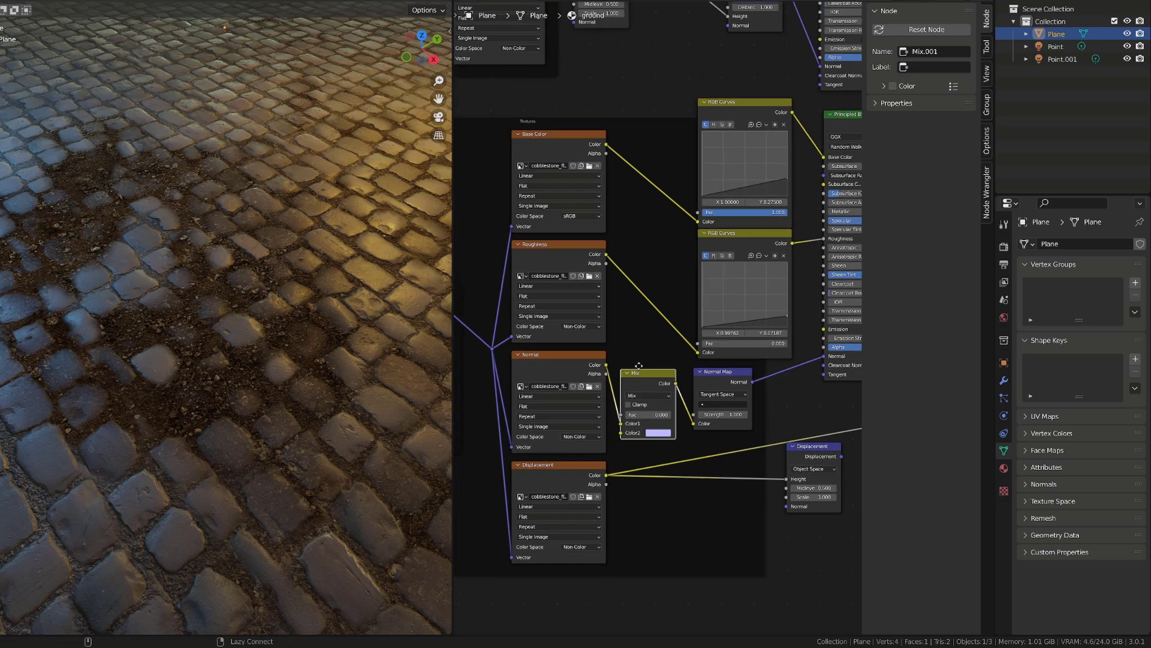
pyautogui.moveTo(658, 364); pyautogui.dragTo(657, 499, button='middle')
pyautogui.hotkey('shift', 'd')
pyautogui.click(660, 221)
pyautogui.moveTo(661, 221); pyautogui.dragTo(661, 255, button='middle')
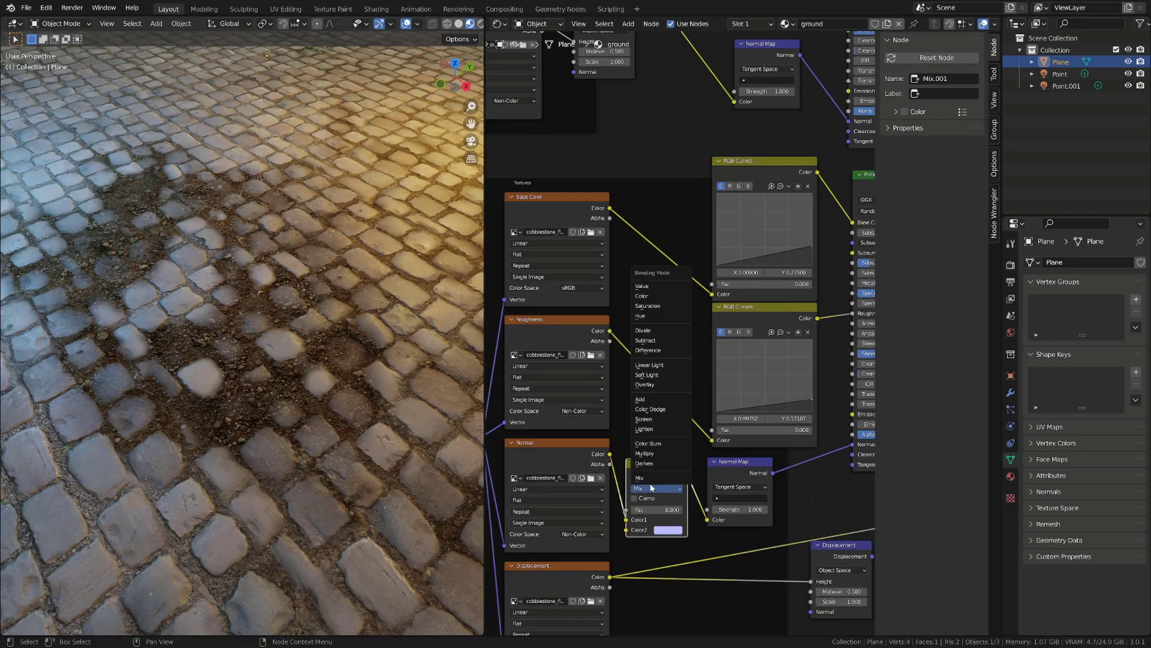
pyautogui.hotkey('shift', 'd')
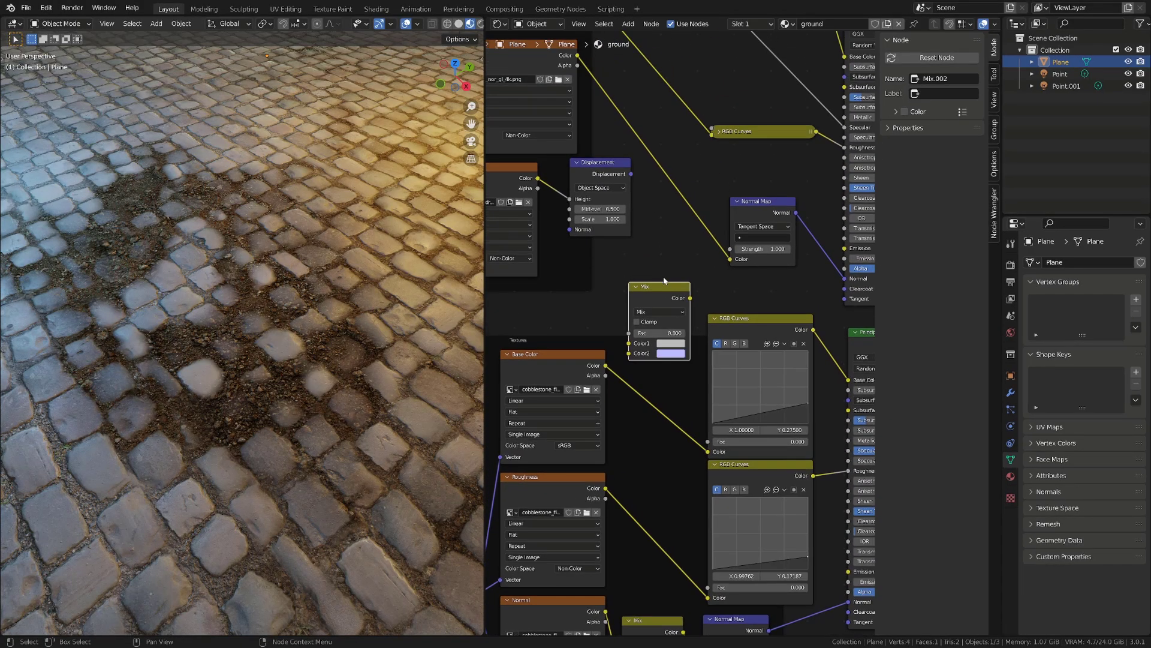
pyautogui.click(685, 184)
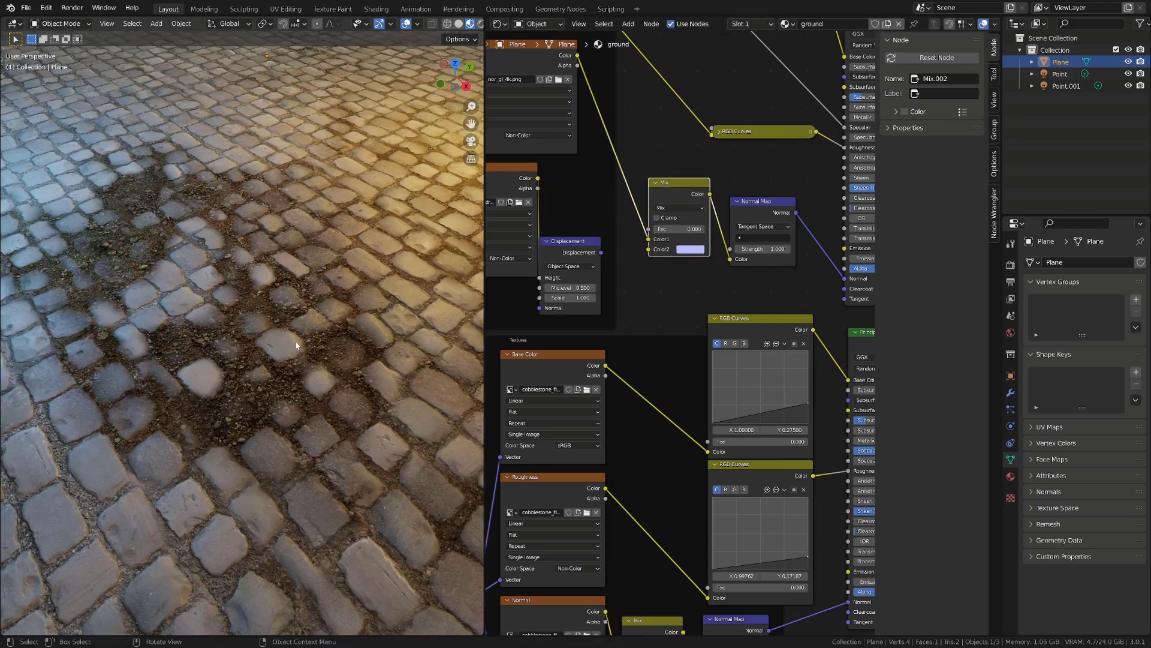
# Adjust the Fac of the mud's normal Mix node and expand the collapsed mud roughness RGB Curves node.
pyautogui.moveTo(297, 345); pyautogui.dragTo(308, 333, button='middle')
pyautogui.moveTo(666, 229); pyautogui.dragTo(704, 229)
pyautogui.scroll(-2, 687, 270)
pyautogui.click(710, 164)
pyautogui.moveTo(720, 163); pyautogui.dragTo(712, 135)
pyautogui.click(702, 135)
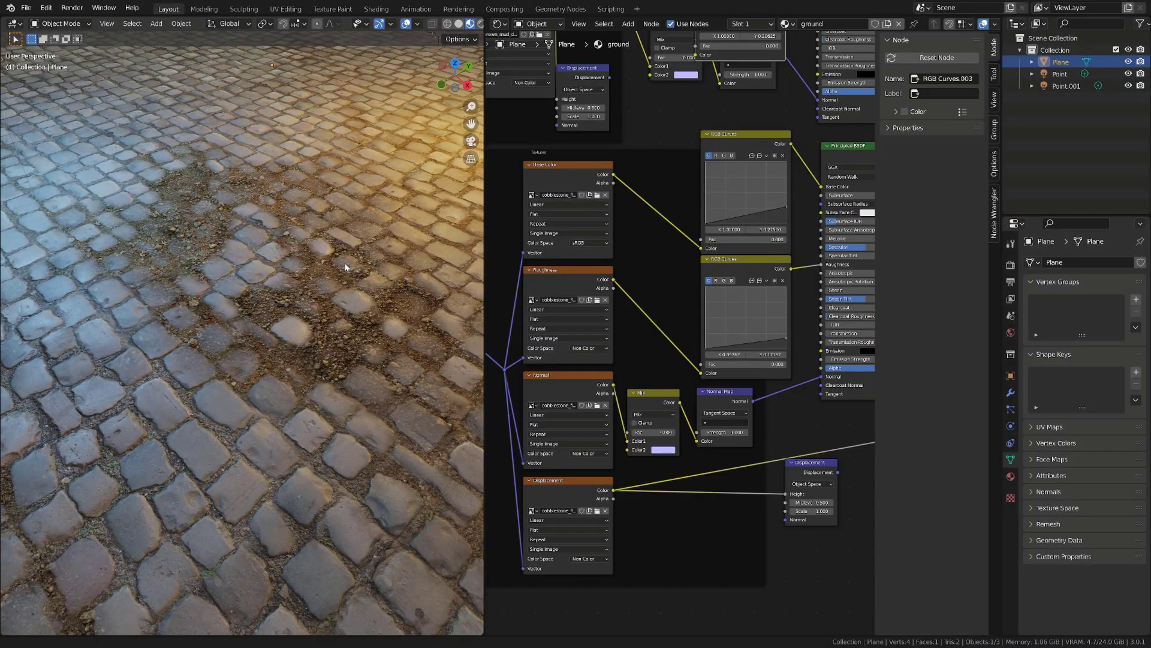
# Add an Image Texture node between the two texture groups and create a new blank black 1024 × 1024 px image named wet-map in it.
pyautogui.scroll(-5, 804, 286)
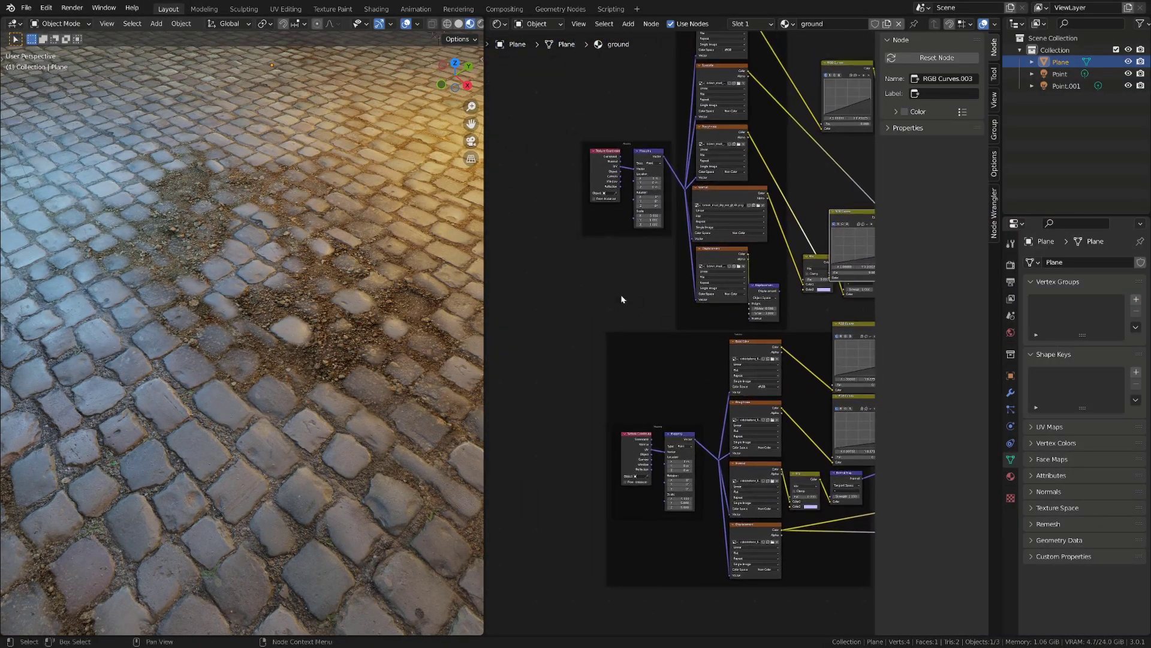
pyautogui.hotkey('shift', 'a')
pyautogui.moveTo(572, 259)
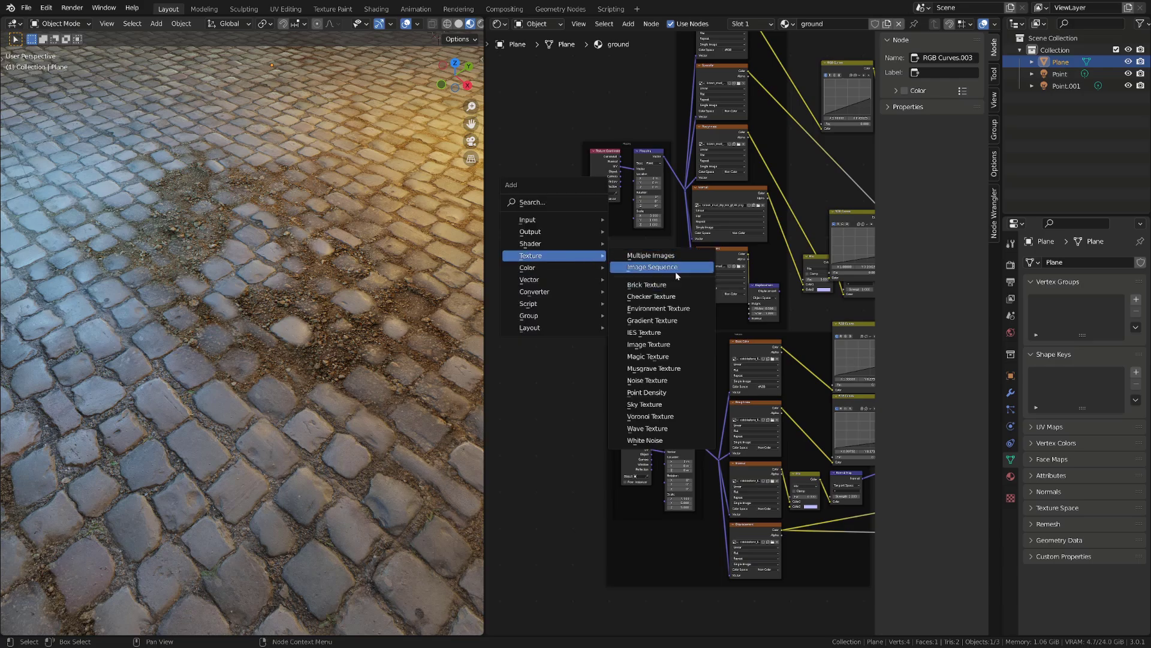
pyautogui.click(649, 344)
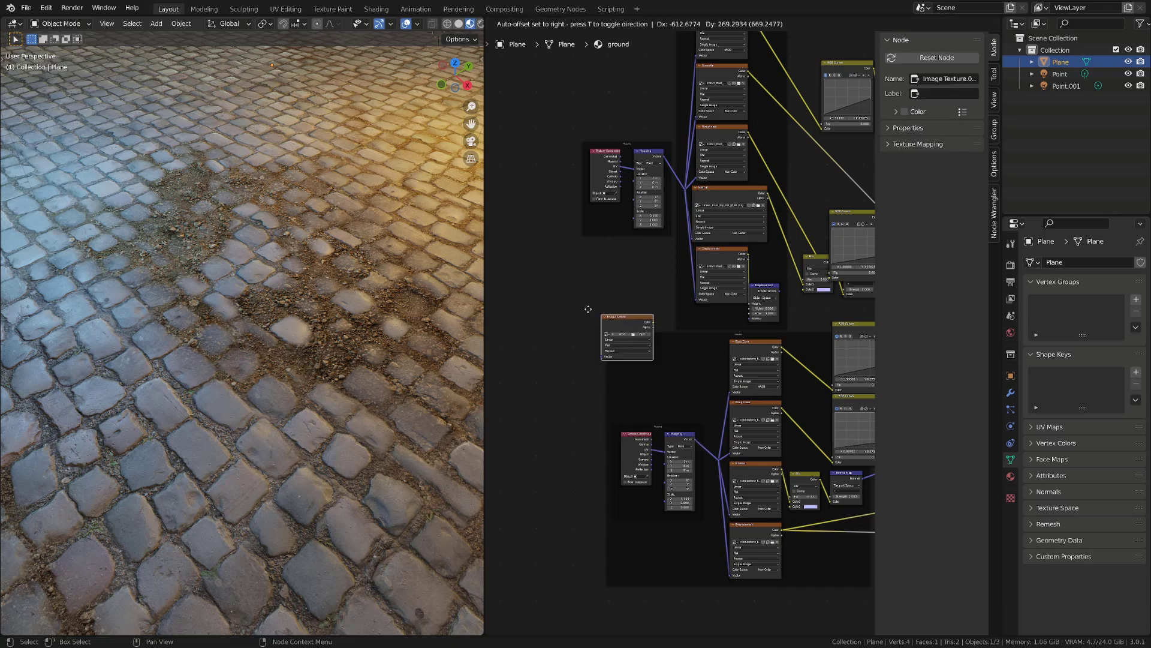
pyautogui.click(638, 261)
pyautogui.scroll(3, 638, 262)
pyautogui.scroll(4, 689, 282)
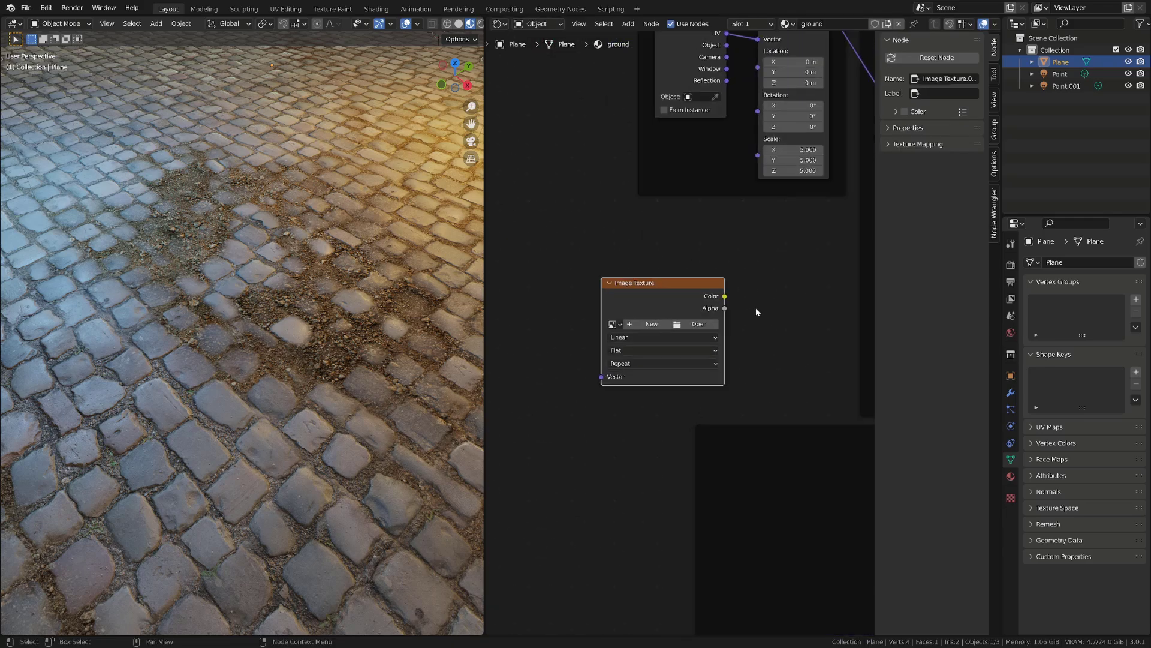
pyautogui.click(659, 319)
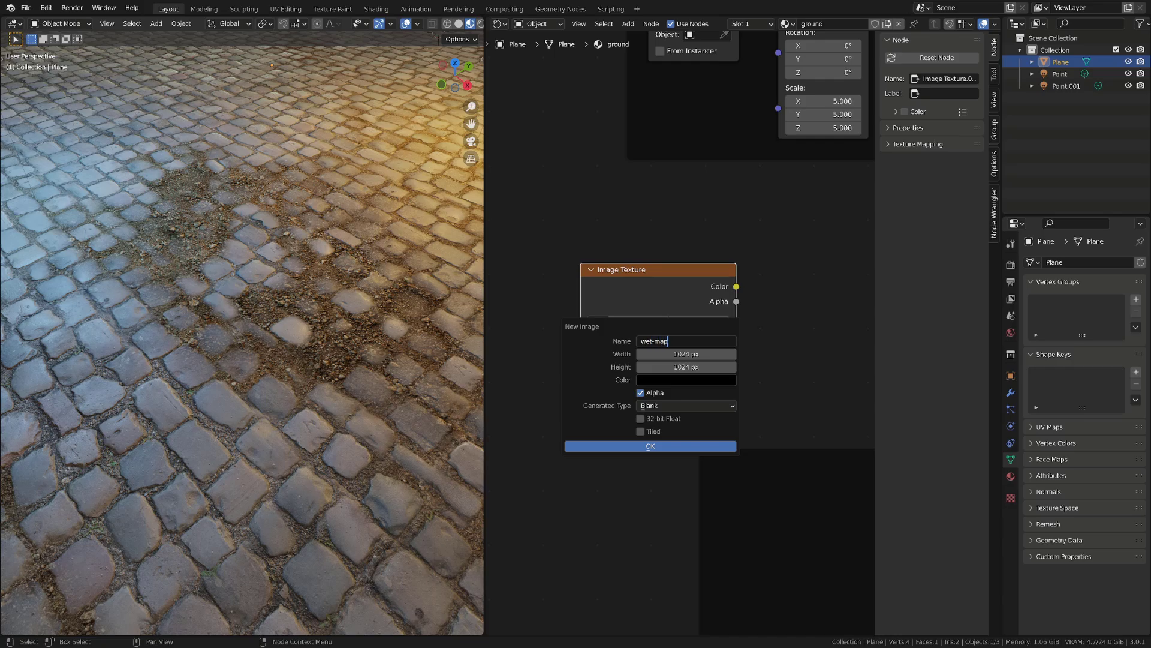
pyautogui.press('Return')
pyautogui.press('Return')
# Switch the 3D viewport to the Image Editor, show the wet-map image and save it as wet-map.png.
pyautogui.click(15, 24)
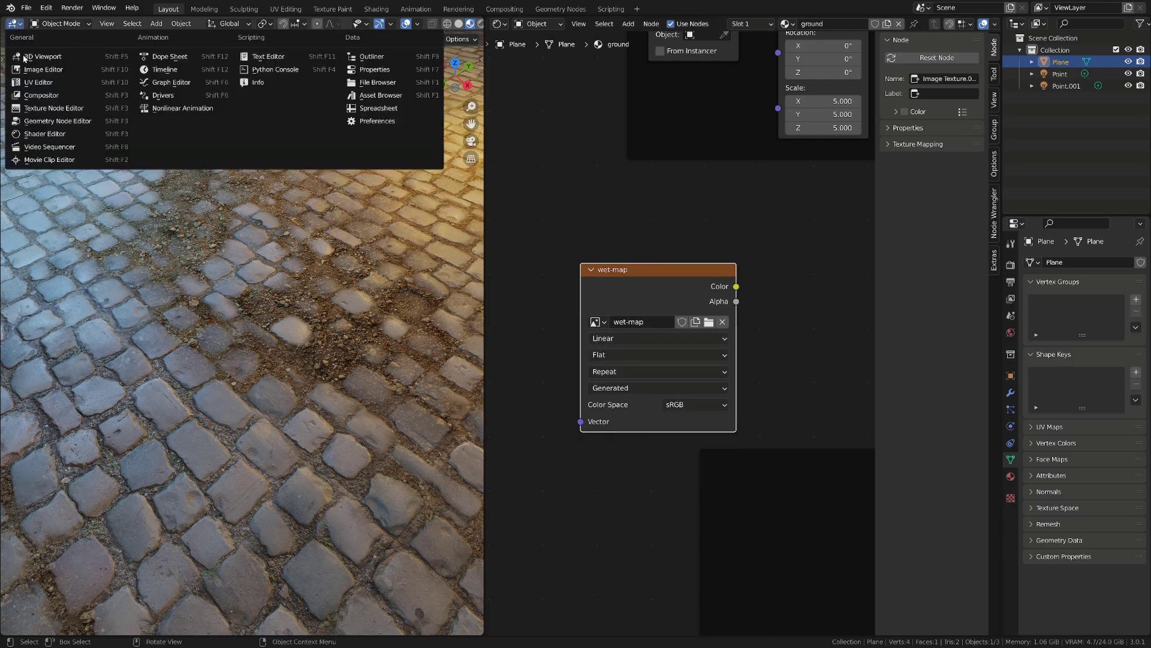
pyautogui.click(42, 69)
pyautogui.click(152, 24)
pyautogui.write('w')
pyautogui.press('Return')
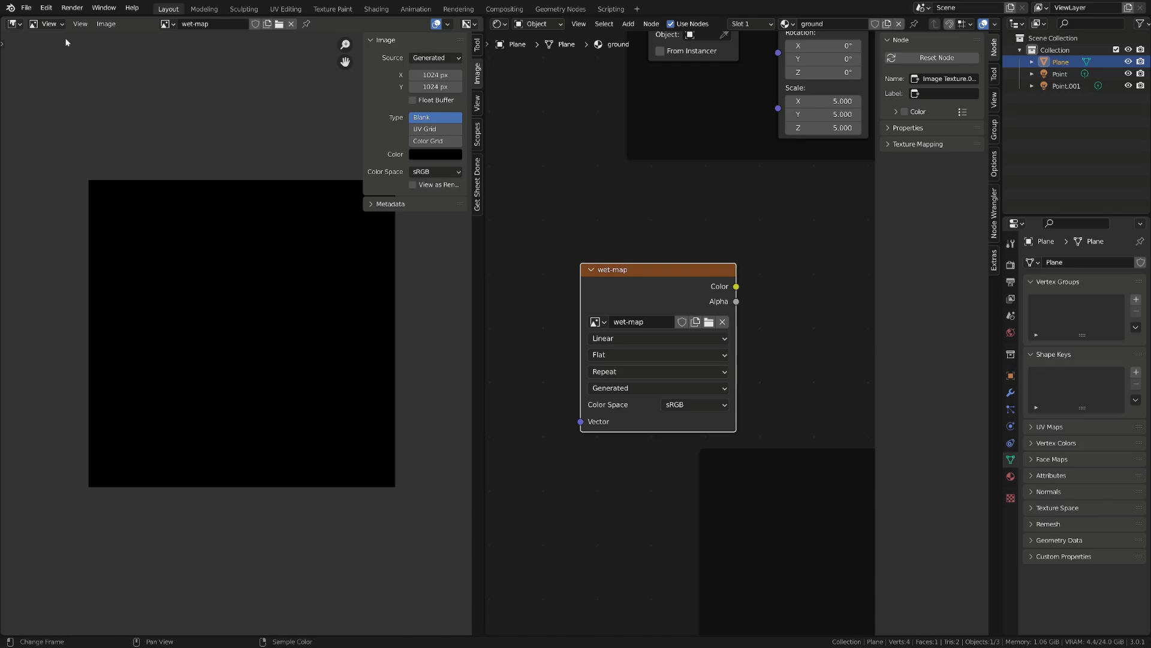
pyautogui.click(105, 24)
pyautogui.click(150, 133)
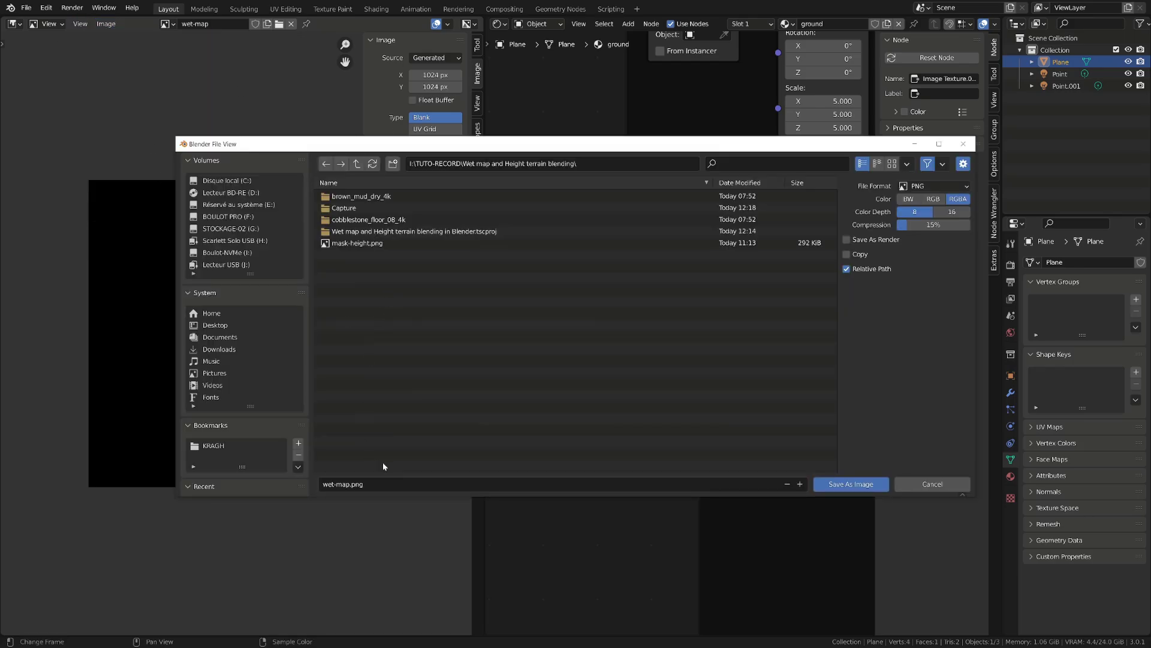
pyautogui.click(845, 484)
# Set the wet-map color space to Linear, resaving the image as a file and reapplying Linear on its texture node.
pyautogui.click(436, 106)
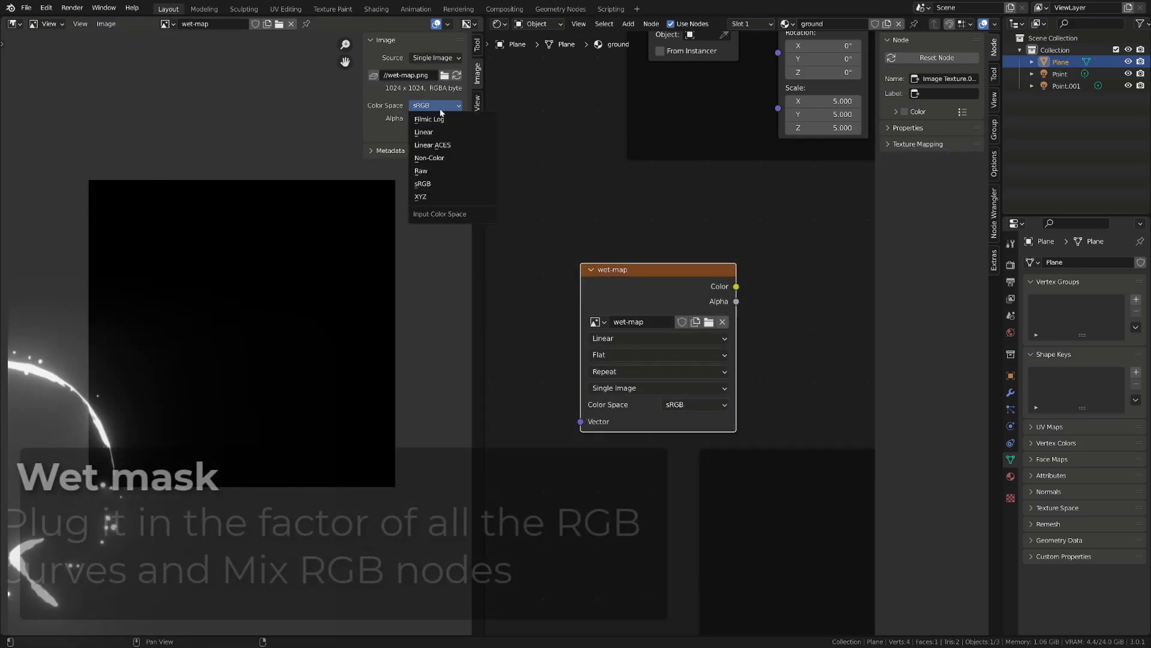
pyautogui.click(437, 132)
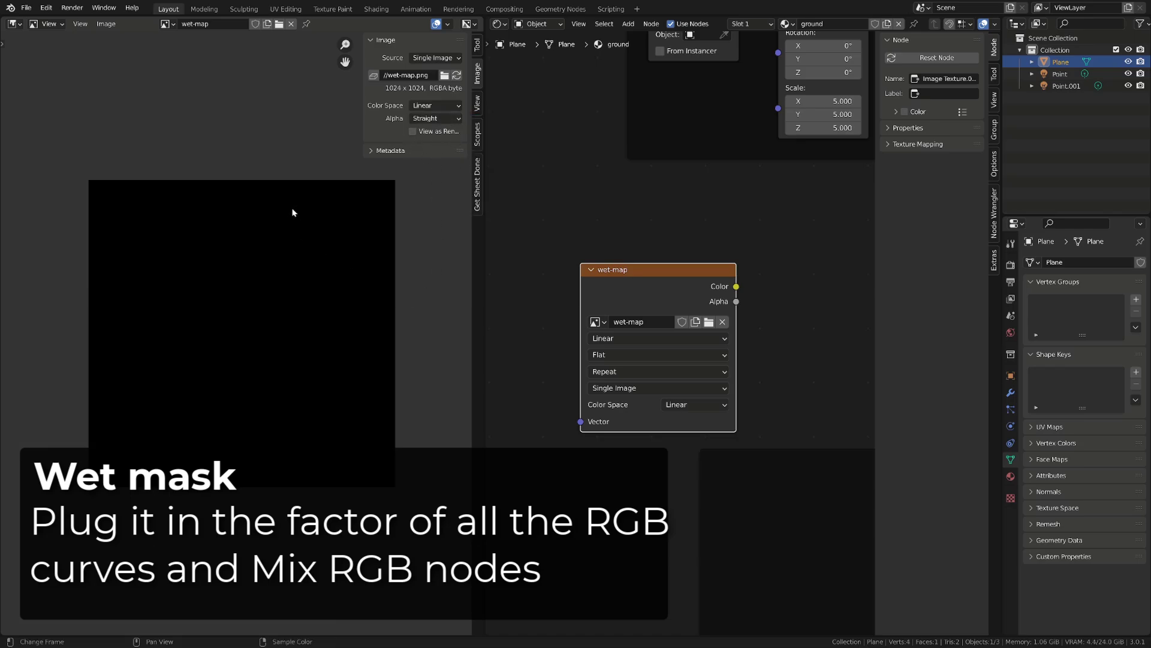
pyautogui.click(107, 23)
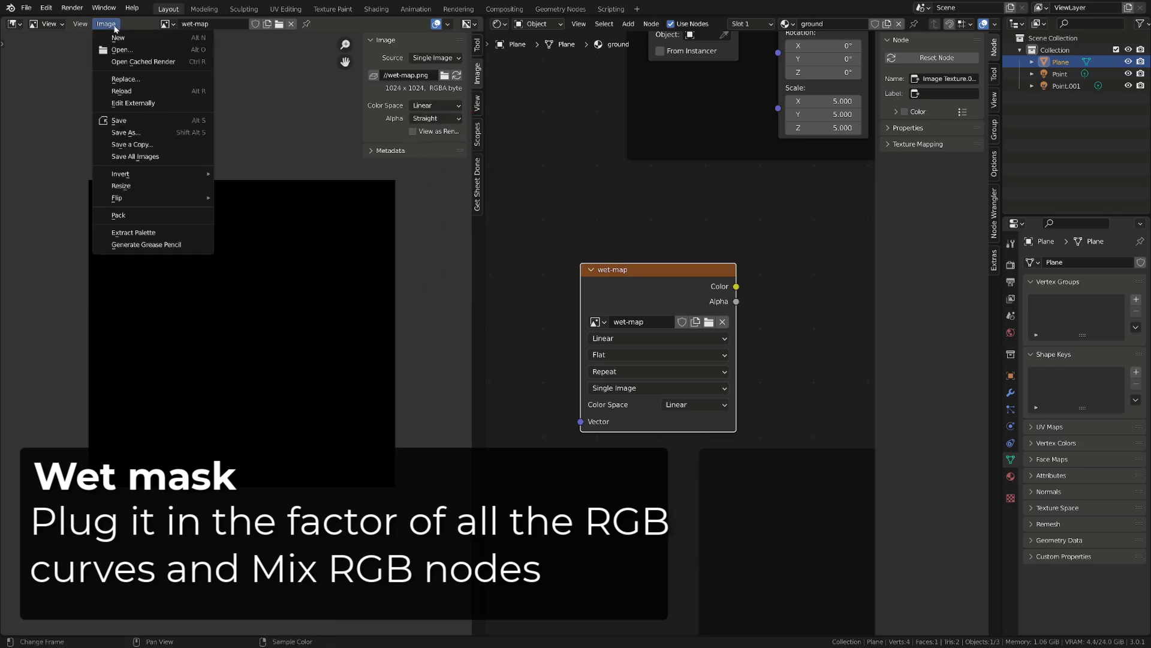
pyautogui.click(169, 130)
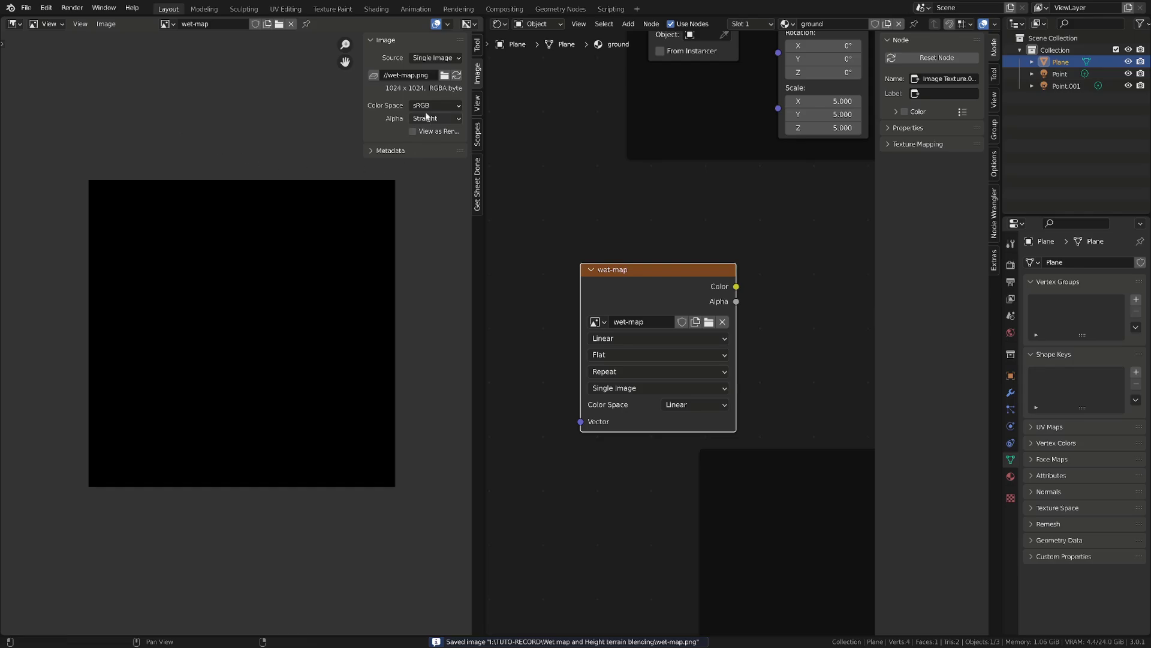
pyautogui.click(698, 404)
pyautogui.click(690, 427)
# Connect the wet-map Color output to the Fac inputs of the brown mud's RGB Curves and normal Mix nodes, and tidy those nodes' positions.
pyautogui.scroll(-5, 743, 391)
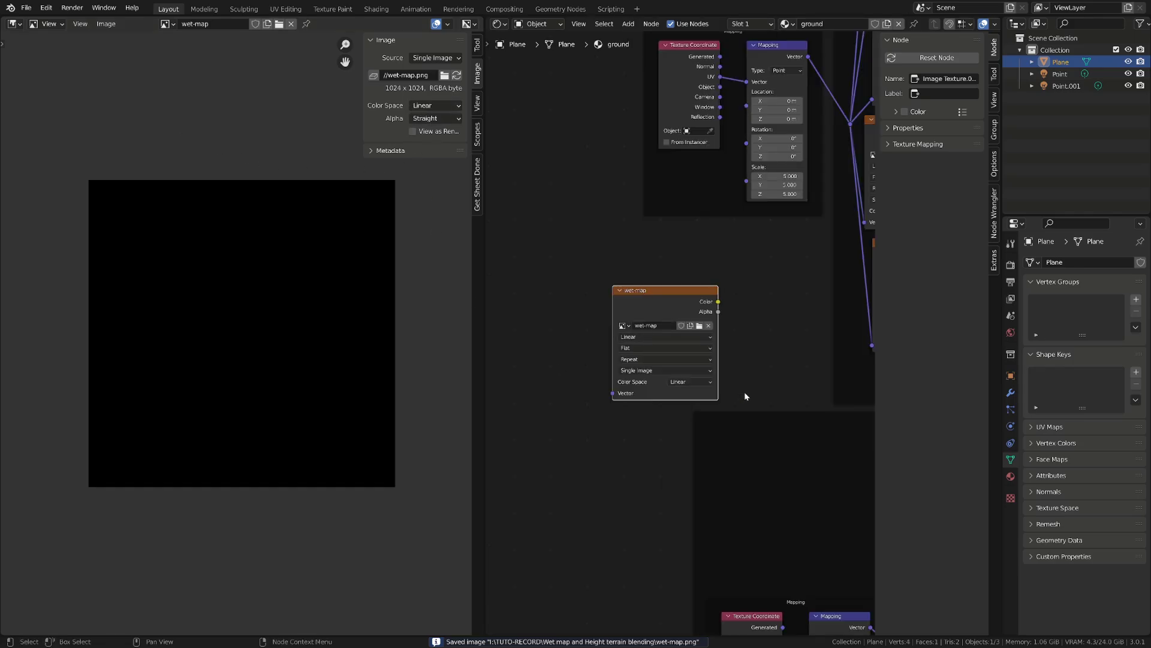
pyautogui.moveTo(549, 340); pyautogui.dragTo(805, 146)
pyautogui.moveTo(548, 342); pyautogui.dragTo(504, 328, button='middle')
pyautogui.press('g')
pyautogui.click(545, 312)
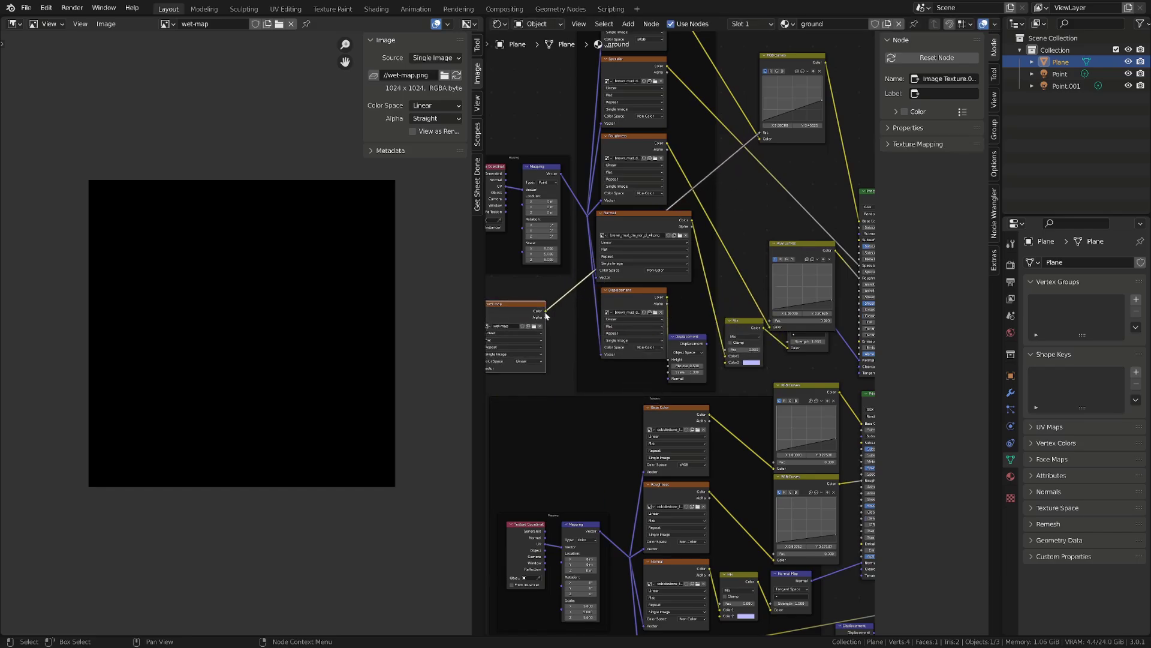
pyautogui.moveTo(546, 312); pyautogui.dragTo(772, 321)
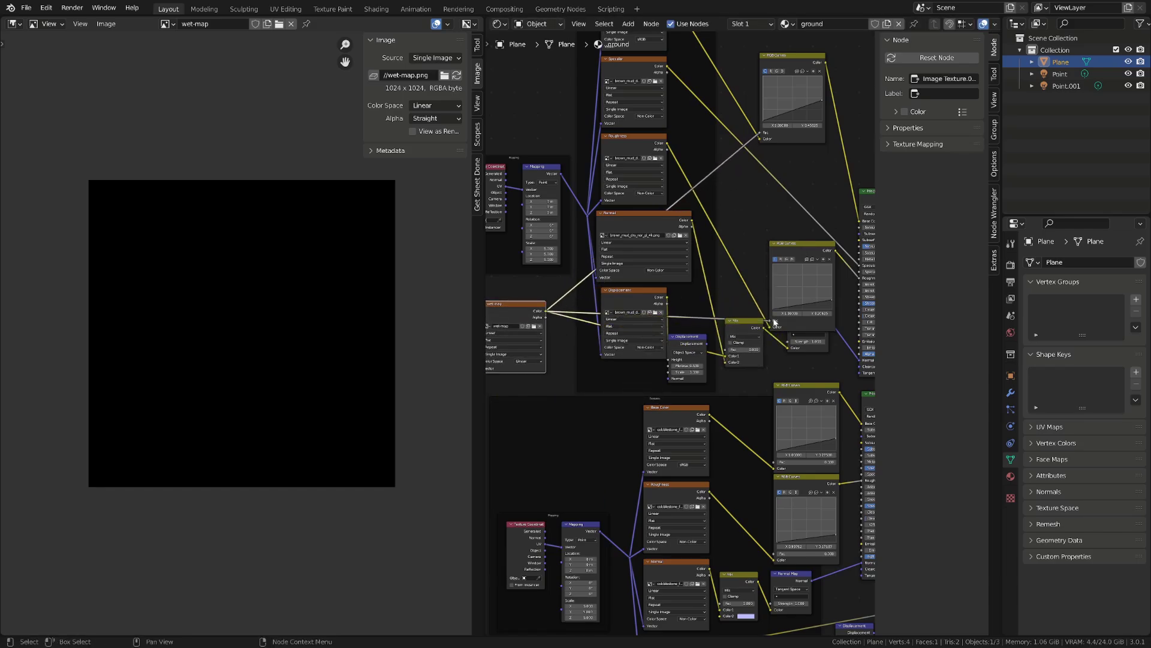
pyautogui.moveTo(803, 244); pyautogui.dragTo(787, 218)
pyautogui.moveTo(808, 339); pyautogui.dragTo(800, 346)
# Route the wet-map Color through a new Reroute into the Fac inputs of both cobblestone RGB Curves nodes and the cobblestone normal Mix node.
pyautogui.moveTo(620, 409); pyautogui.dragTo(647, 364, button='middle')
pyautogui.moveTo(571, 264); pyautogui.dragTo(801, 416)
pyautogui.hotkey('shift', 'a')
pyautogui.moveTo(720, 437)
pyautogui.click(762, 447)
pyautogui.click(771, 365)
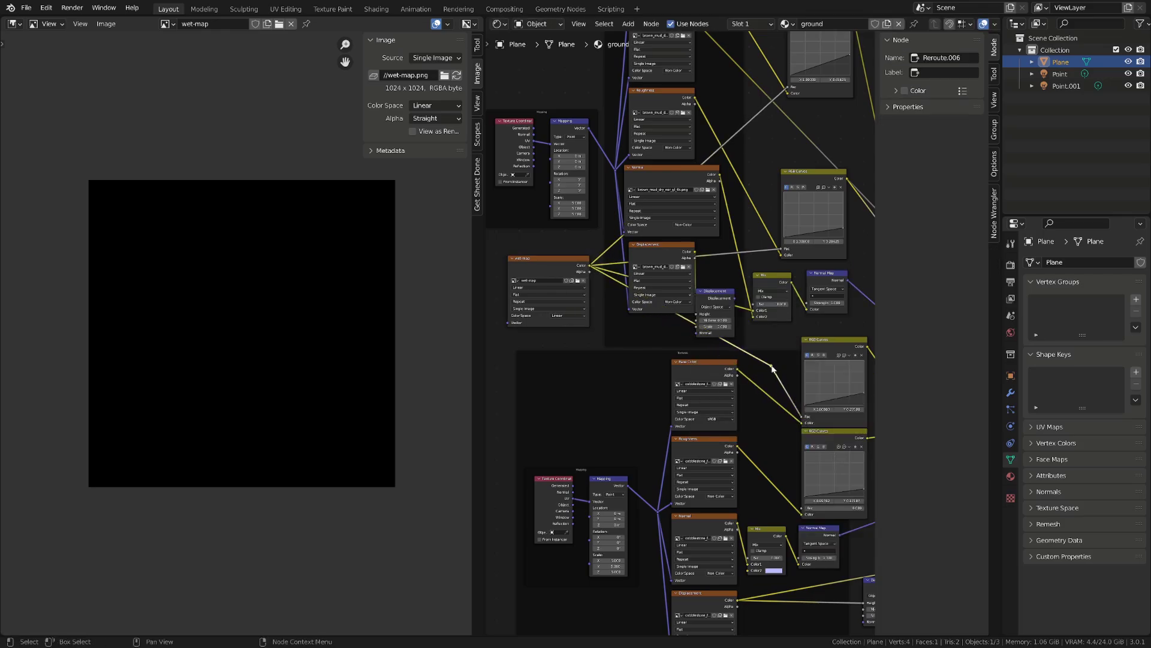
pyautogui.moveTo(772, 366); pyautogui.dragTo(805, 511)
pyautogui.moveTo(772, 366); pyautogui.dragTo(750, 558)
# Duplicate the Reroute and place the copy on the wet-map link before the cobblestone texture nodes.
pyautogui.click(771, 368)
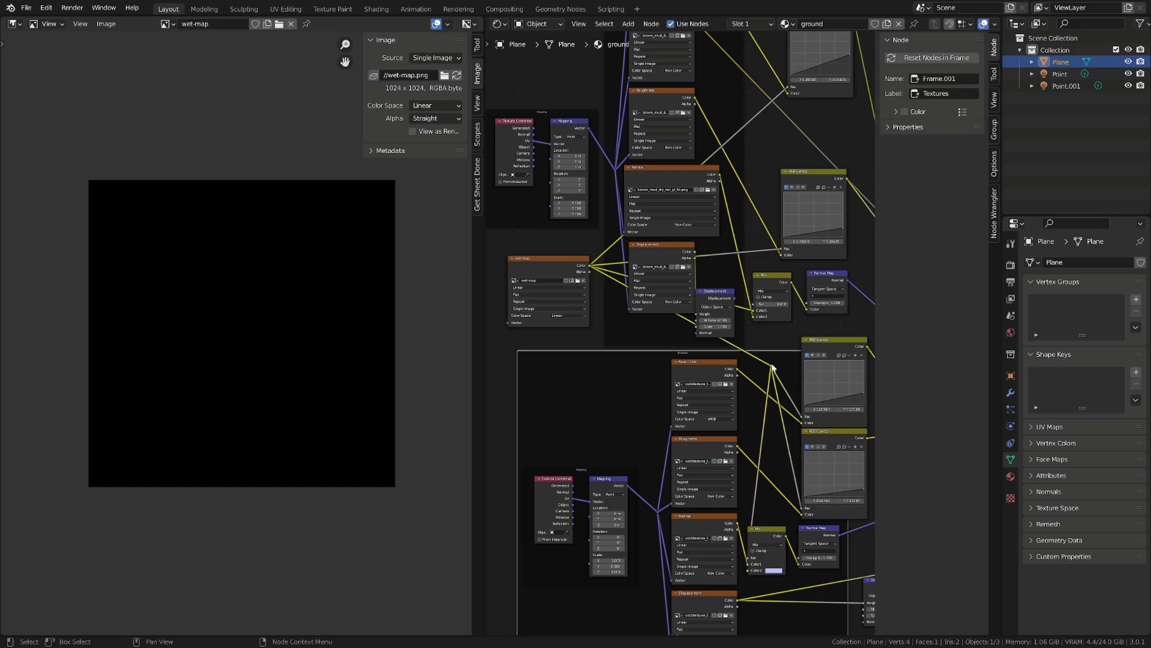
pyautogui.click(772, 367)
pyautogui.hotkey('shift', 'd')
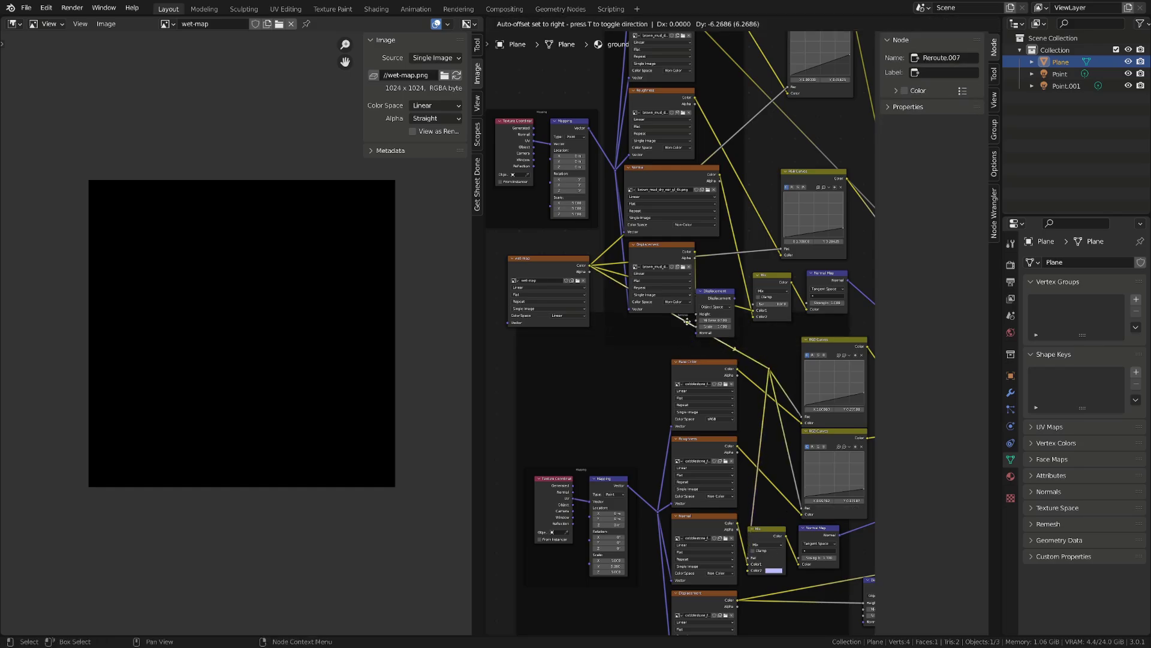
pyautogui.click(617, 366)
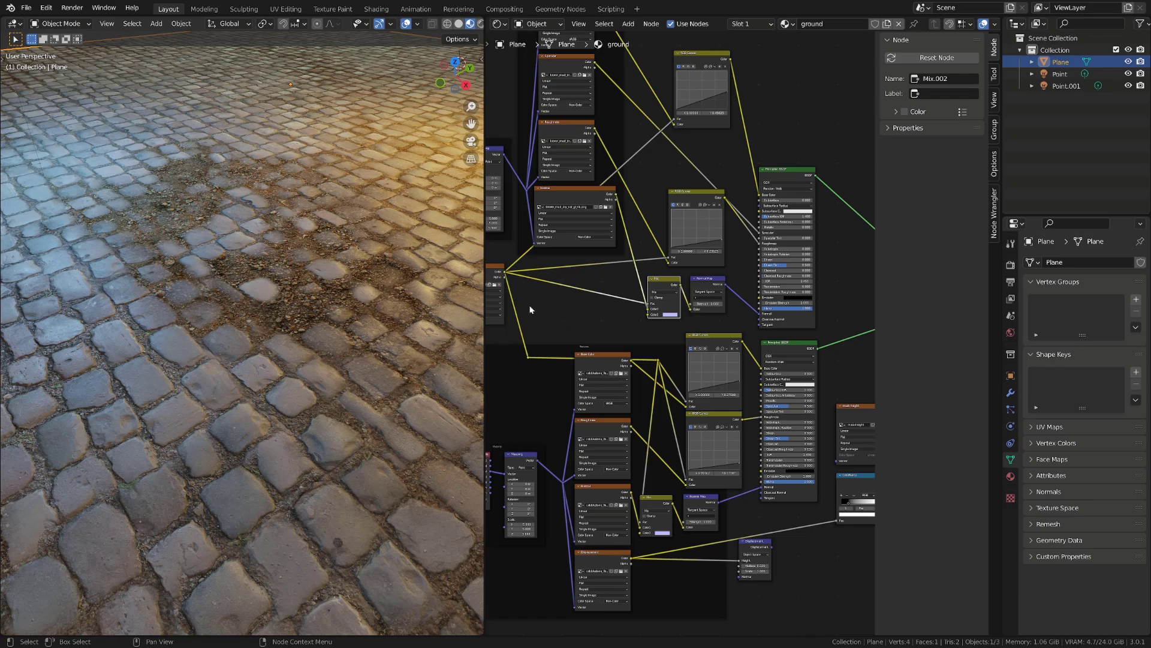
# Make the wet-map node active, show the viewport's tool settings and put the plane in Texture Paint mode.
pyautogui.click(498, 273)
pyautogui.moveTo(578, 326); pyautogui.dragTo(608, 333, button='middle')
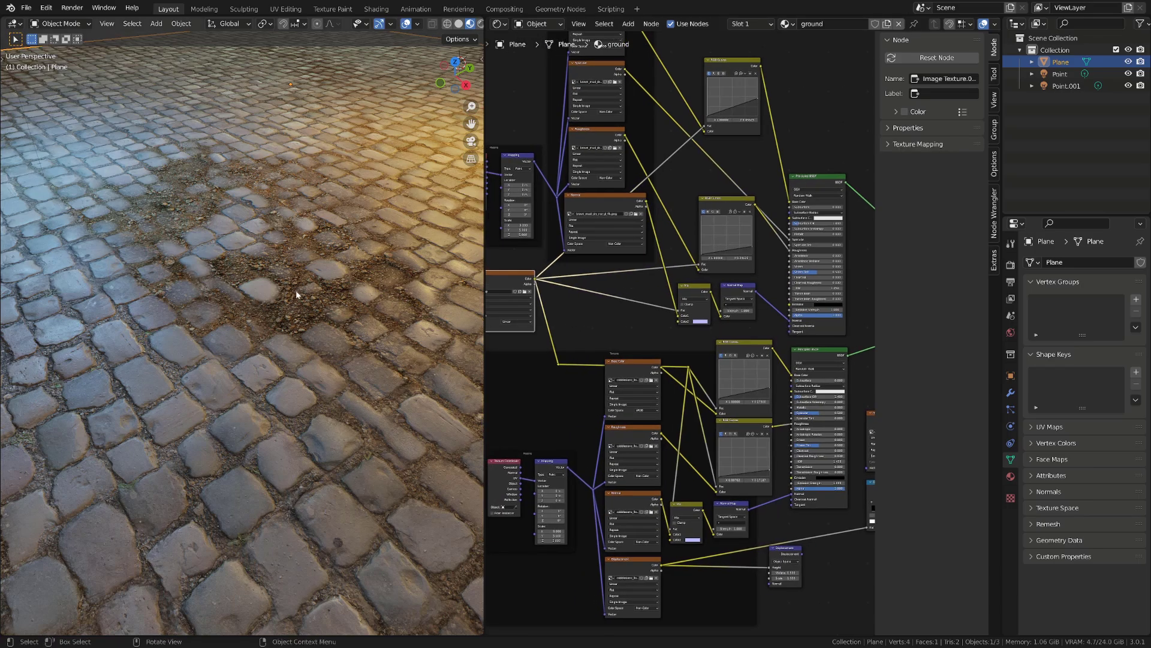
pyautogui.press('n')
pyautogui.hotkey('ctrl', 'Tab')
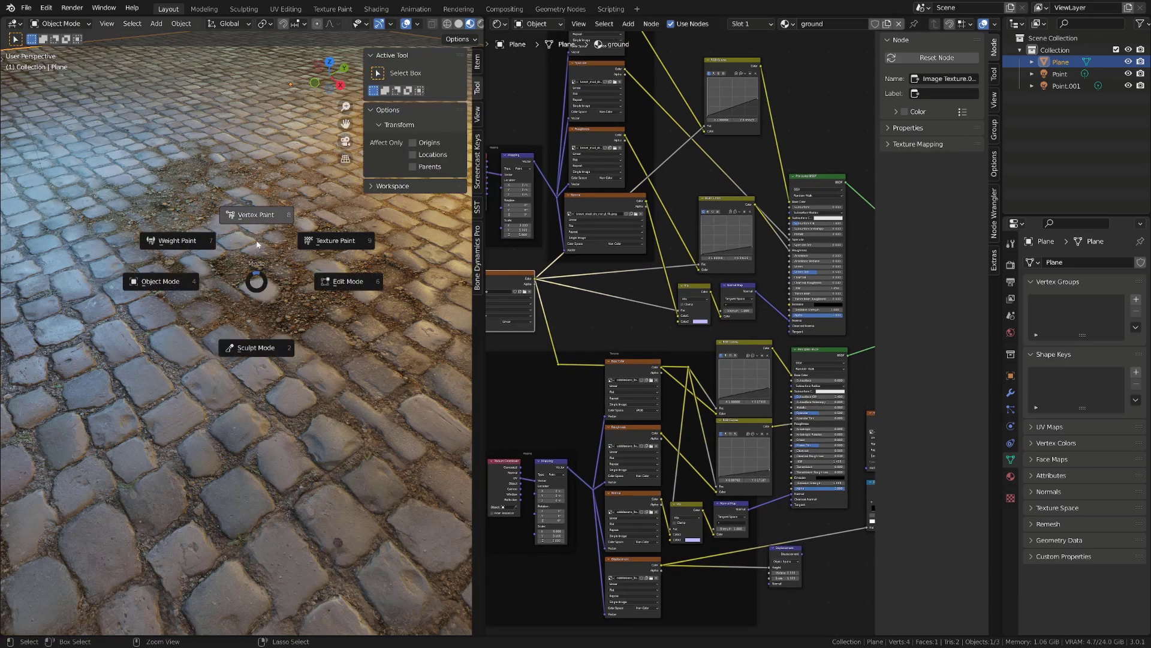
pyautogui.click(347, 239)
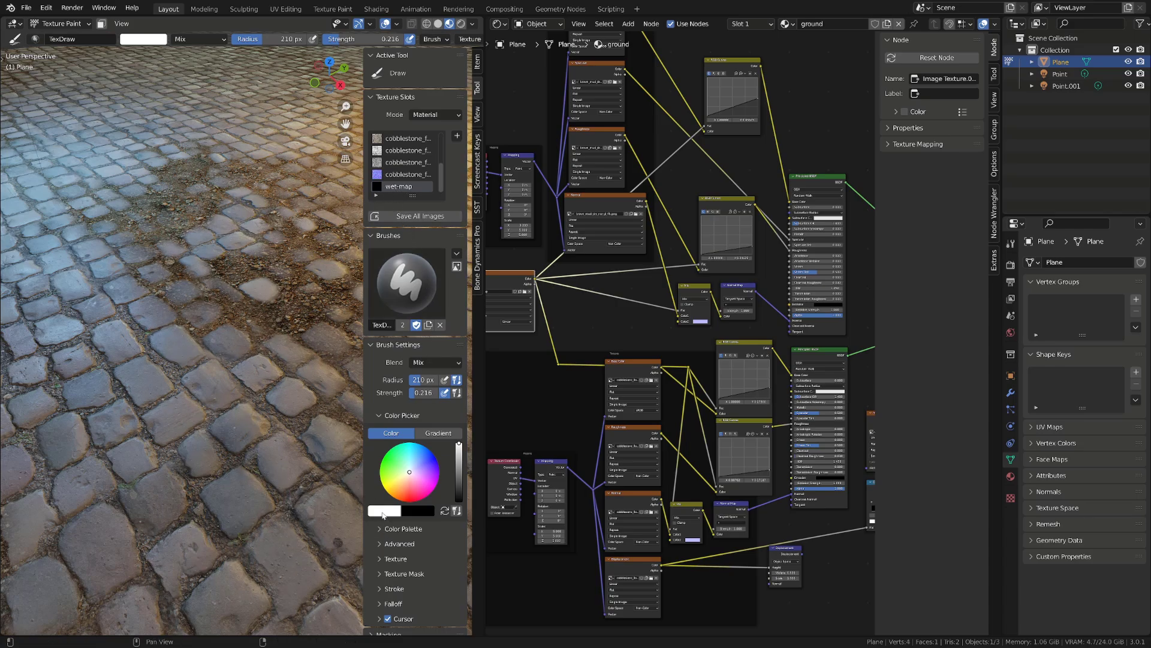
# Paint white onto wet-map over the cobblestones beside the mud patch, varying the brush radius between 329 px and 254 px.
pyautogui.press('f')
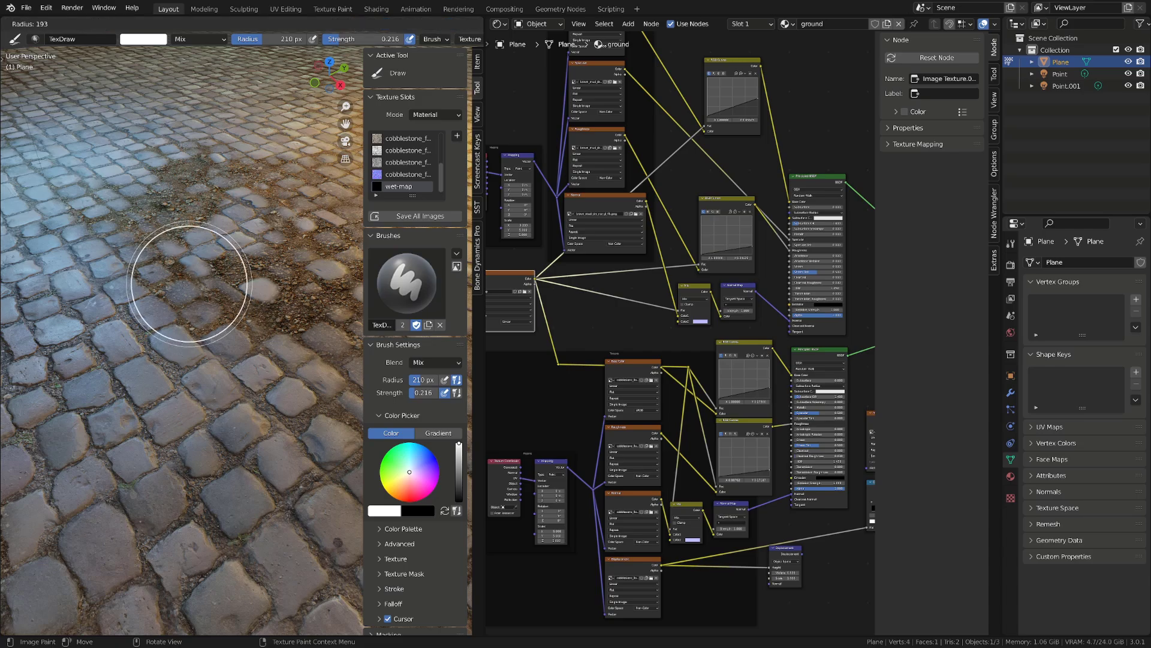
pyautogui.click(209, 300)
pyautogui.moveTo(195, 321)
pyautogui.mouseDown()
pyautogui.moveTo(153, 360)
pyautogui.moveTo(126, 360)
pyautogui.moveTo(195, 347)
pyautogui.moveTo(134, 326)
pyautogui.moveTo(205, 326)
pyautogui.moveTo(276, 353)
pyautogui.moveTo(180, 373)
pyautogui.moveTo(255, 340)
pyautogui.mouseUp()
pyautogui.press('f')
pyautogui.click(357, 336)
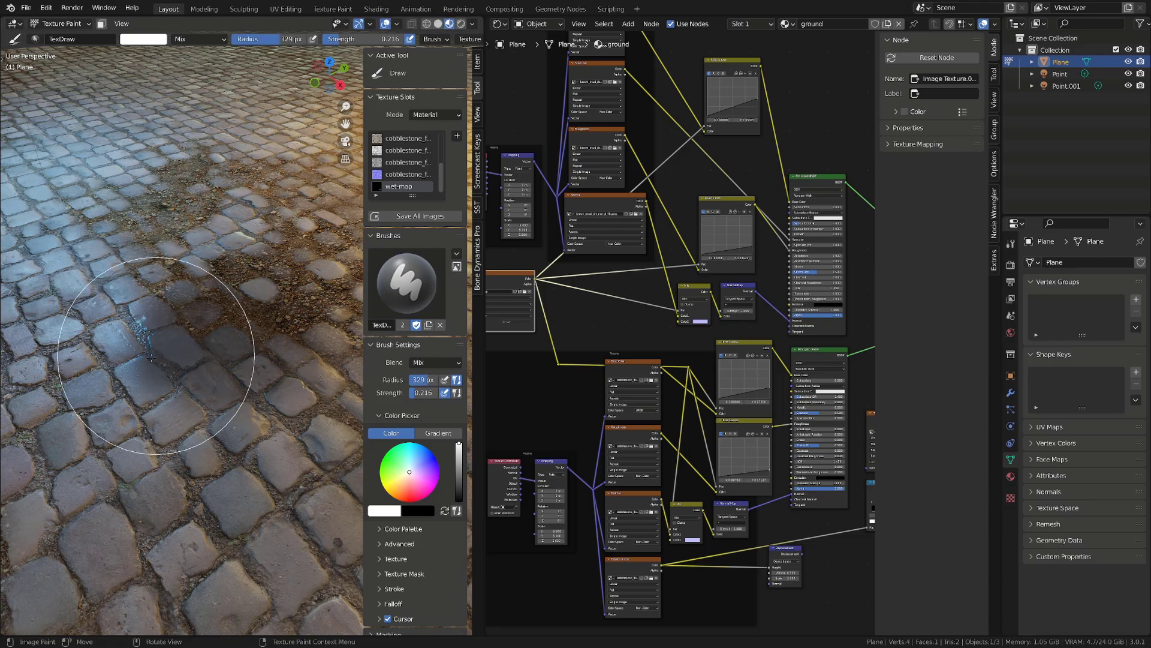
pyautogui.moveTo(245, 340)
pyautogui.mouseDown(button='middle')
pyautogui.moveTo(249, 318)
pyautogui.moveTo(232, 328)
pyautogui.mouseUp(button='middle')
pyautogui.moveTo(123, 273)
pyautogui.mouseDown()
pyautogui.moveTo(82, 303)
pyautogui.moveTo(104, 318)
pyautogui.mouseUp()
pyautogui.press('f')
pyautogui.click(261, 312)
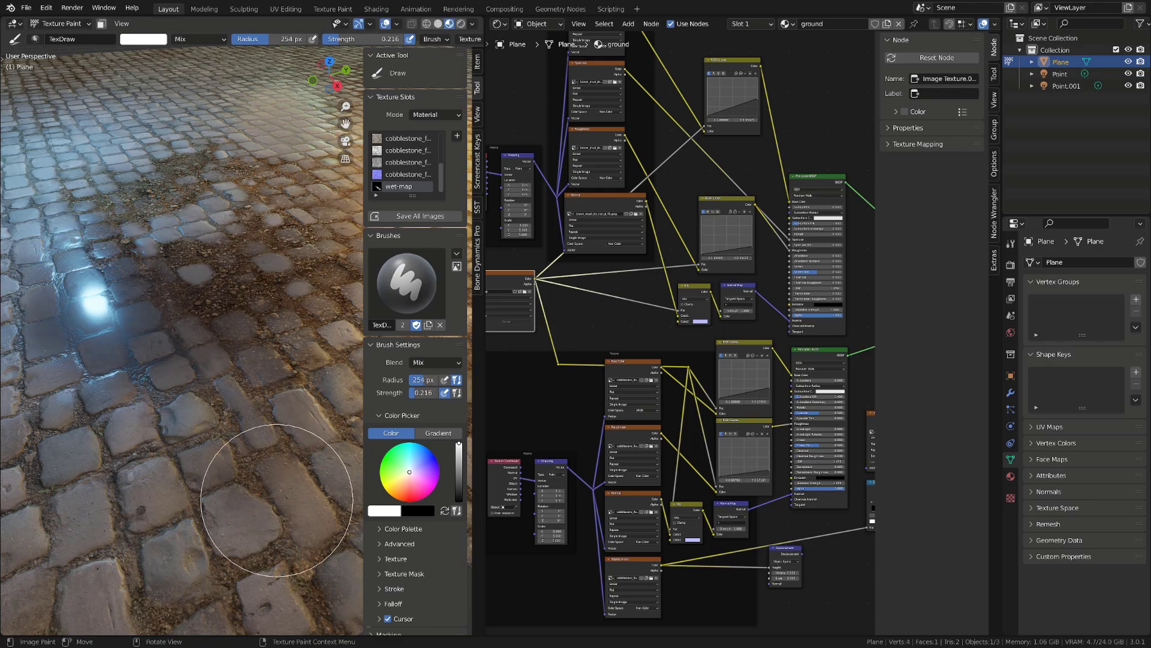
# Extend the painted wet area over the foreground cobblestones and around the mud patch with 424 px and 181 px brush radii.
pyautogui.press('f')
pyautogui.click(254, 498)
pyautogui.moveTo(254, 499); pyautogui.dragTo(278, 452)
pyautogui.scroll(-2, 270, 372)
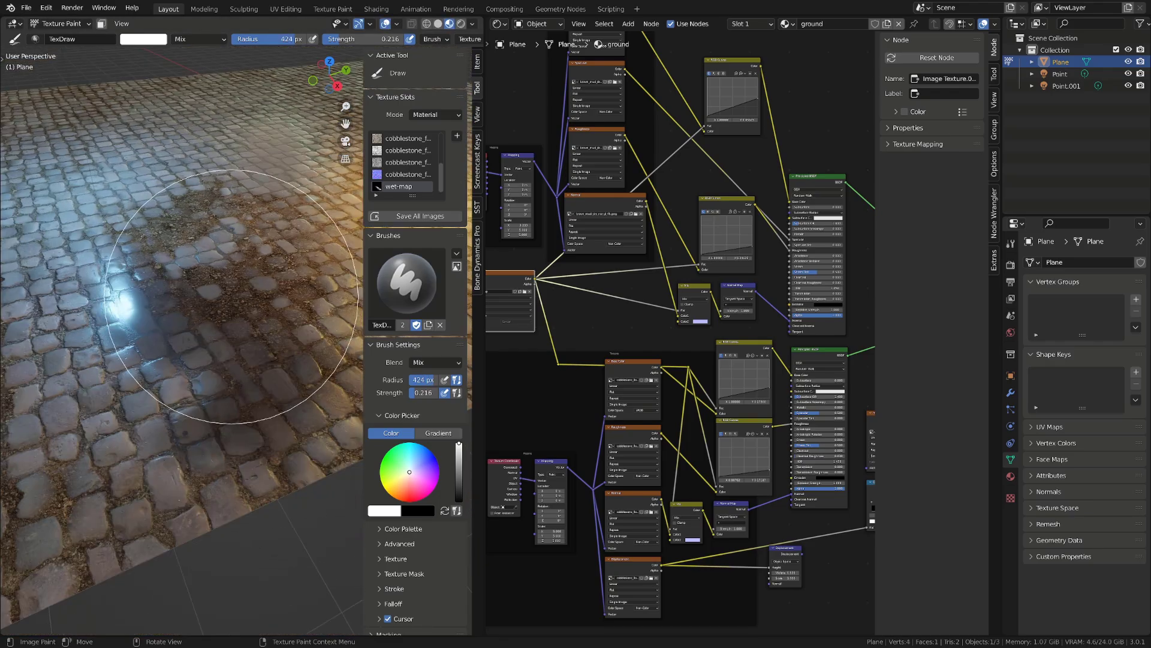
pyautogui.press('f')
pyautogui.click(86, 172)
pyautogui.moveTo(120, 233); pyautogui.dragTo(140, 234)
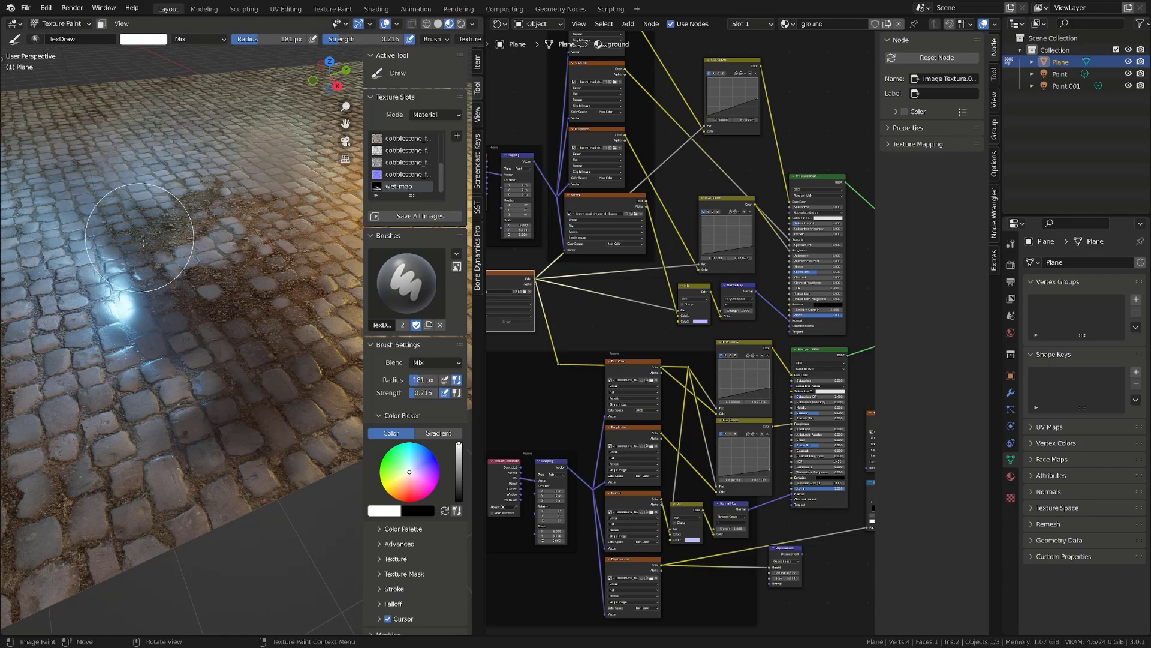
pyautogui.moveTo(242, 384); pyautogui.dragTo(230, 376, button='middle')
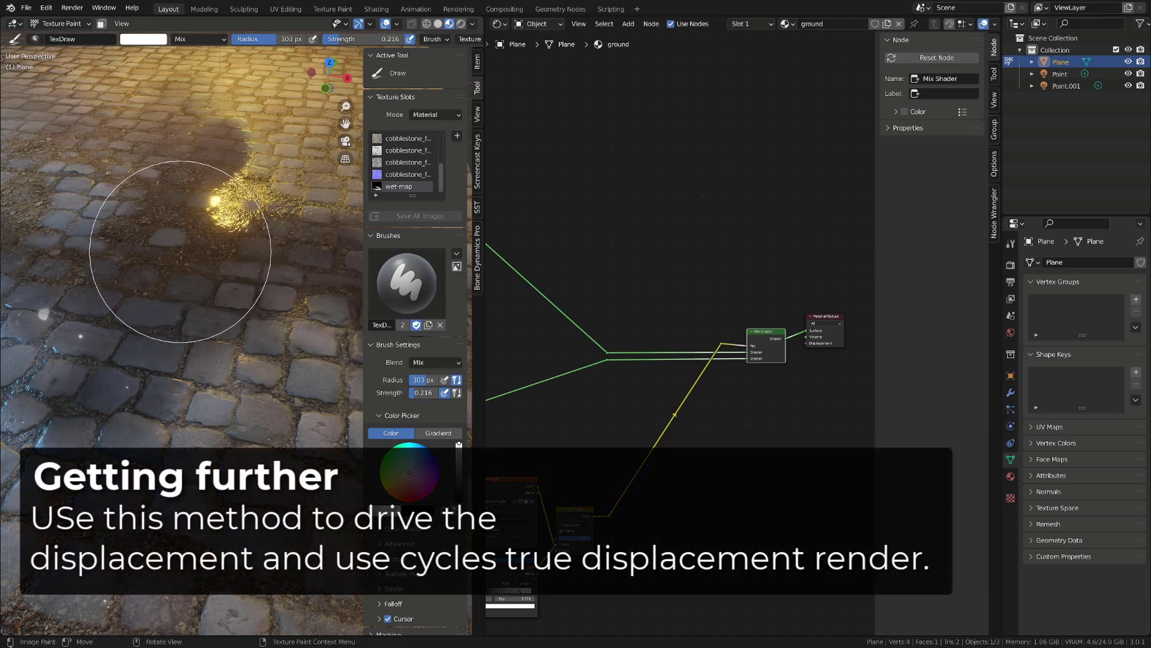
# Hide the viewport's tool settings and set the wet-map node's color space back to Linear.
pyautogui.moveTo(166, 244); pyautogui.dragTo(269, 250, button='middle')
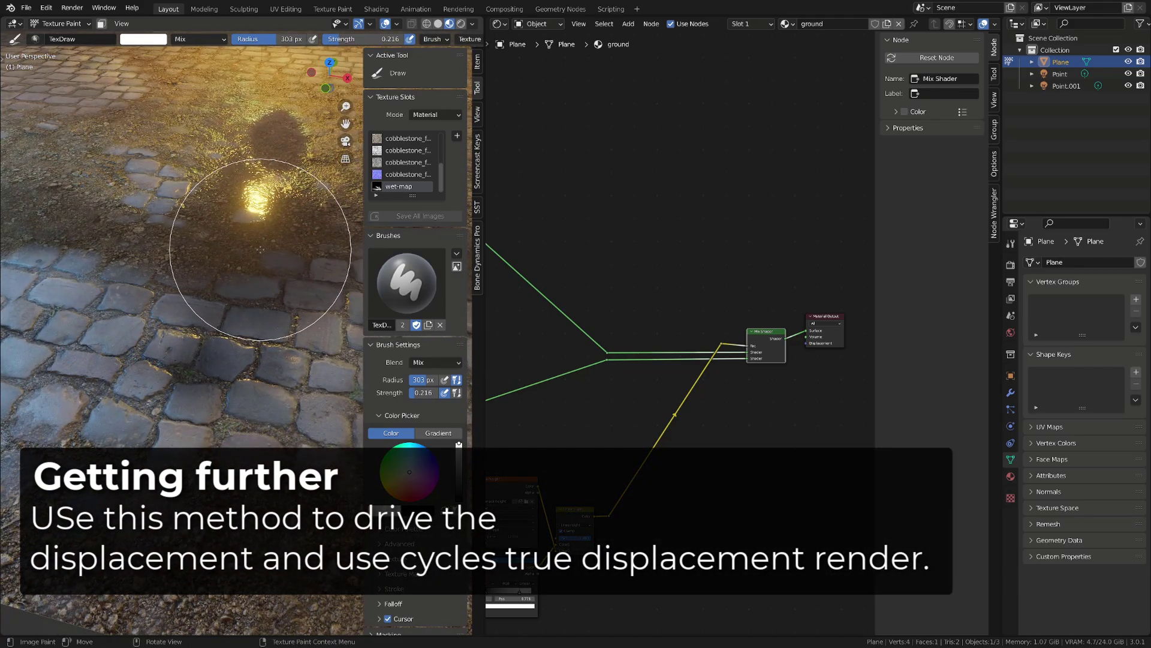
pyautogui.press('n')
pyautogui.keyDown('alt'); pyautogui.moveTo(519, 380); pyautogui.dragTo(750, 396); pyautogui.keyUp('alt')
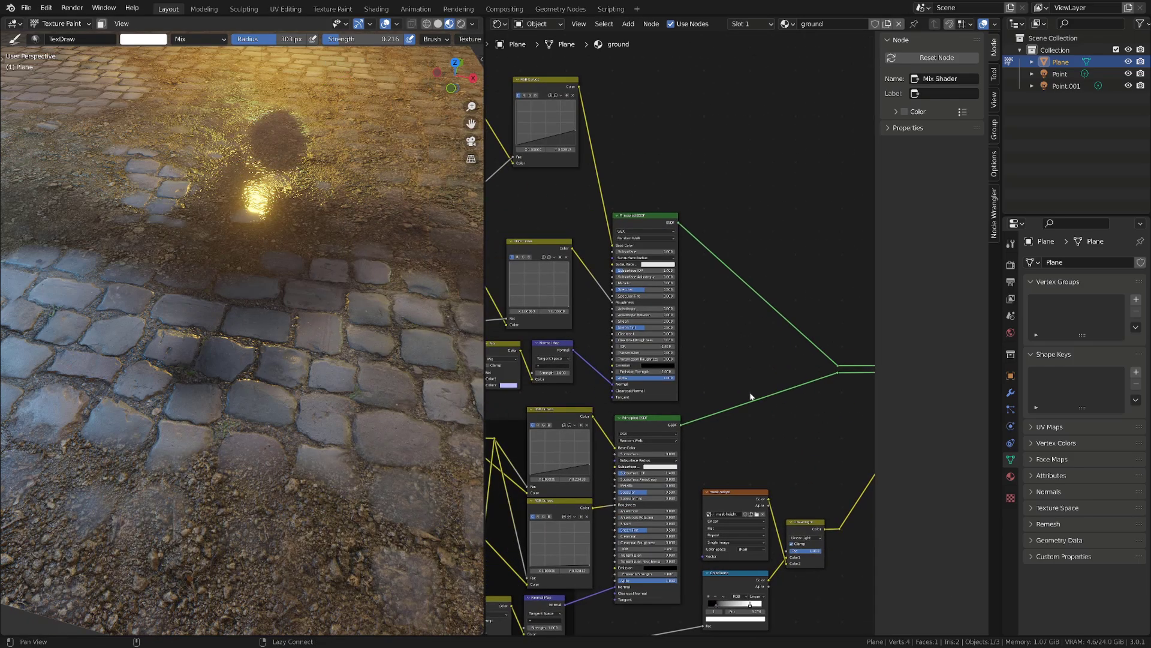
pyautogui.keyDown('alt'); pyautogui.moveTo(598, 314); pyautogui.dragTo(858, 306); pyautogui.keyUp('alt')
pyautogui.keyDown('alt'); pyautogui.moveTo(613, 379); pyautogui.dragTo(703, 376); pyautogui.keyUp('alt')
pyautogui.scroll(2, 680, 348)
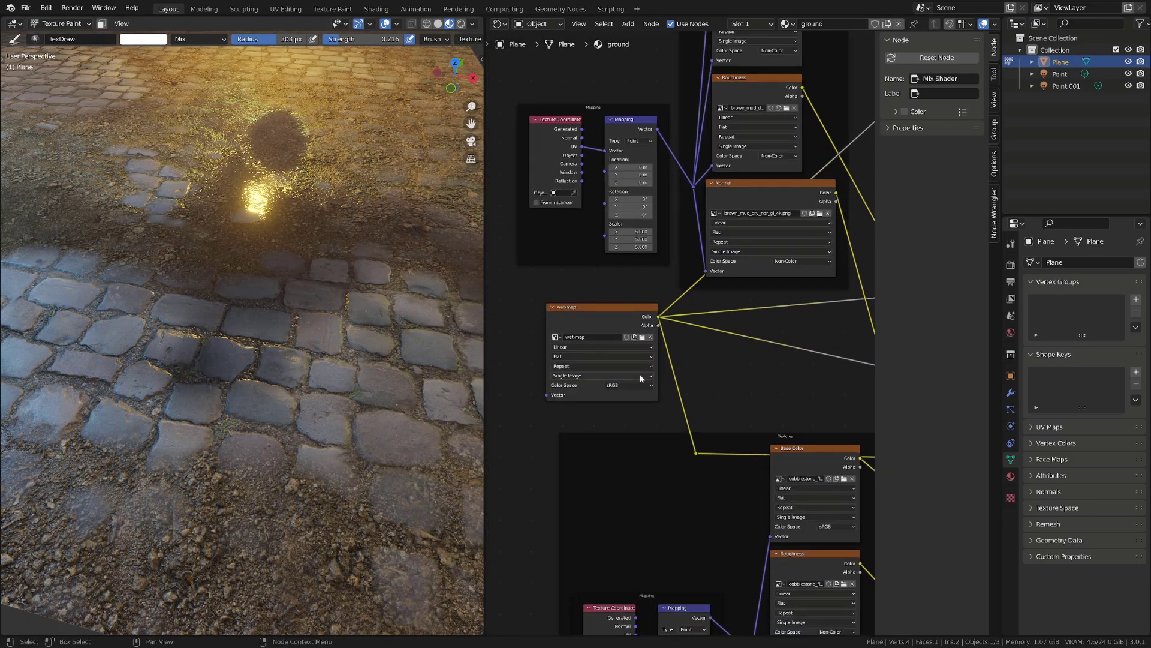
pyautogui.click(638, 379)
pyautogui.click(640, 385)
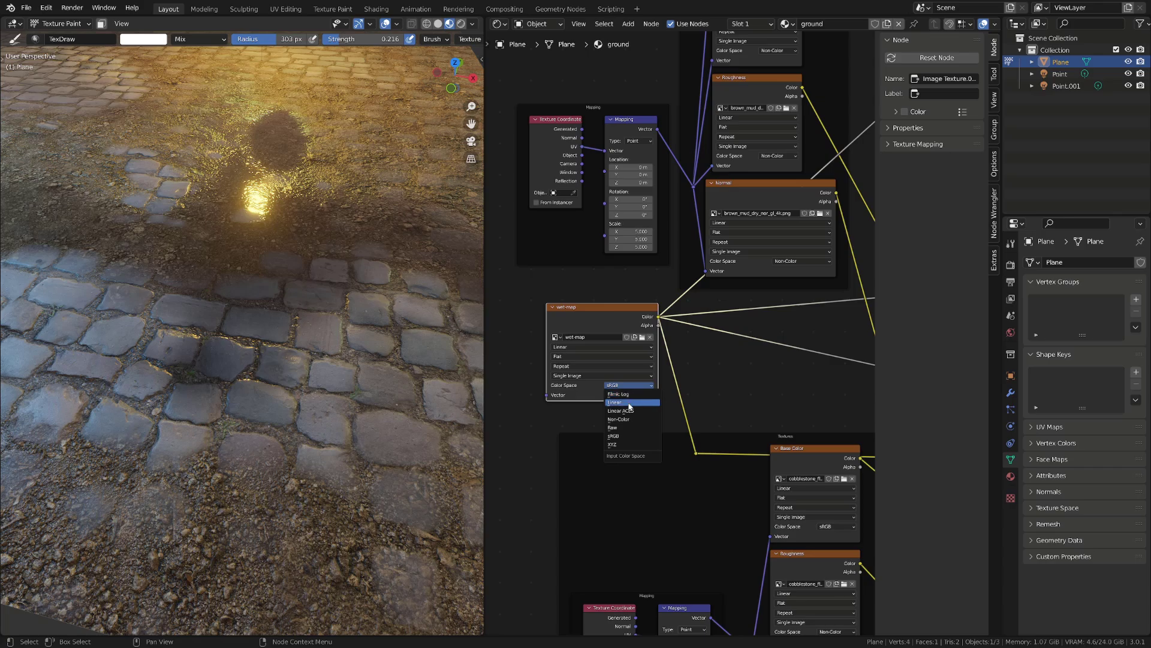
pyautogui.click(629, 406)
pyautogui.moveTo(308, 346)
pyautogui.mouseDown(button='middle')
pyautogui.moveTo(351, 334)
pyautogui.moveTo(358, 346)
pyautogui.mouseUp(button='middle')
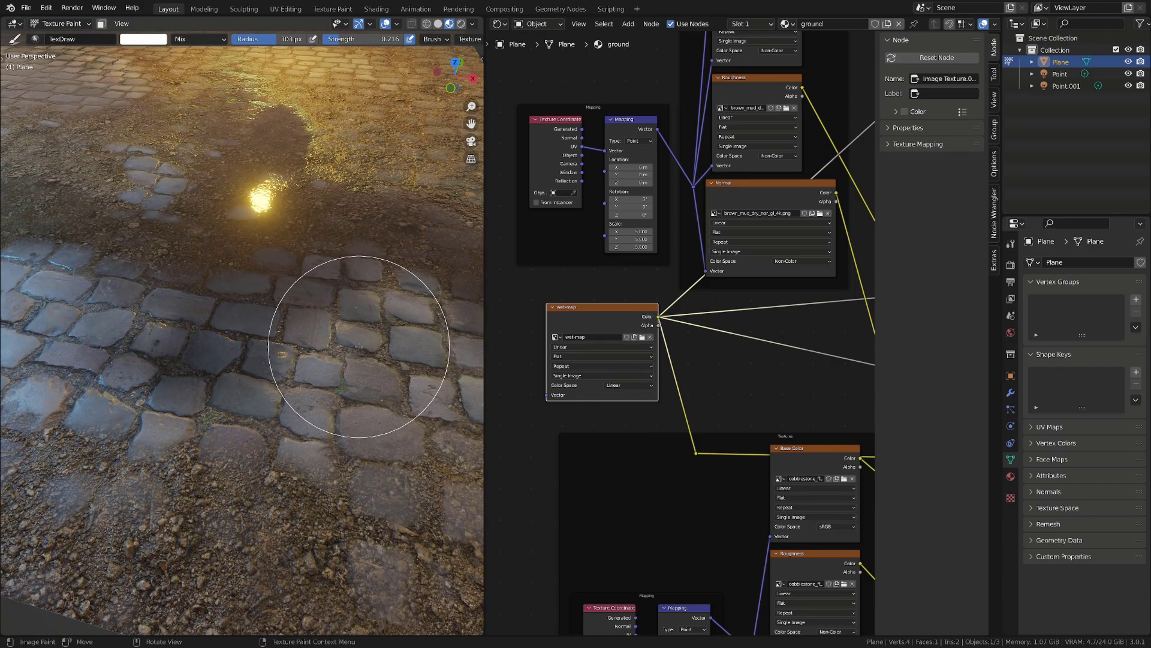